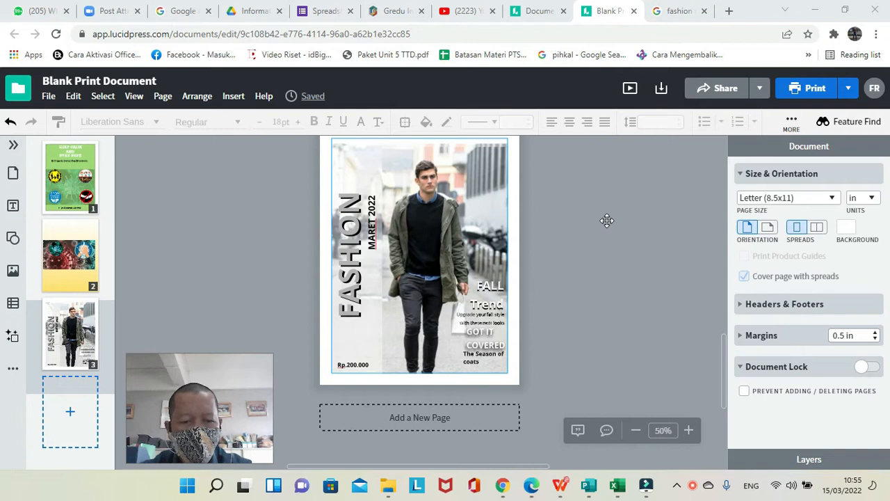
pyautogui.click(538, 14)
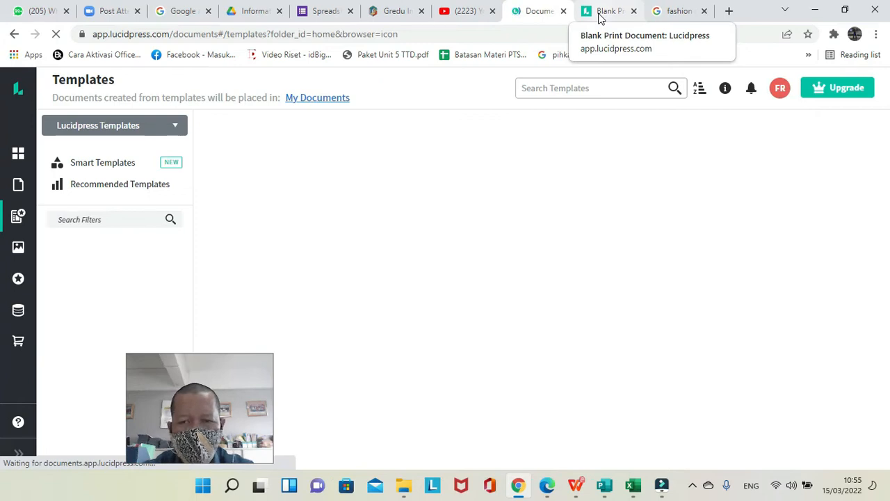
pyautogui.click(600, 18)
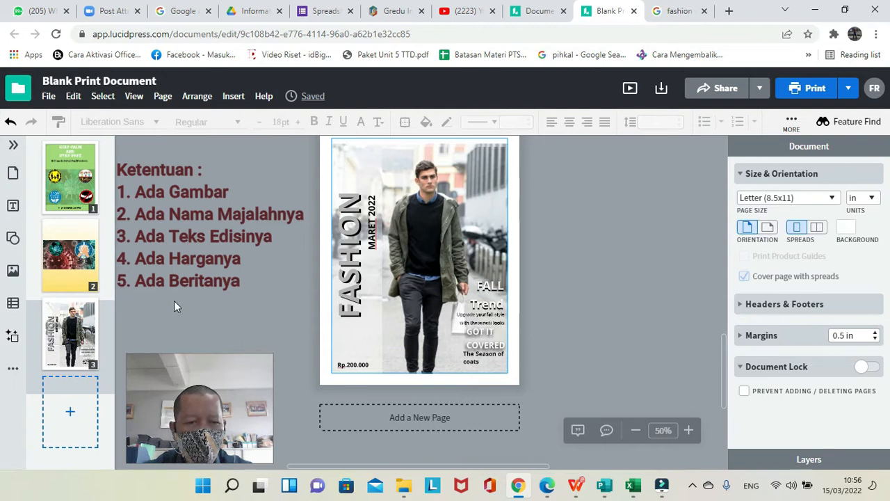
# Try to create a new document.
pyautogui.click(48, 97)
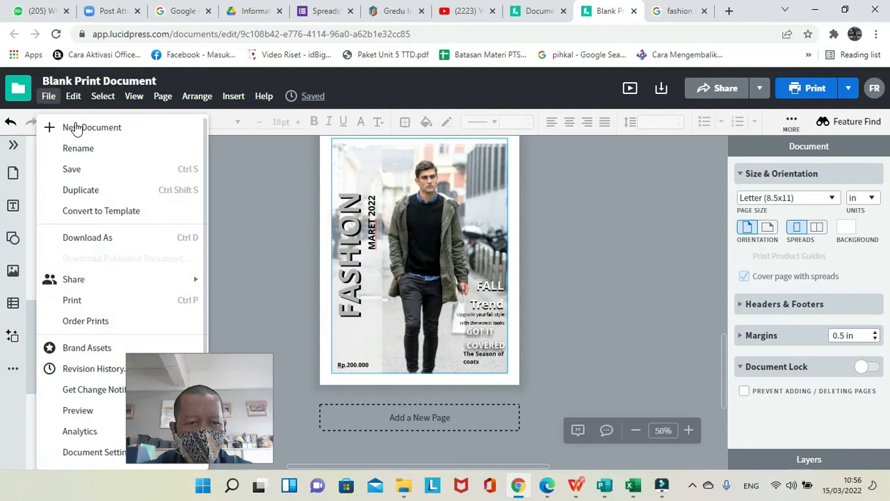
pyautogui.click(75, 124)
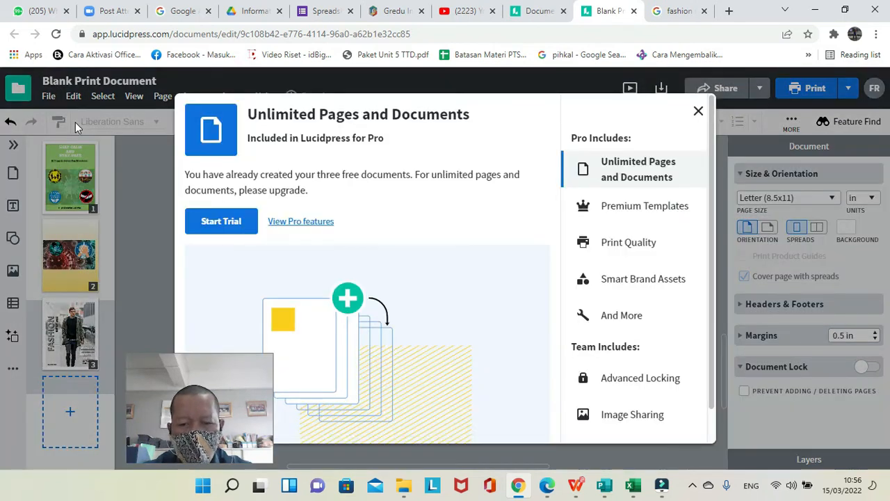
pyautogui.click(698, 112)
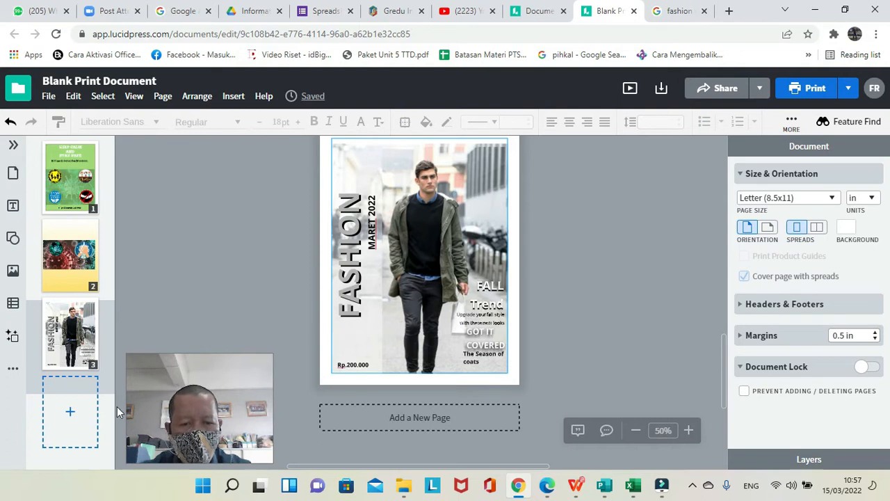
# Add a blank fourth page to the document after the finished magazine cover.
pyautogui.click(73, 415)
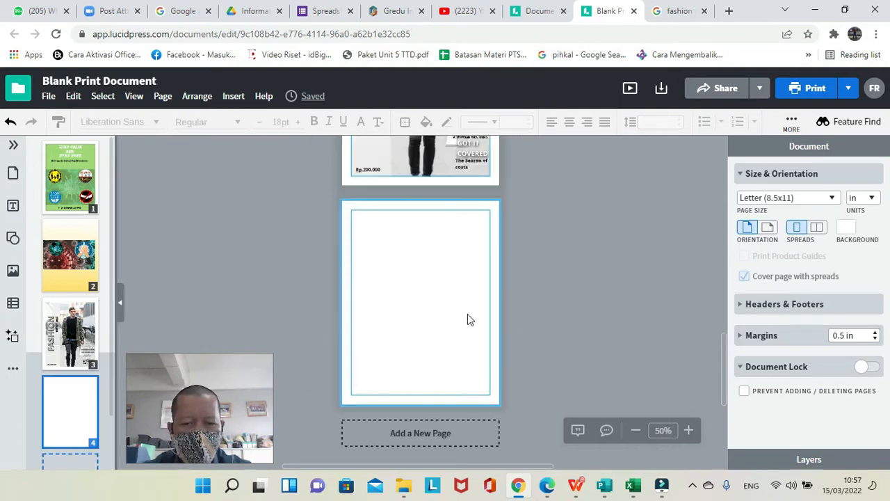
pyautogui.click(689, 430)
pyautogui.click(689, 430)
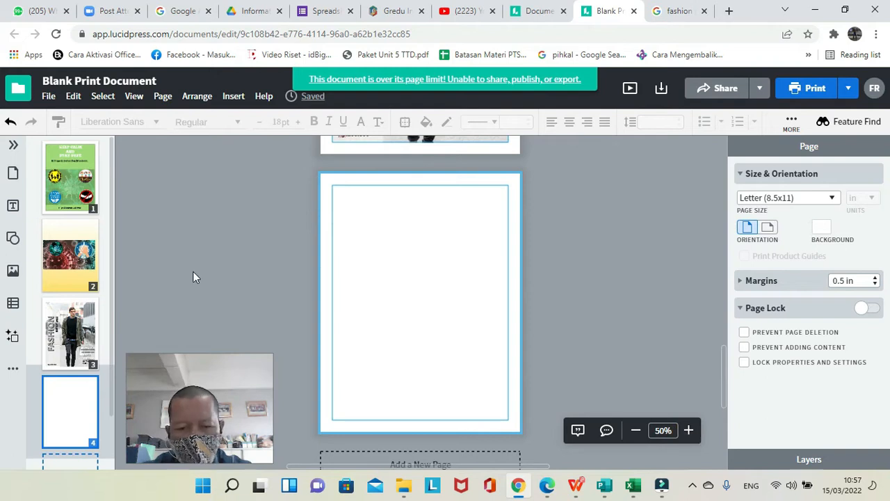
# Insert the 30 Fall Men's Fashion photo from My Images onto page 4.
pyautogui.click(14, 275)
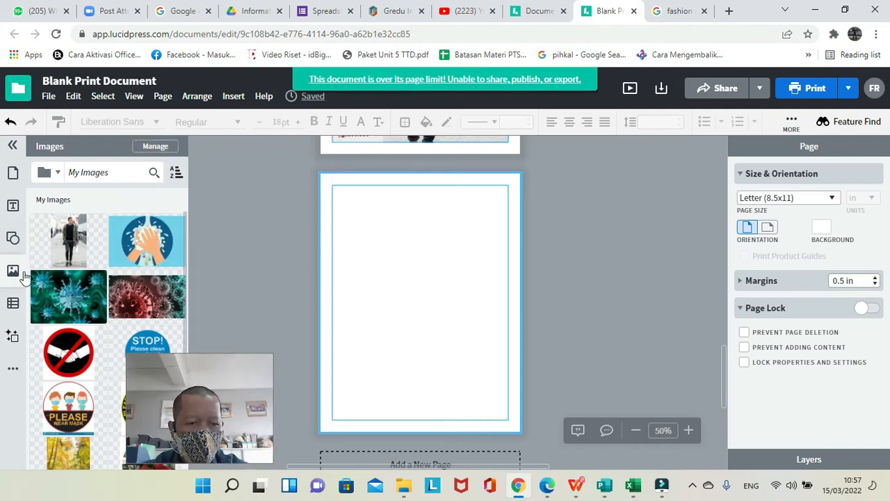
pyautogui.click(174, 146)
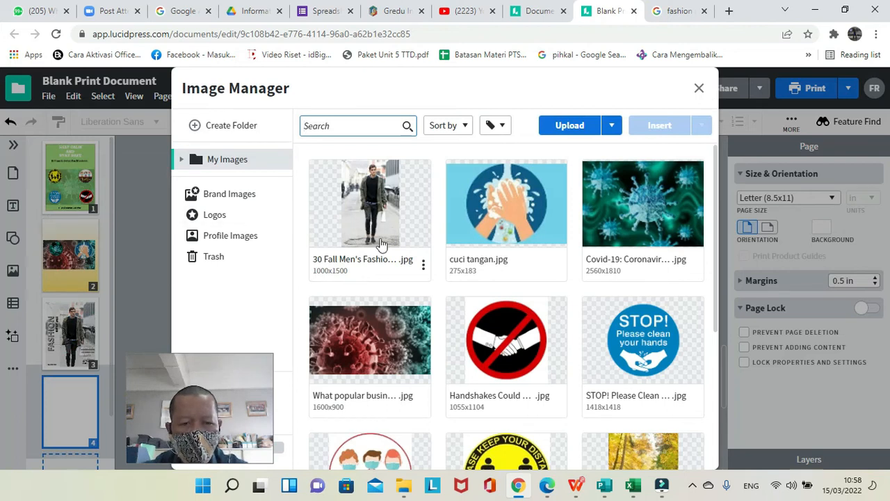
pyautogui.click(356, 218)
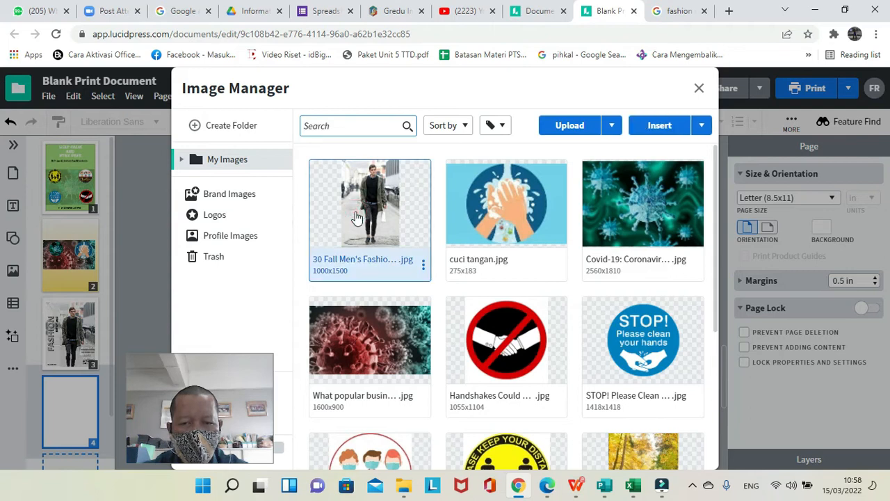
pyautogui.click(647, 127)
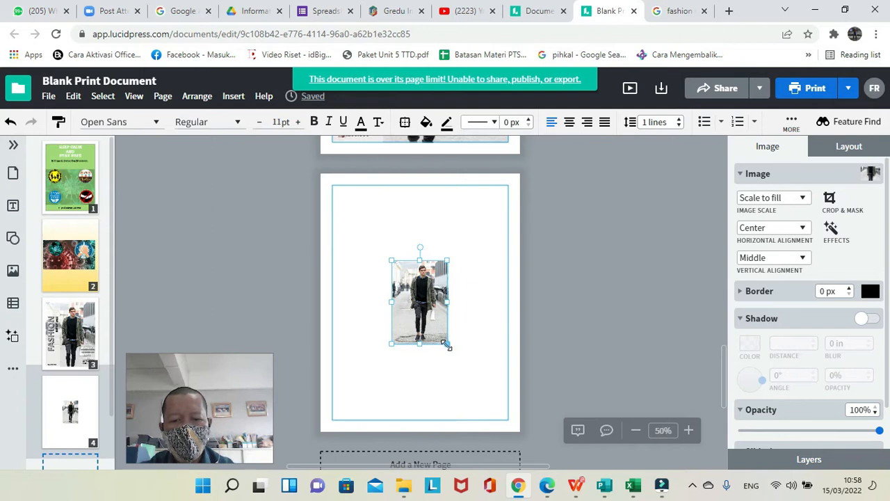
# Scale up the inserted photo until it fills the height between the margins of page 4.
pyautogui.moveTo(446, 344); pyautogui.dragTo(427, 310)
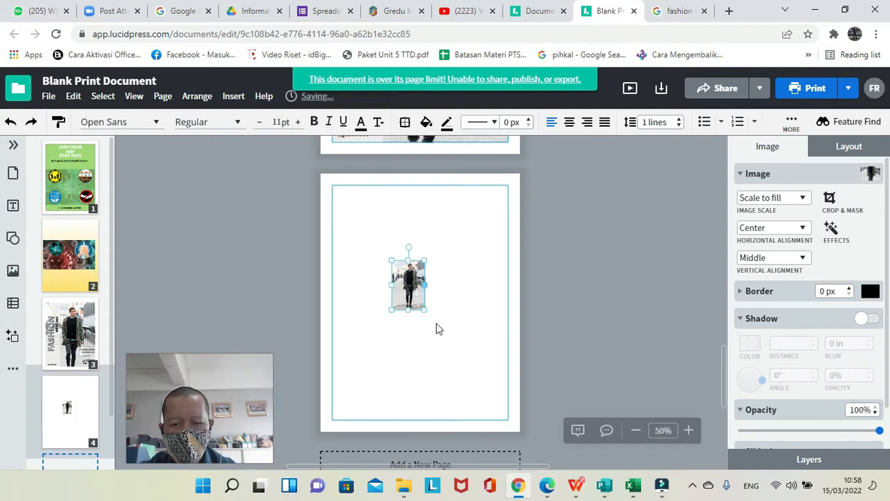
pyautogui.moveTo(424, 309); pyautogui.dragTo(499, 403)
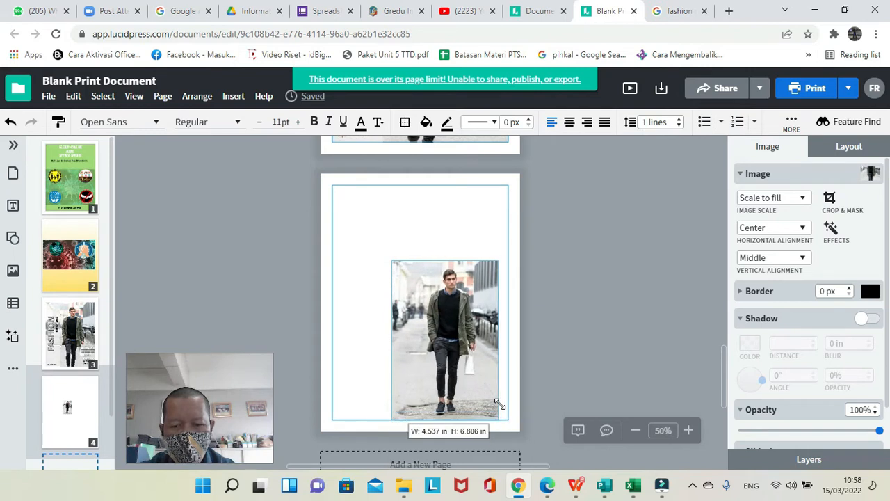
pyautogui.moveTo(499, 403); pyautogui.dragTo(499, 404)
pyautogui.moveTo(391, 259); pyautogui.dragTo(341, 231)
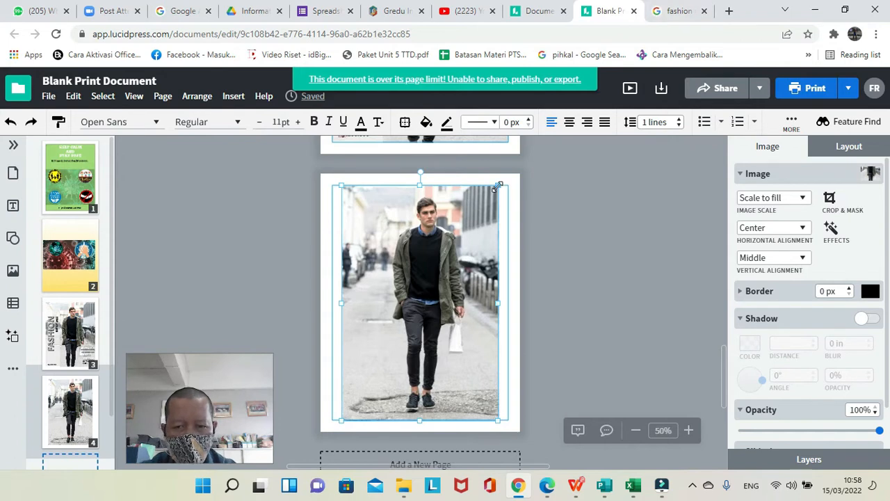
# Resize the photo to about 7.9 by 11.8 in and center it horizontally, with its upper edge at the page's upper edge.
pyautogui.moveTo(500, 184); pyautogui.dragTo(519, 178)
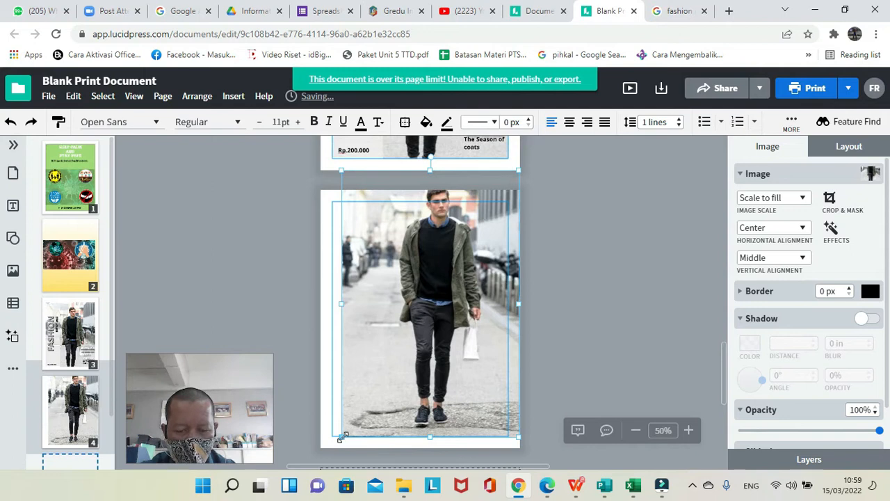
pyautogui.moveTo(342, 434); pyautogui.dragTo(353, 398)
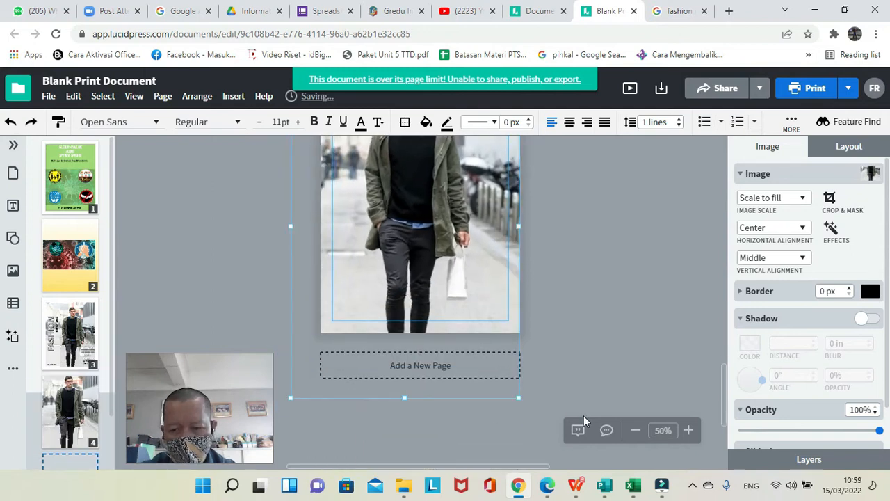
pyautogui.click(636, 430)
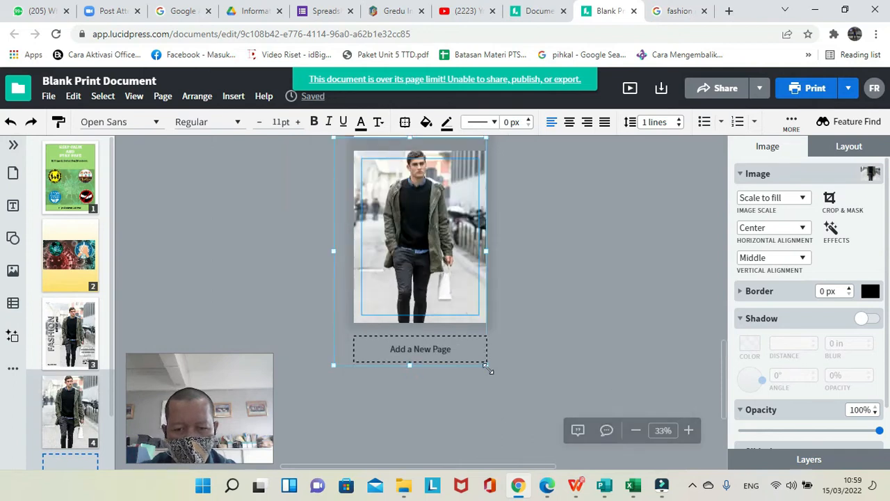
pyautogui.moveTo(490, 369); pyautogui.dragTo(456, 324)
pyautogui.moveTo(420, 279); pyautogui.dragTo(445, 292)
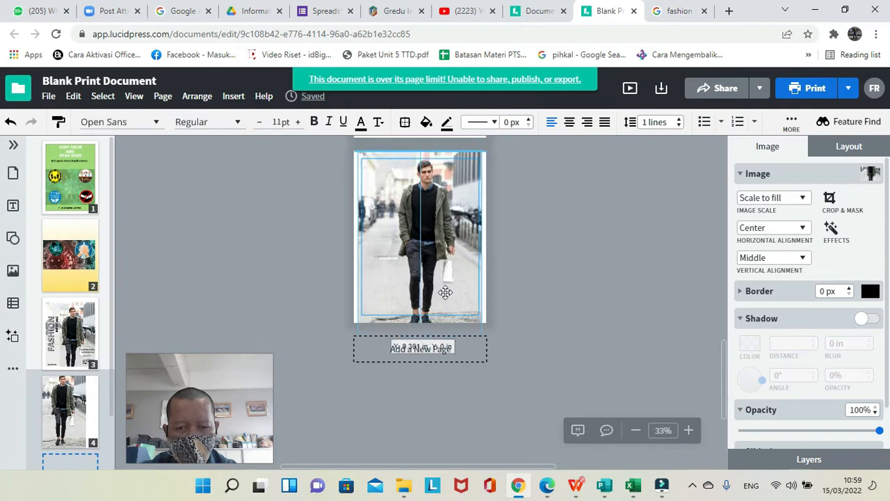
pyautogui.moveTo(445, 292); pyautogui.dragTo(446, 293)
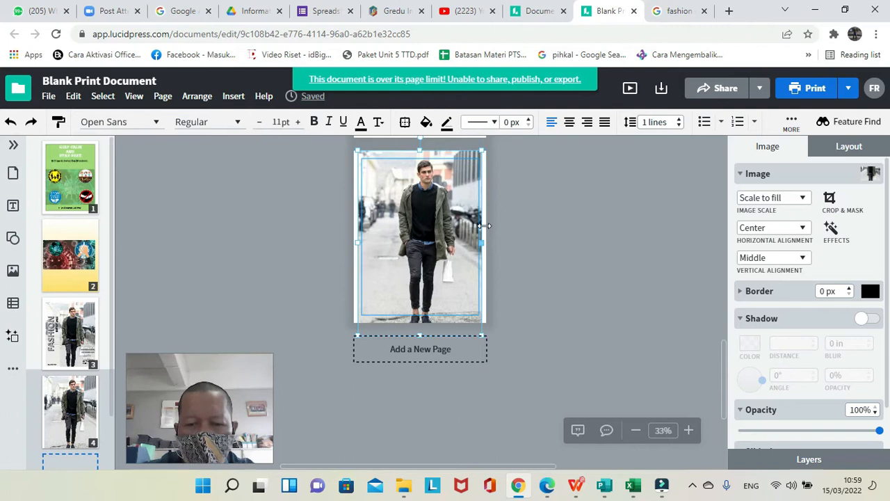
pyautogui.click(803, 203)
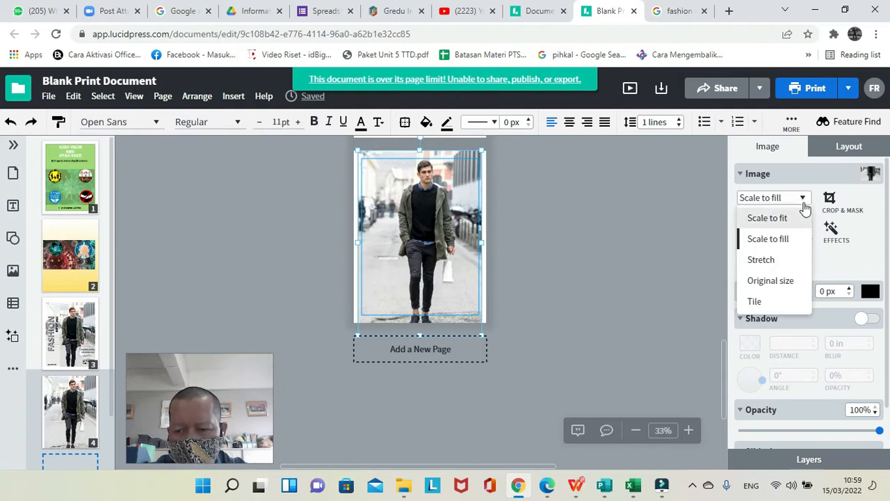
pyautogui.click(677, 198)
pyautogui.moveTo(462, 209); pyautogui.dragTo(462, 208)
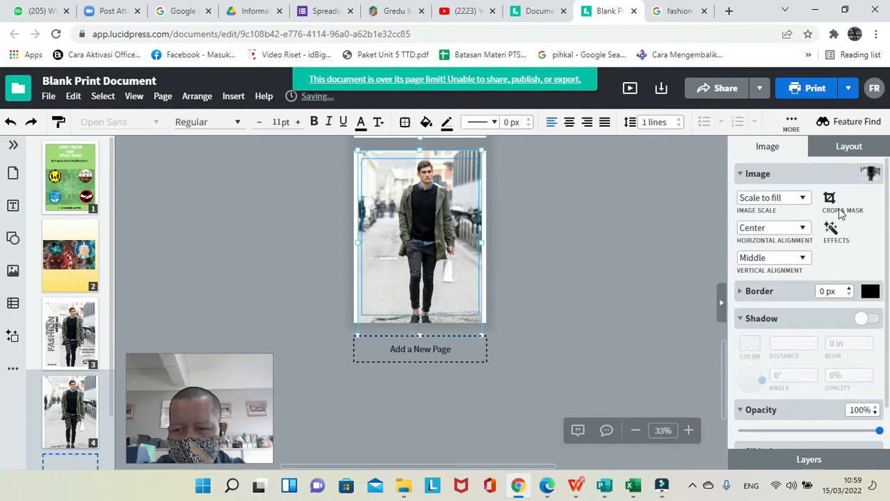
# Crop the photo to the page margins, with the mask starting at about 0.375 in vertically and about 10.1 in high.
pyautogui.click(832, 206)
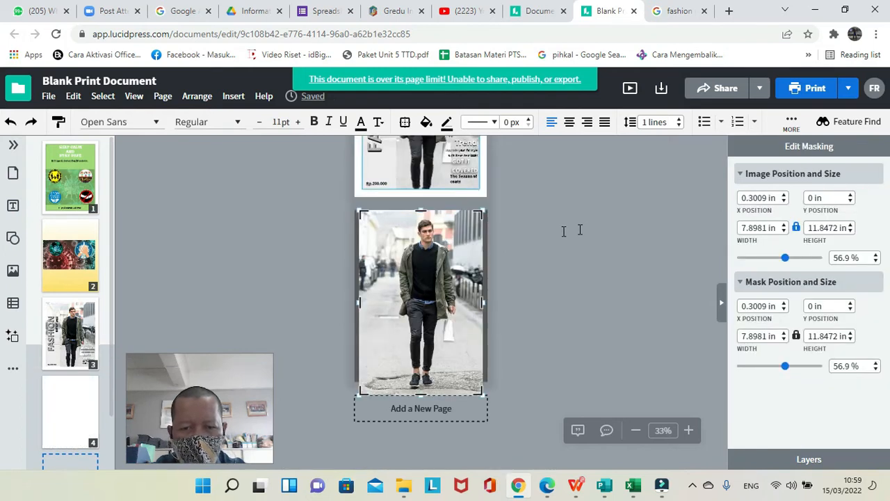
pyautogui.moveTo(422, 214)
pyautogui.mouseDown()
pyautogui.moveTo(421, 238)
pyautogui.moveTo(419, 215)
pyautogui.mouseUp()
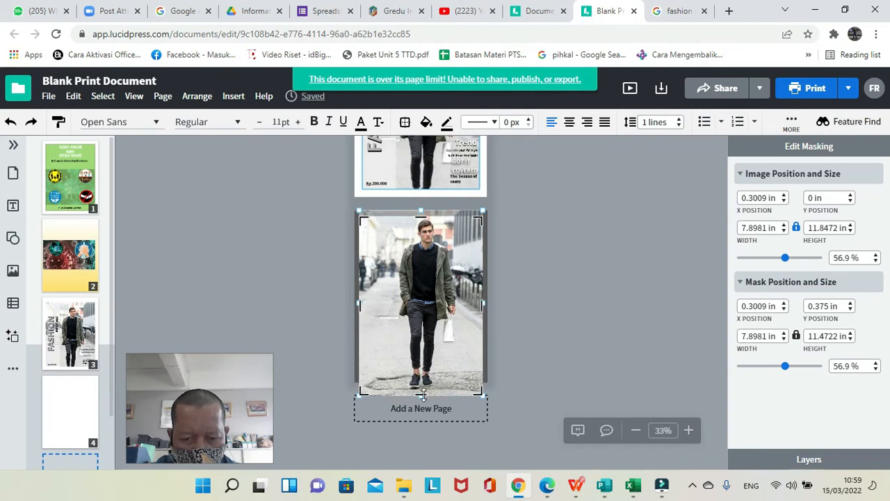
pyautogui.moveTo(422, 395); pyautogui.dragTo(424, 373)
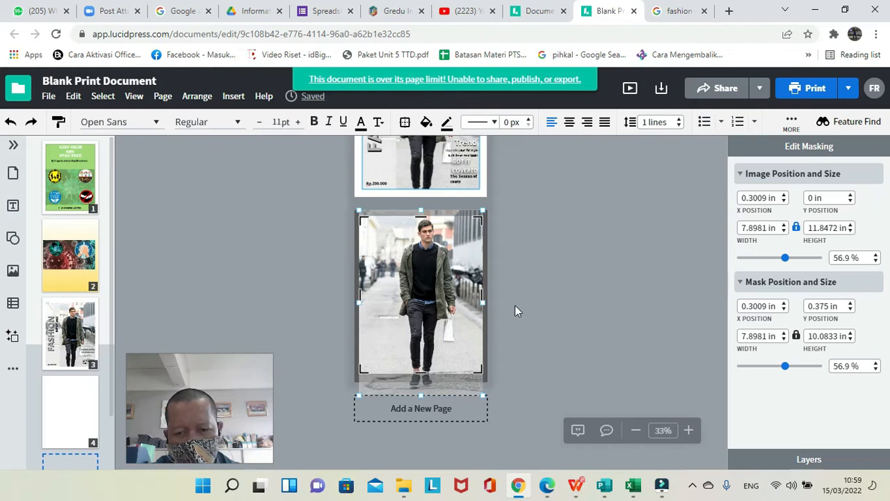
pyautogui.moveTo(482, 304)
pyautogui.mouseDown()
pyautogui.moveTo(472, 304)
pyautogui.moveTo(481, 304)
pyautogui.mouseUp()
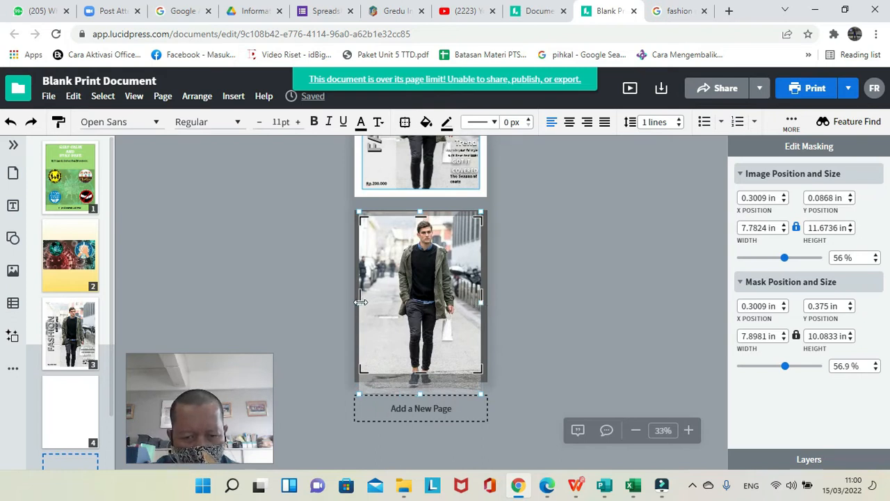
pyautogui.moveTo(360, 302); pyautogui.dragTo(362, 303)
pyautogui.scroll(-1, 363, 303)
pyautogui.press('Return')
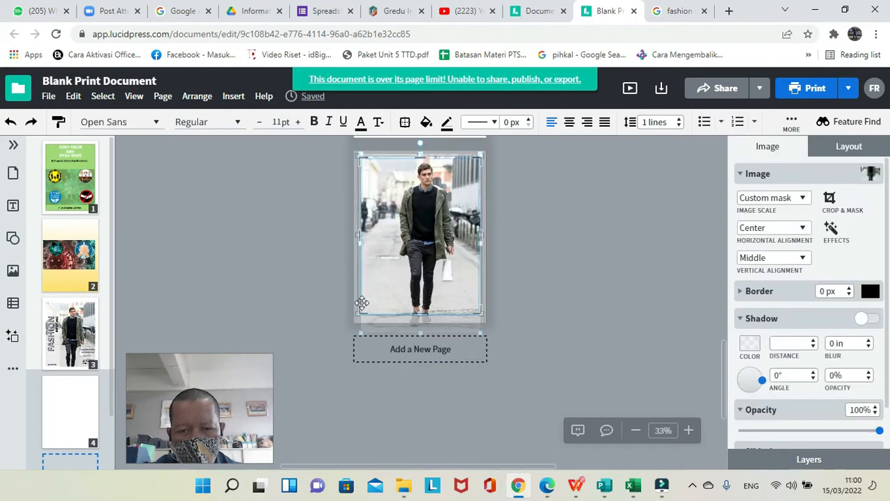
pyautogui.click(531, 290)
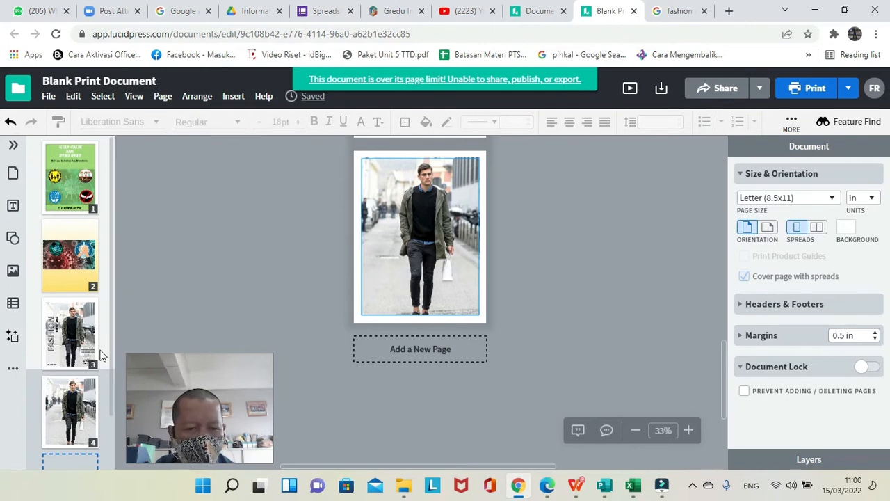
# Add a Headings text box reading FASHION to page 4, using the page 3 cover as reference, and color it light gray.
pyautogui.click(79, 353)
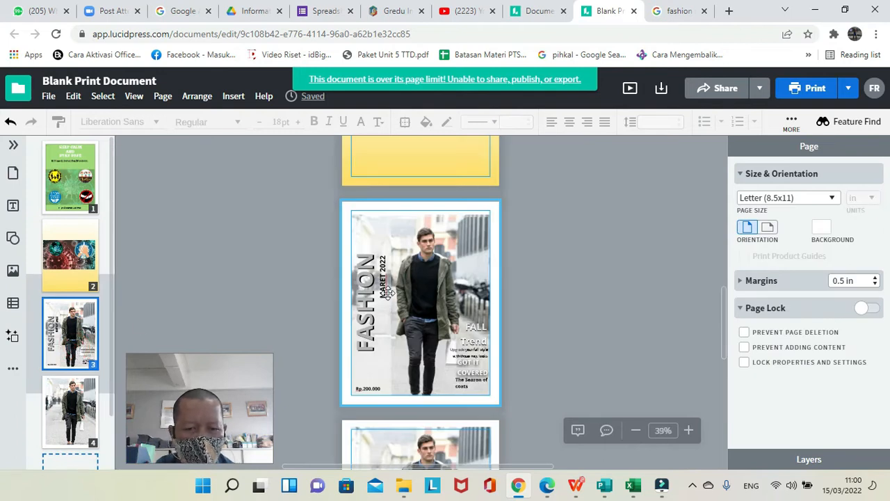
pyautogui.click(76, 422)
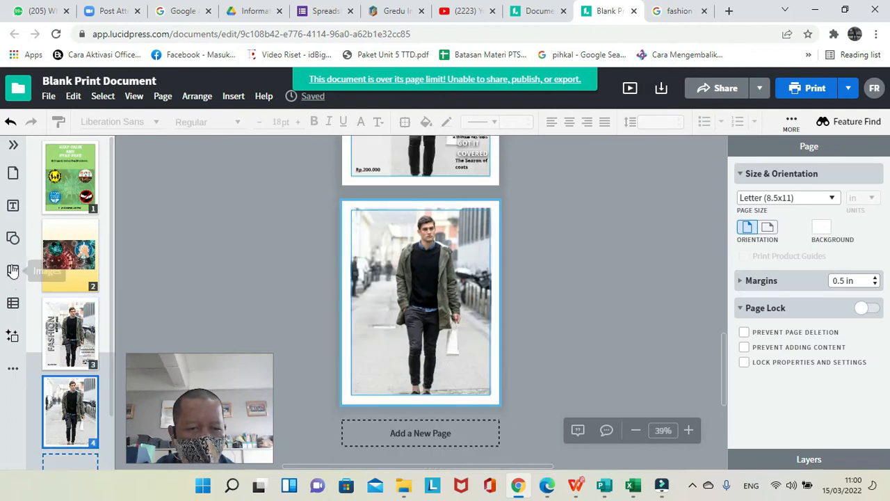
pyautogui.click(13, 207)
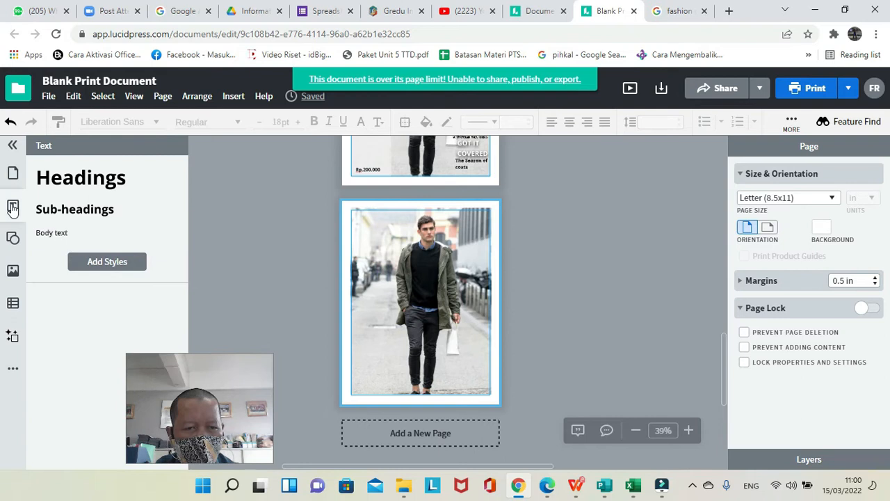
pyautogui.click(101, 181)
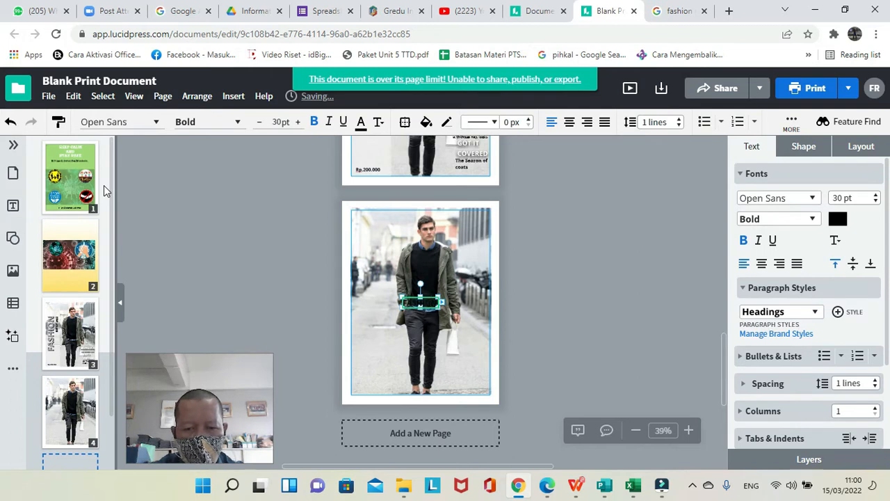
pyautogui.click(362, 125)
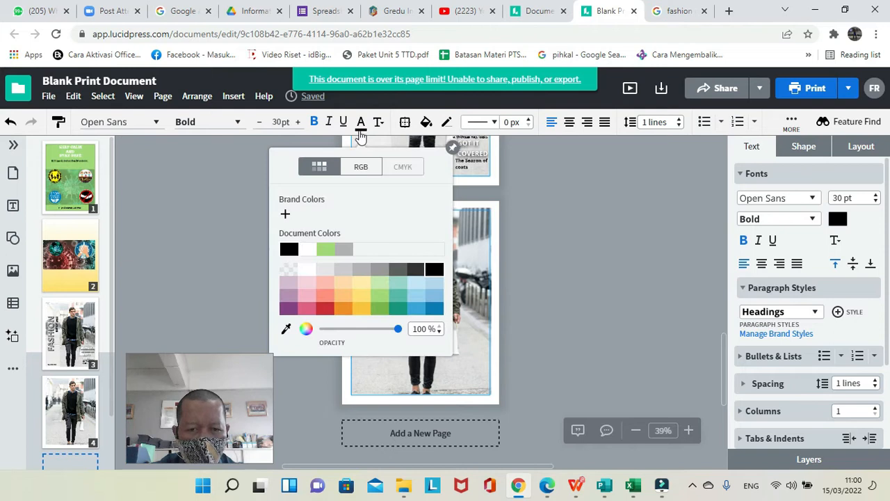
pyautogui.click(345, 268)
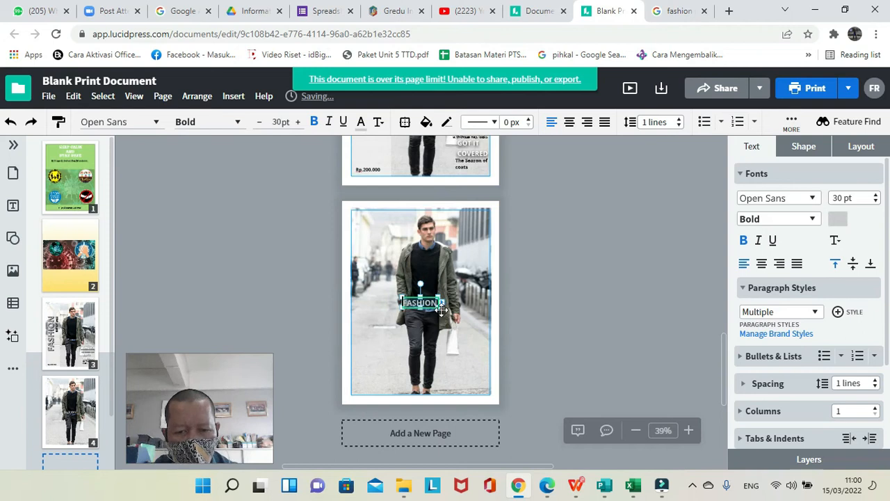
# Enlarge the FASHION text box on page 4 and increase its font size to 68 pt.
pyautogui.moveTo(441, 308); pyautogui.dragTo(480, 325)
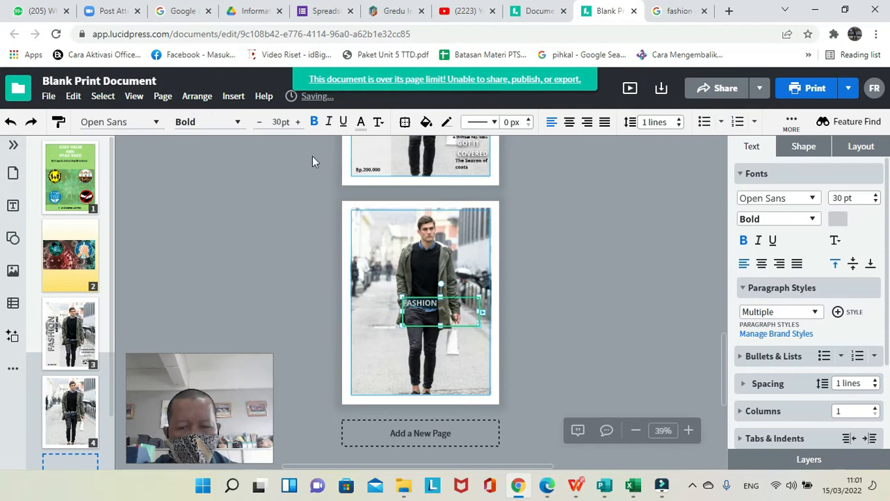
pyautogui.click(297, 124)
pyautogui.click(298, 124)
pyautogui.click(297, 124)
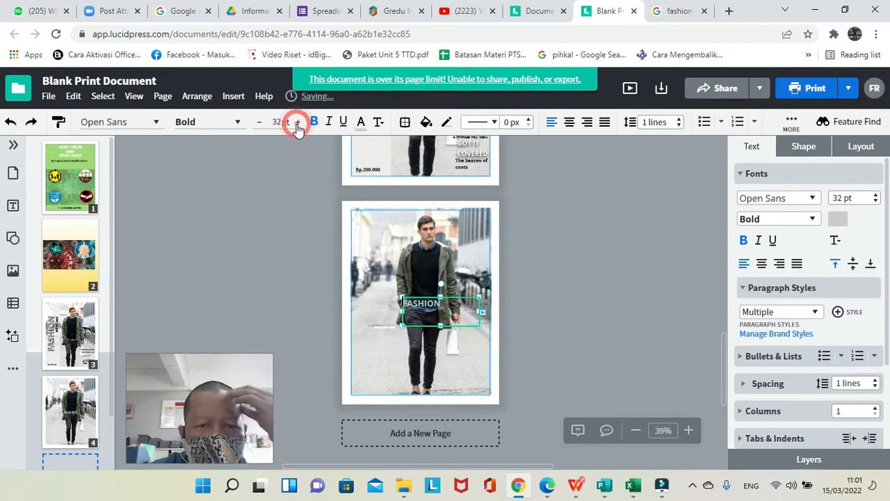
pyautogui.click(297, 124)
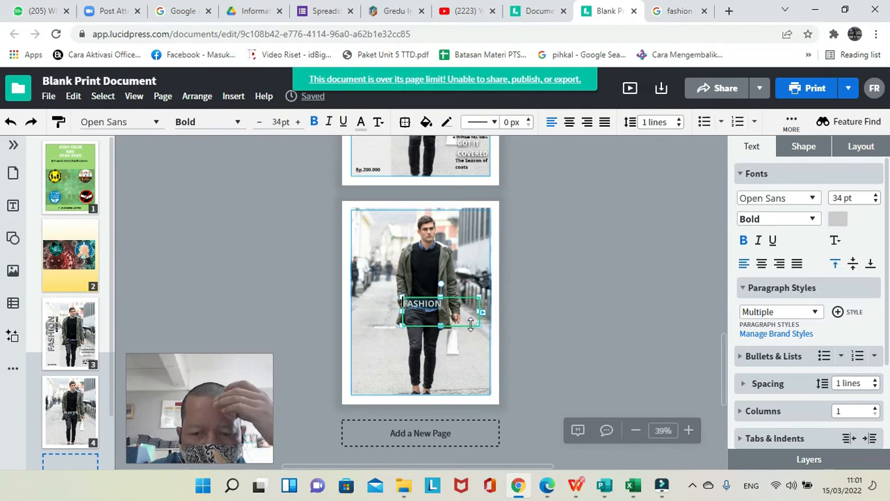
pyautogui.moveTo(472, 324); pyautogui.dragTo(471, 320)
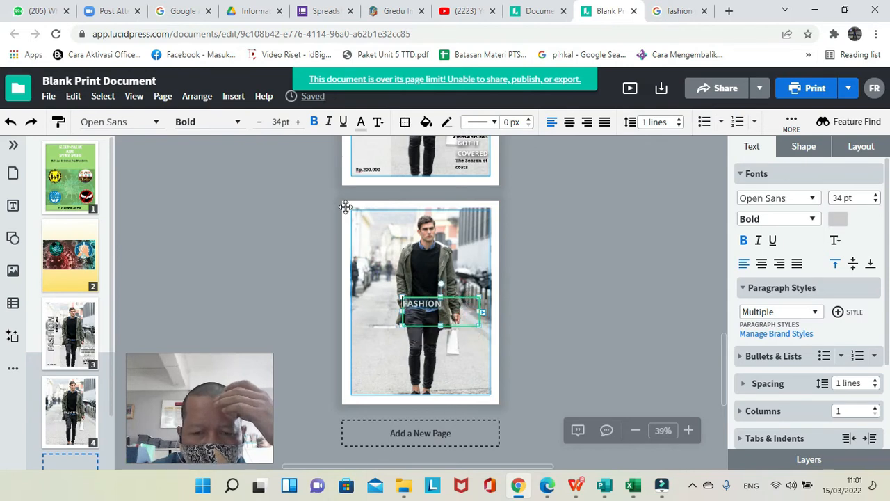
pyautogui.click(298, 122)
pyautogui.click(298, 122)
pyautogui.click(298, 123)
pyautogui.click(298, 122)
pyautogui.click(298, 122)
pyautogui.click(299, 123)
pyautogui.click(299, 122)
pyautogui.click(298, 123)
pyautogui.click(298, 123)
pyautogui.click(299, 122)
pyautogui.click(298, 122)
pyautogui.click(298, 123)
pyautogui.click(299, 122)
pyautogui.click(299, 122)
pyautogui.click(298, 122)
pyautogui.click(298, 122)
pyautogui.click(298, 122)
pyautogui.click(298, 123)
pyautogui.click(298, 122)
pyautogui.click(298, 122)
pyautogui.click(298, 122)
pyautogui.click(298, 123)
pyautogui.click(297, 122)
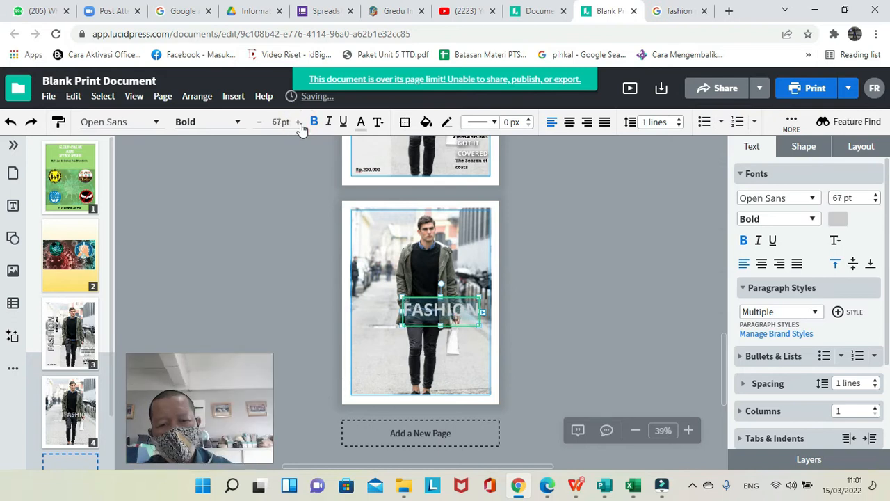
pyautogui.click(298, 123)
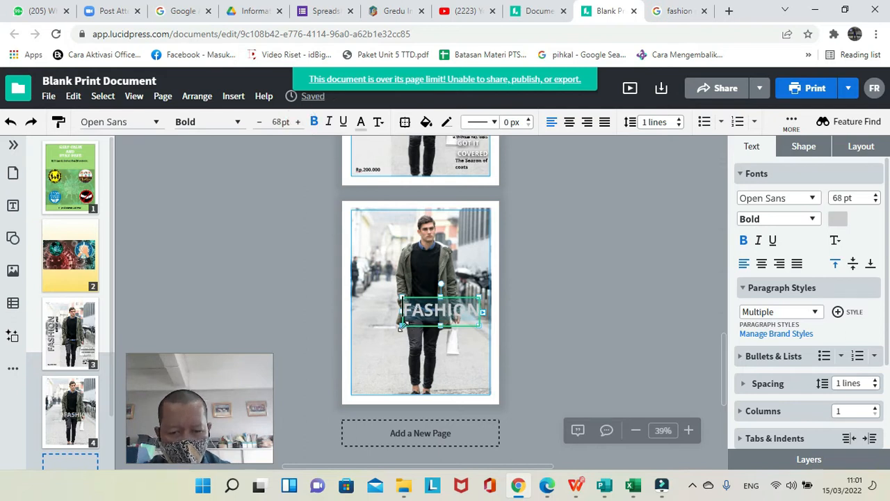
# Widen the FASHION text box further to the left and increase its font size to 82 pt.
pyautogui.moveTo(397, 329); pyautogui.dragTo(385, 332)
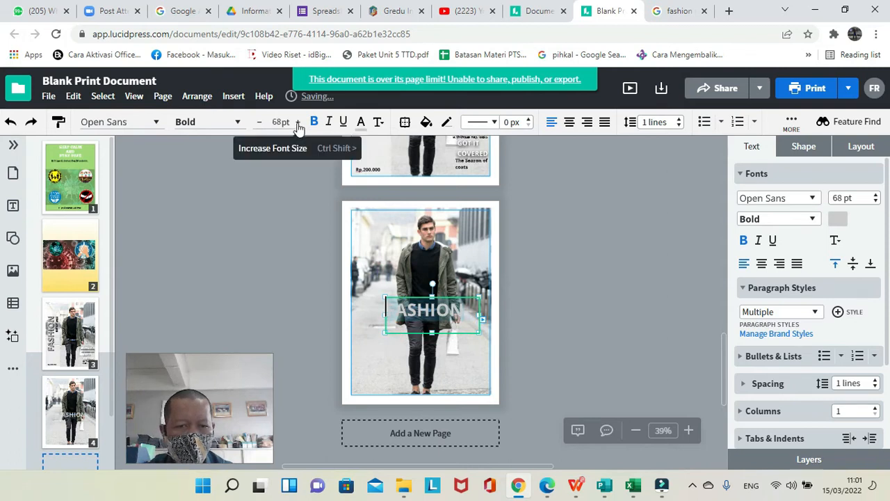
pyautogui.click(298, 123)
pyautogui.click(298, 124)
pyautogui.click(297, 123)
pyautogui.click(298, 123)
pyautogui.click(298, 123)
pyautogui.click(298, 123)
pyautogui.click(298, 123)
pyautogui.click(298, 123)
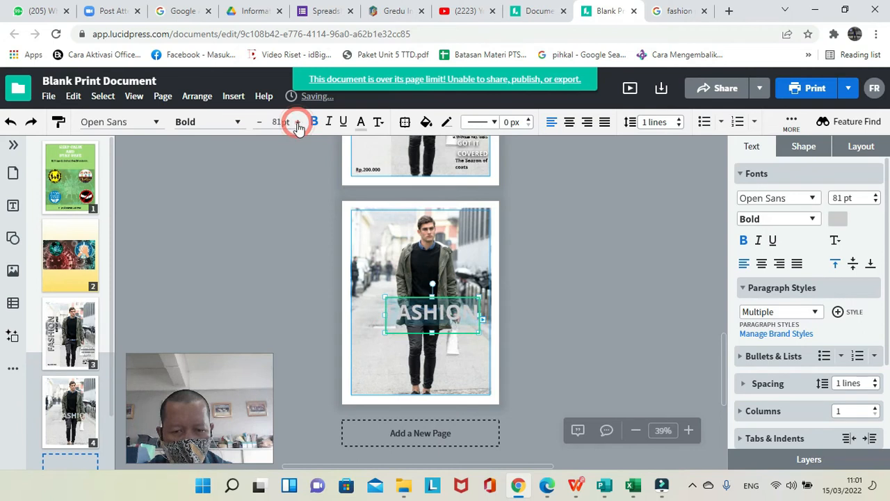
pyautogui.click(298, 124)
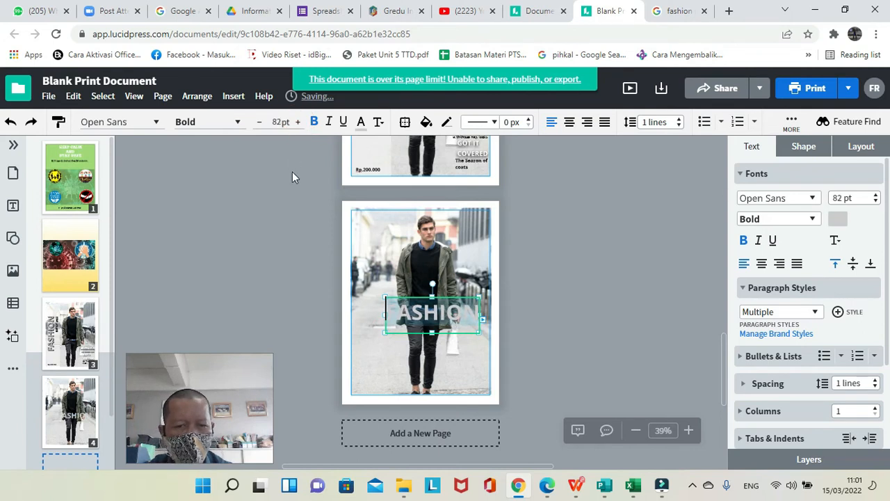
pyautogui.click(293, 172)
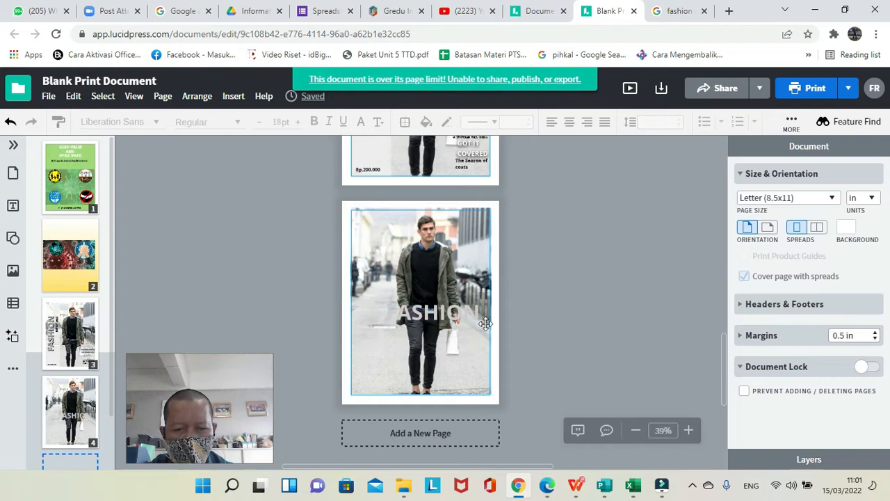
# Rotate the FASHION title to read vertically upward and place it along the photo's left edge, using the page 3 cover as reference.
pyautogui.click(72, 340)
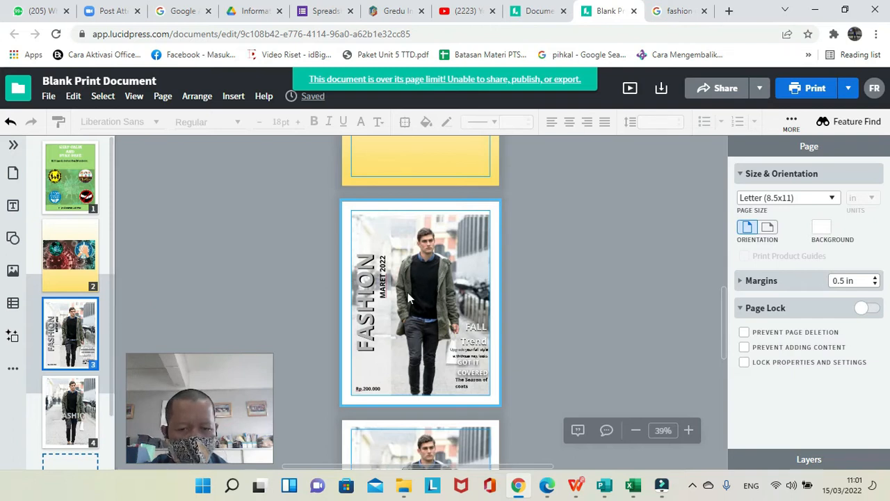
pyautogui.click(78, 412)
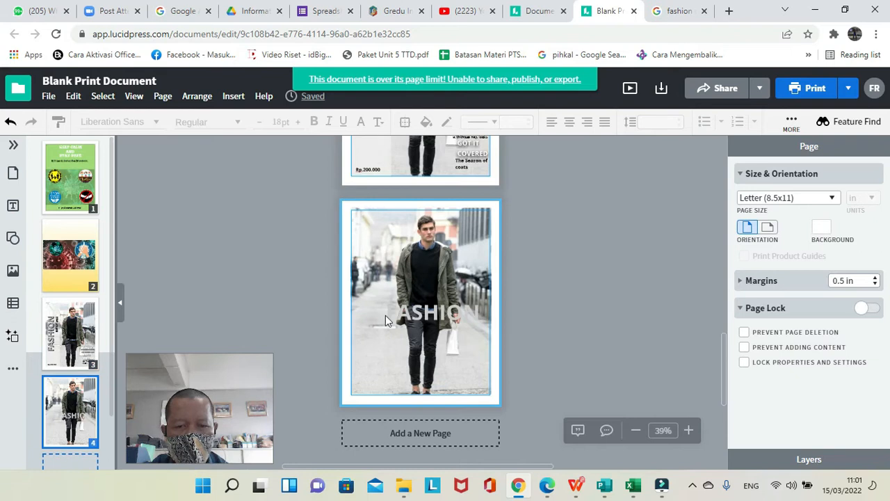
pyautogui.click(424, 309)
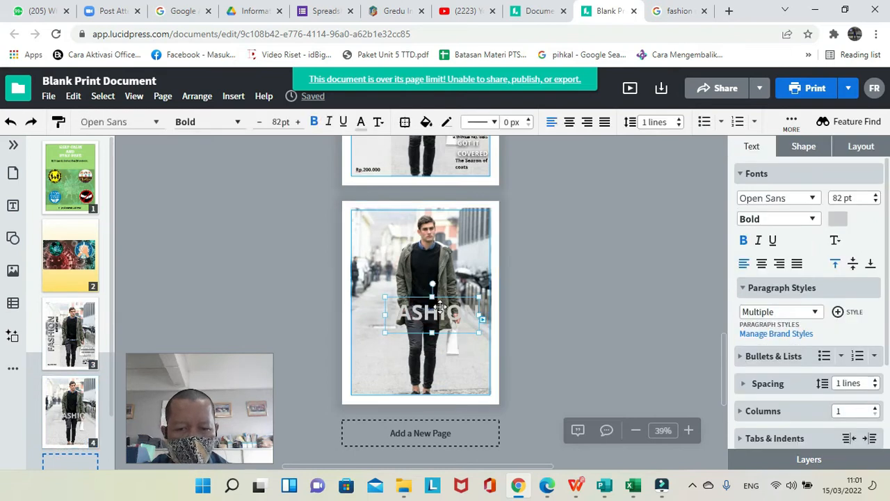
pyautogui.moveTo(441, 311); pyautogui.dragTo(411, 312)
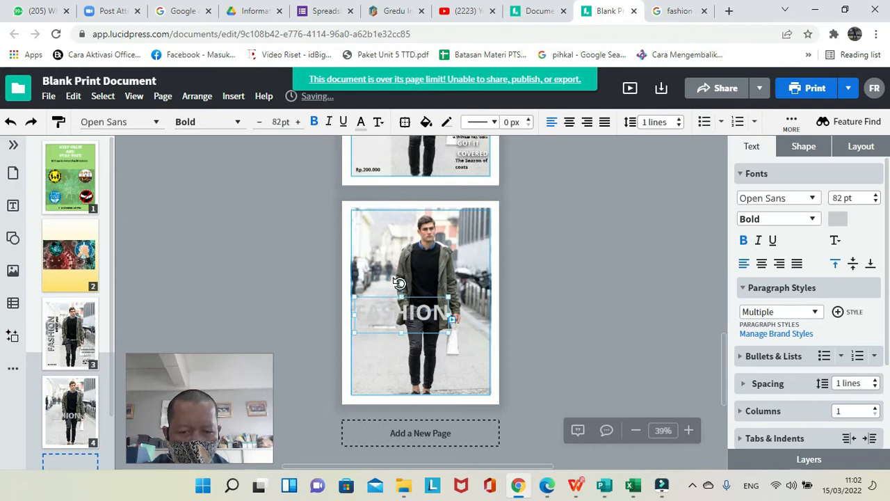
pyautogui.moveTo(400, 282); pyautogui.dragTo(369, 295)
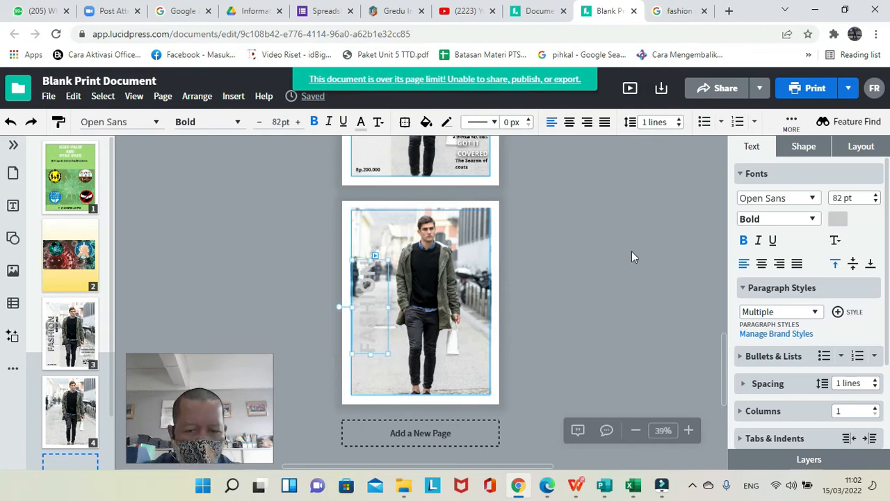
# Recolor the vertical FASHION title on page 4 medium gray after trying dark gray.
pyautogui.click(360, 125)
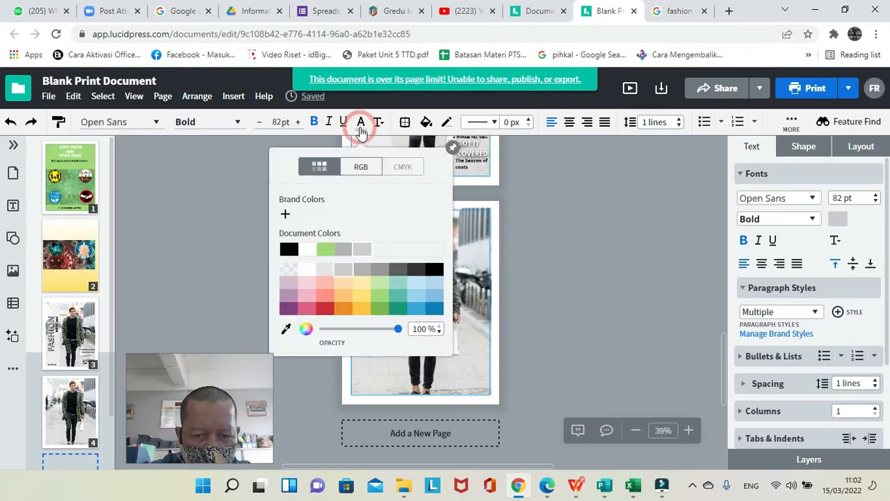
pyautogui.click(398, 271)
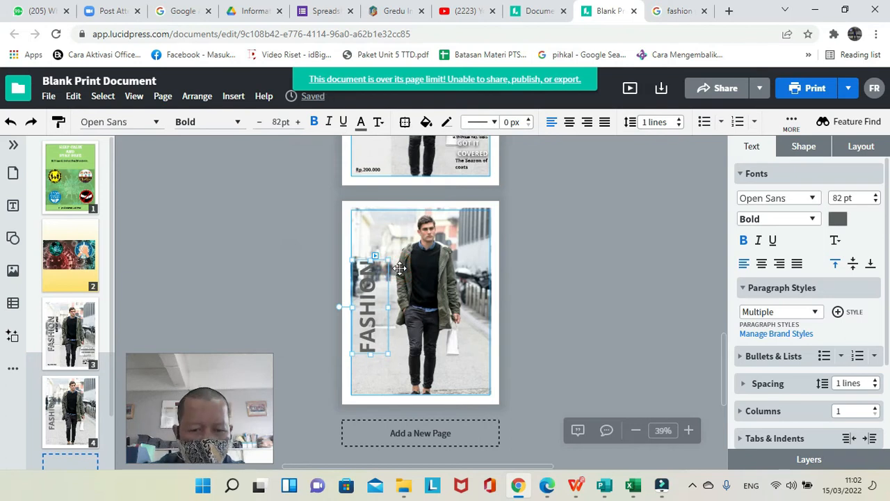
pyautogui.click(360, 125)
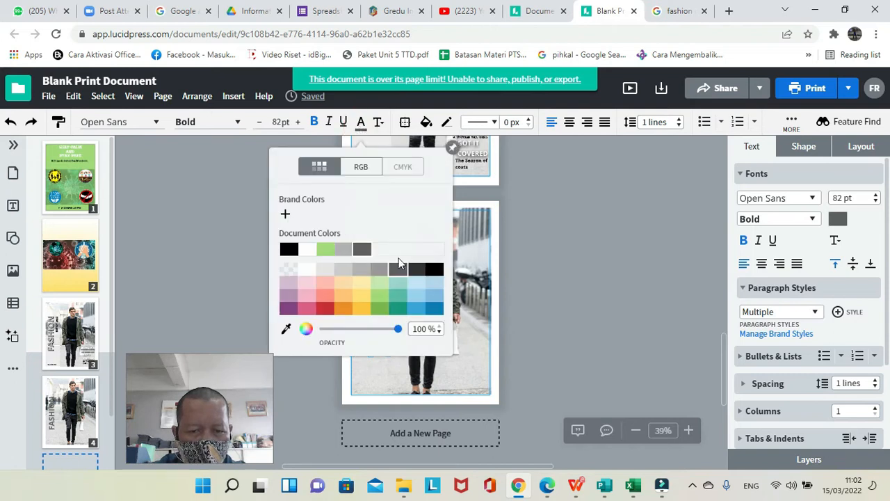
pyautogui.click(388, 271)
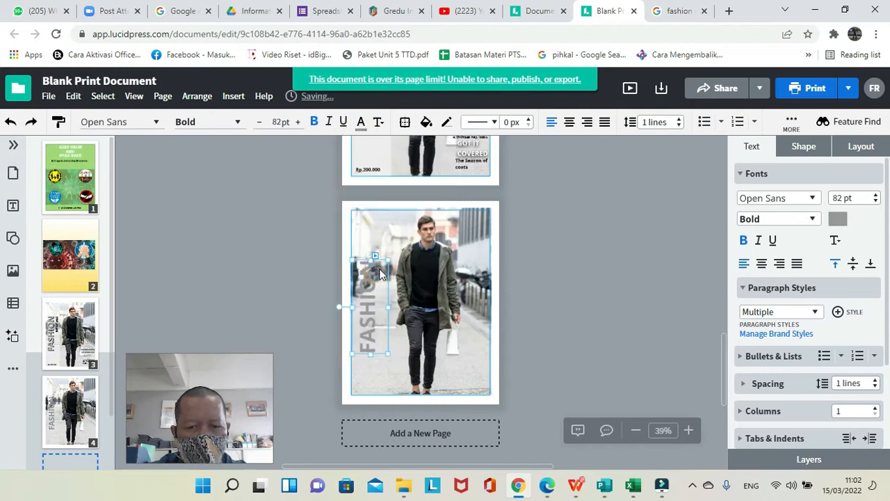
pyautogui.click(533, 223)
# Duplicate the gray vertical FASHION title on page 4, checking the page 3 cover as reference.
pyautogui.click(55, 360)
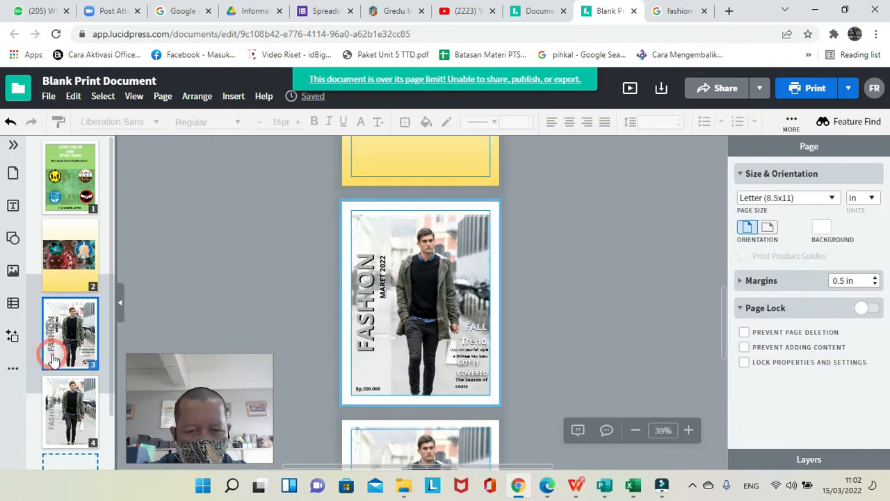
pyautogui.click(54, 411)
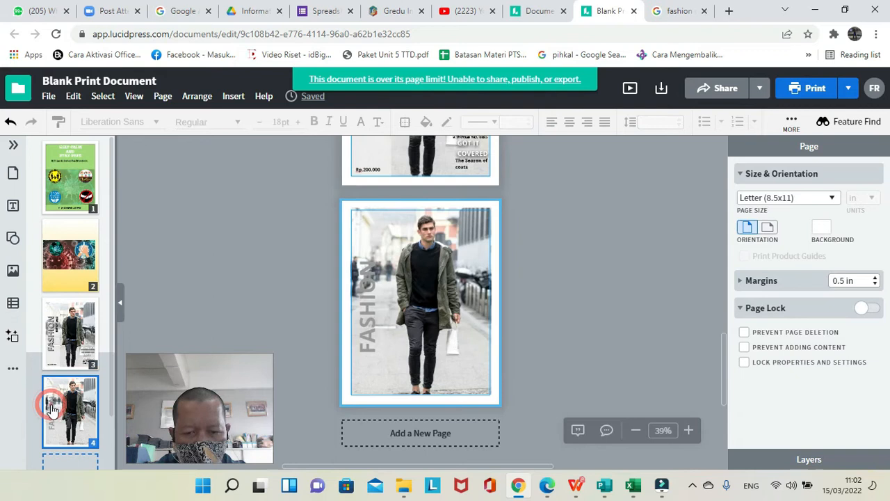
pyautogui.click(366, 337)
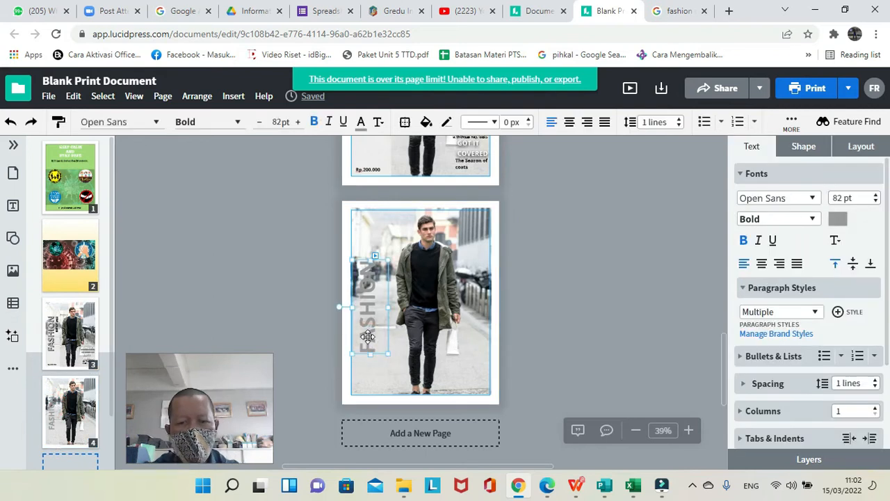
pyautogui.rightClick(368, 338)
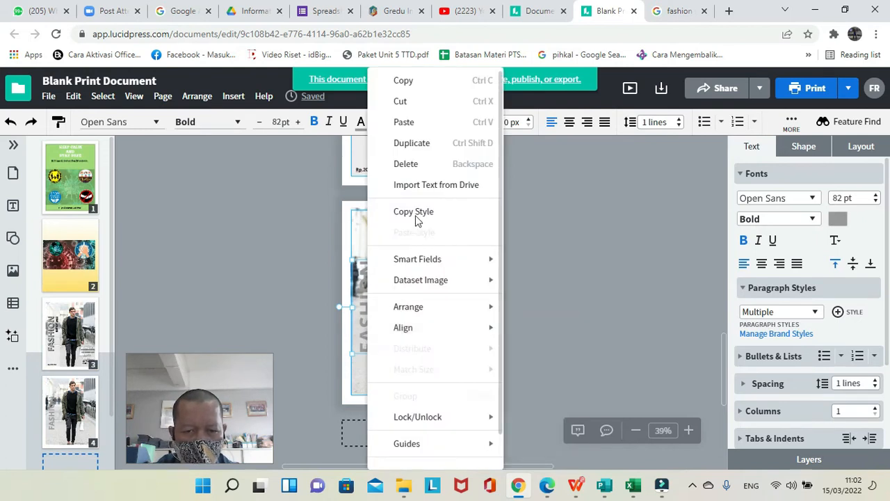
pyautogui.click(415, 149)
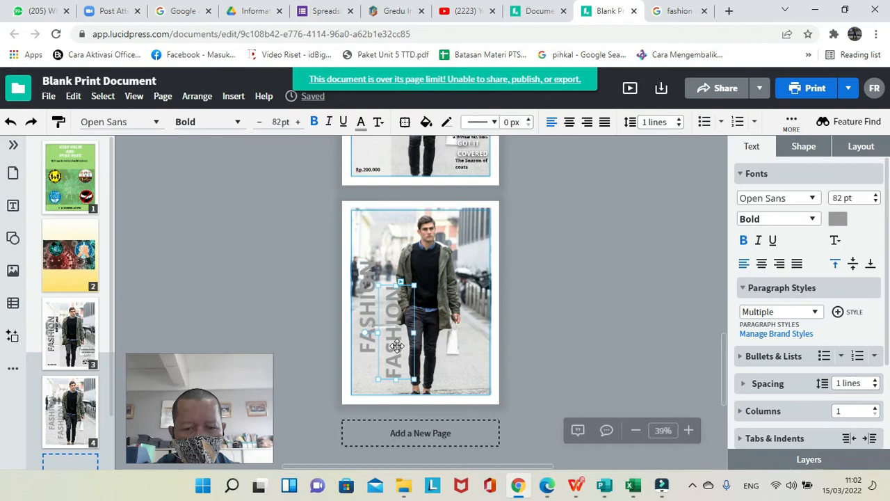
# Color the original FASHION title at the photo's left edge black.
pyautogui.moveTo(397, 346); pyautogui.dragTo(369, 291)
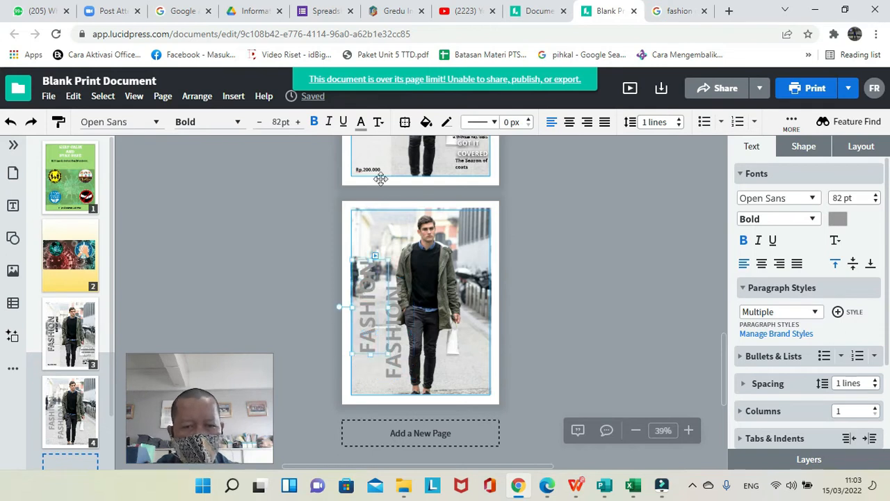
pyautogui.click(362, 128)
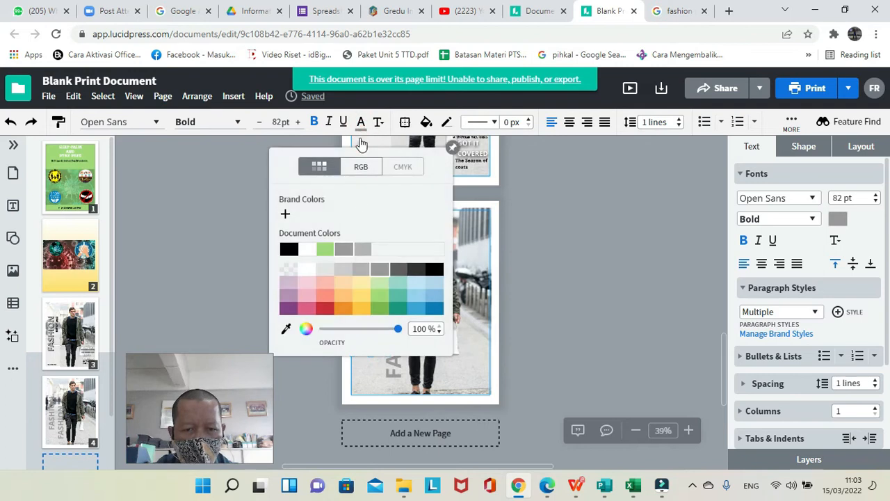
pyautogui.click(434, 271)
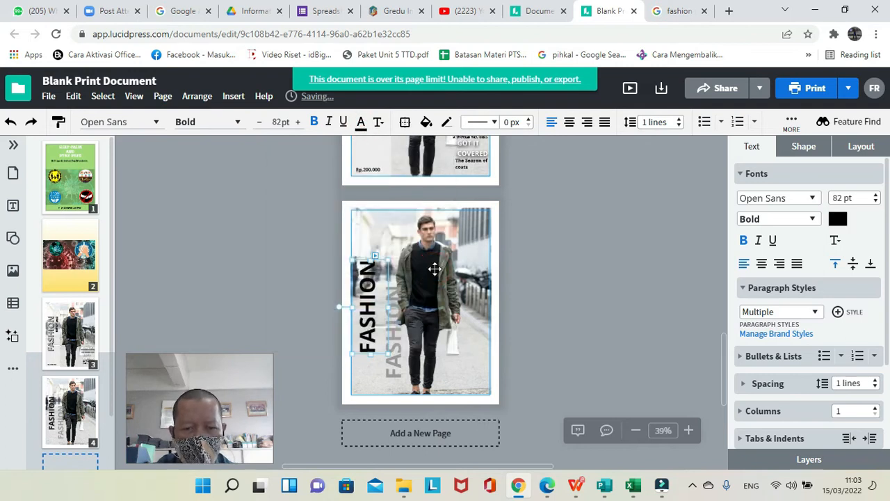
# Place the gray FASHION copy over the black one with a slight up-left offset to form a shadow effect.
pyautogui.click(395, 363)
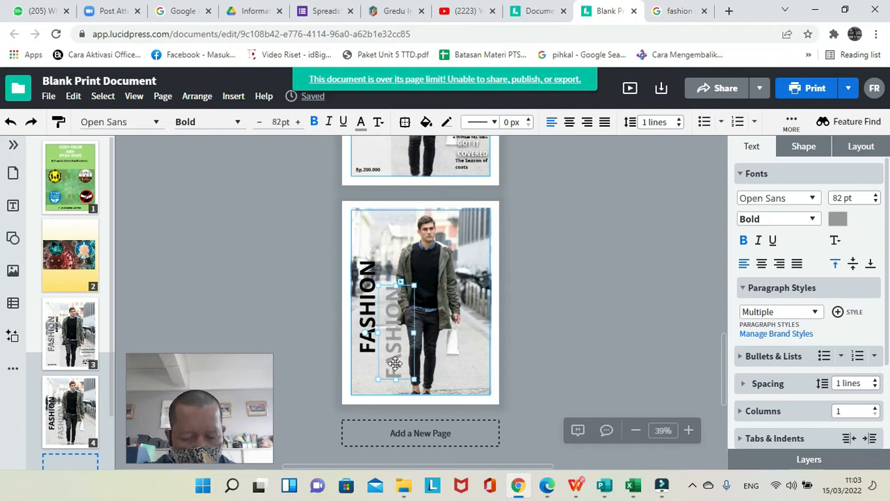
pyautogui.moveTo(394, 363); pyautogui.dragTo(367, 336)
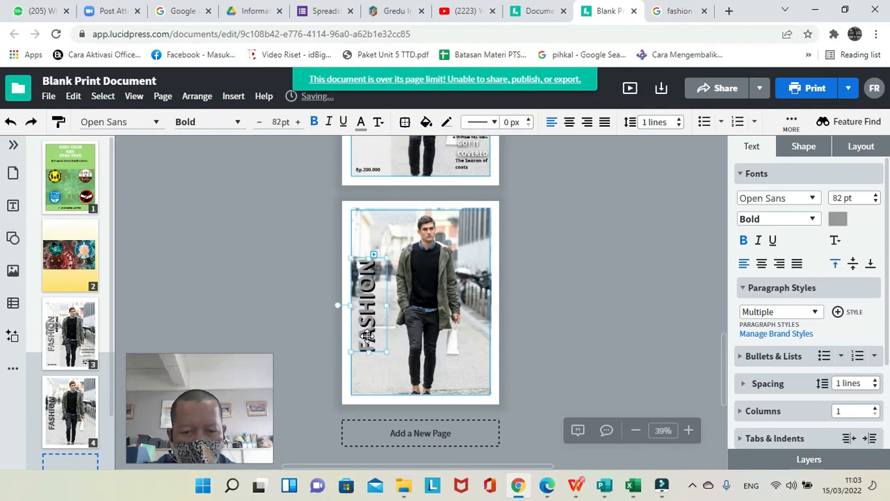
pyautogui.click(270, 300)
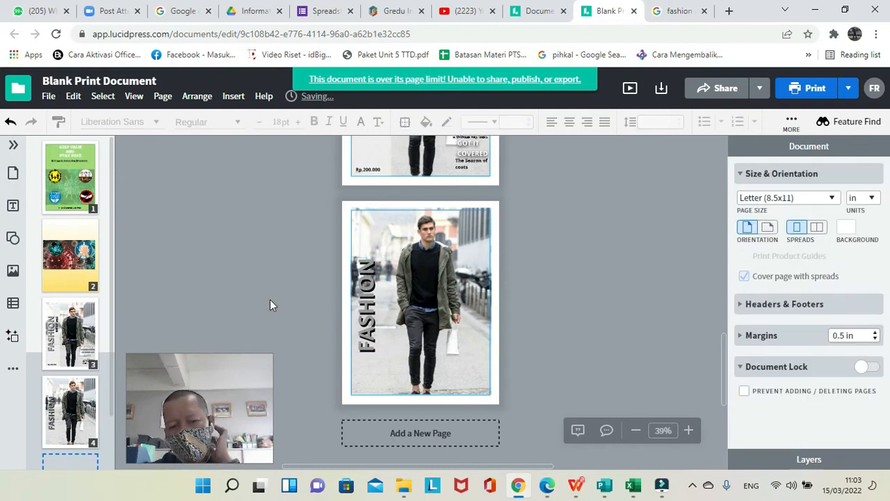
pyautogui.click(366, 315)
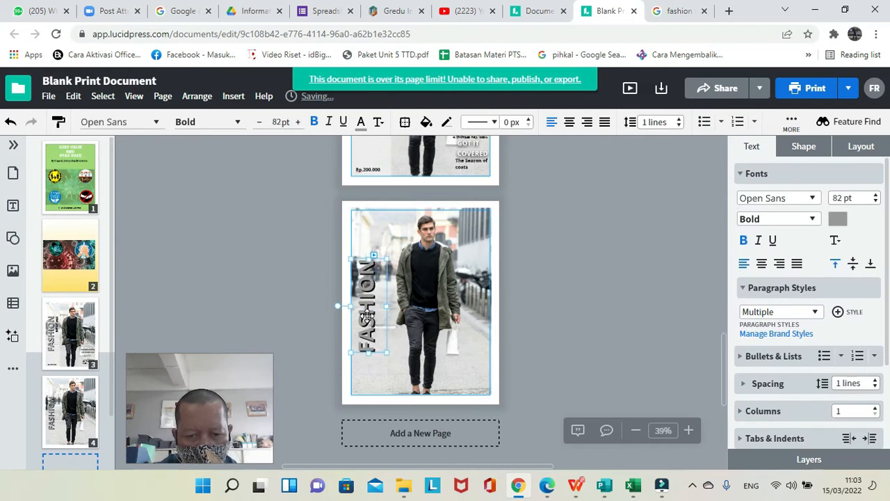
pyautogui.click(306, 294)
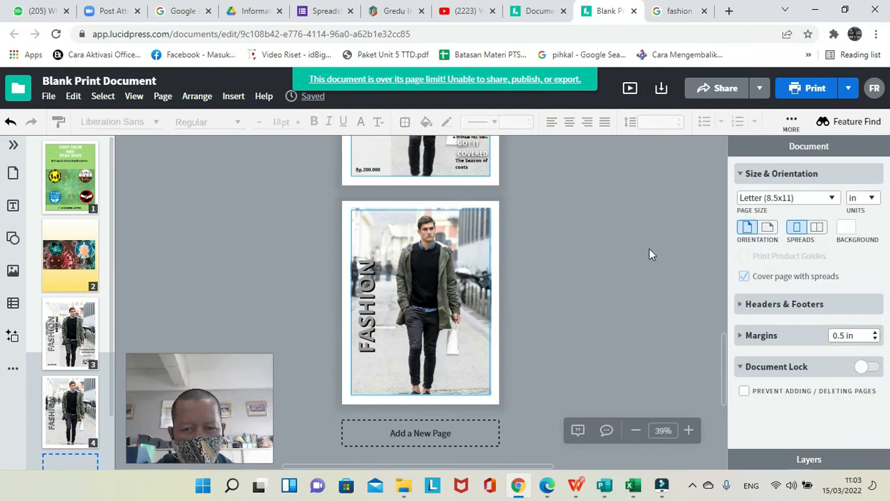
# Examine the text layout of the page 3 cover at 75% zoom.
pyautogui.click(75, 344)
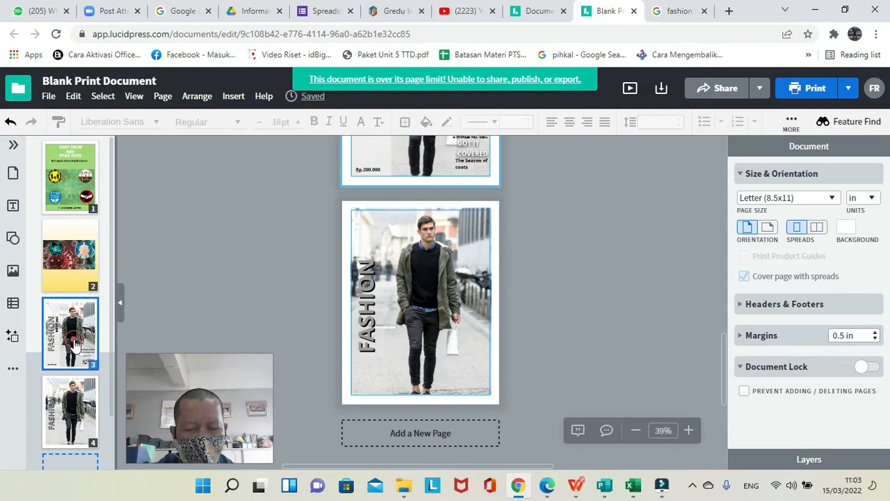
pyautogui.click(689, 431)
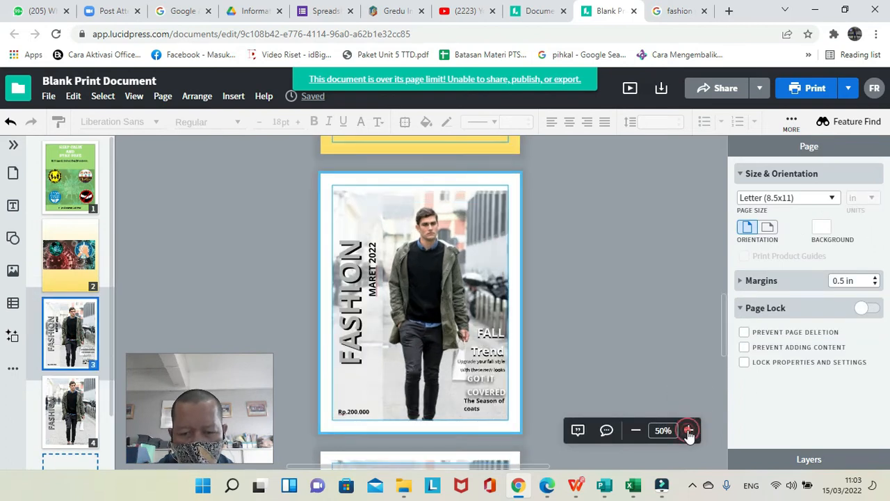
pyautogui.click(688, 431)
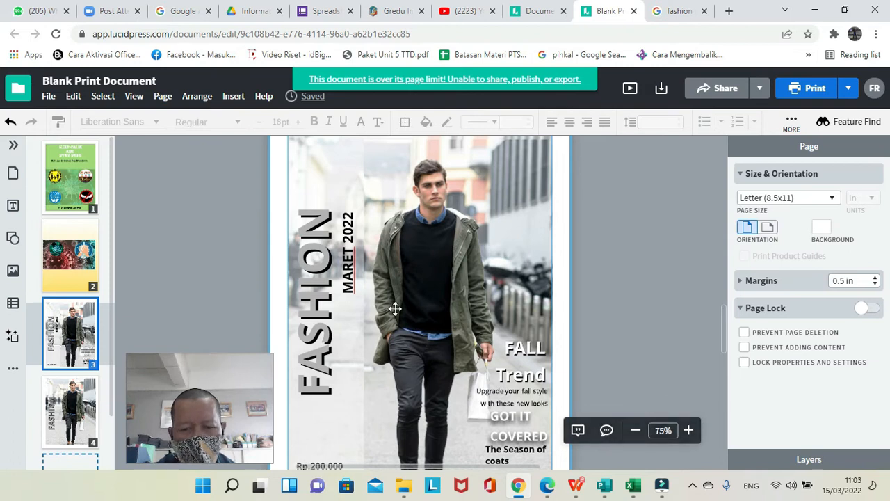
# Add a sub-heading text reading MARET 2022 to the page 4 cover.
pyautogui.click(641, 431)
pyautogui.click(637, 430)
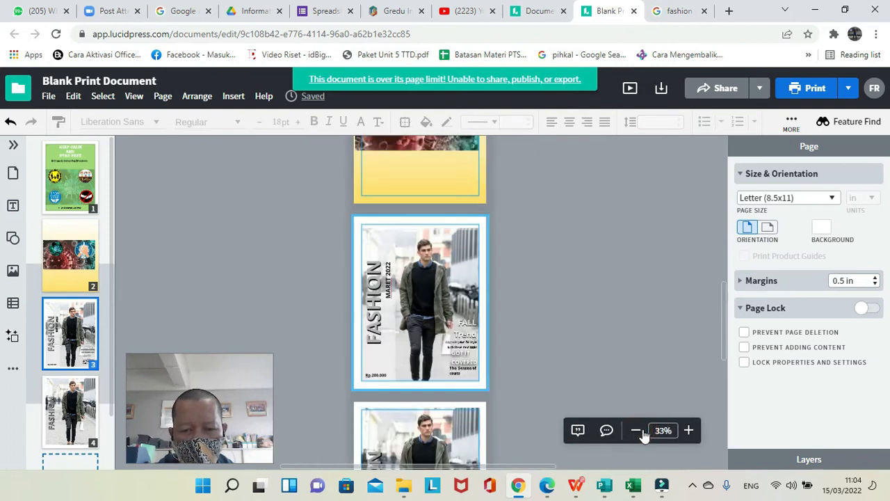
pyautogui.click(61, 408)
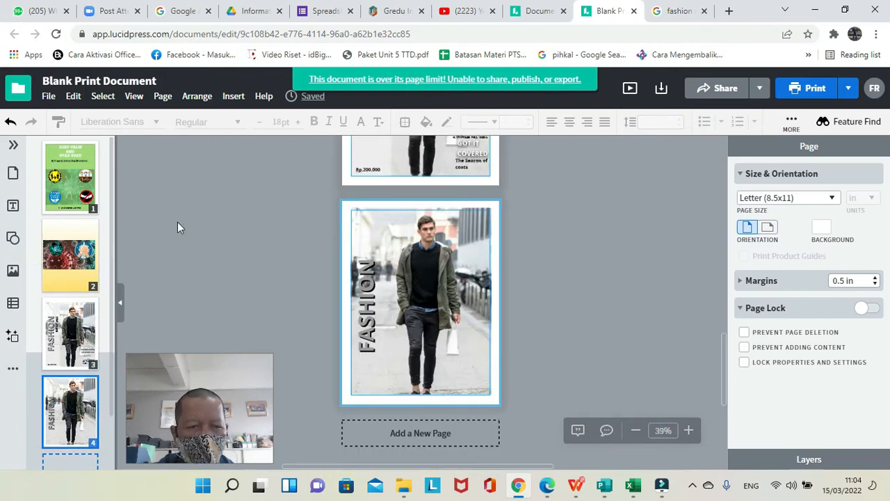
pyautogui.click(14, 206)
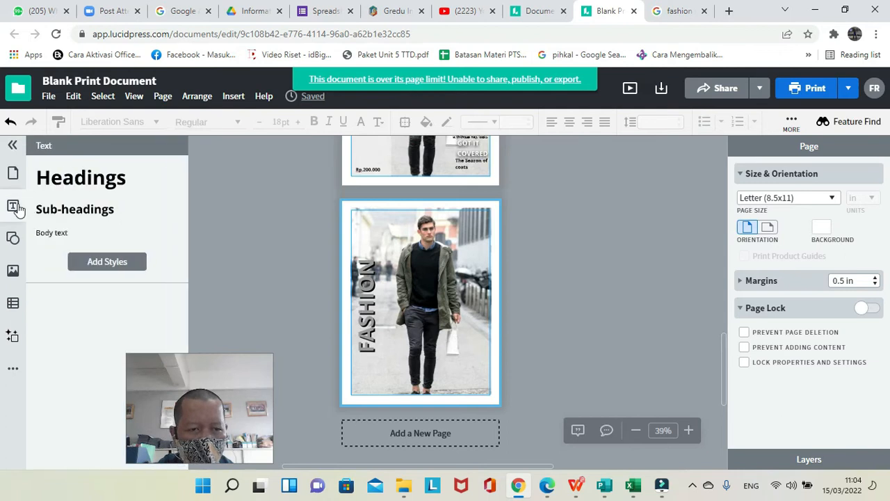
pyautogui.click(101, 205)
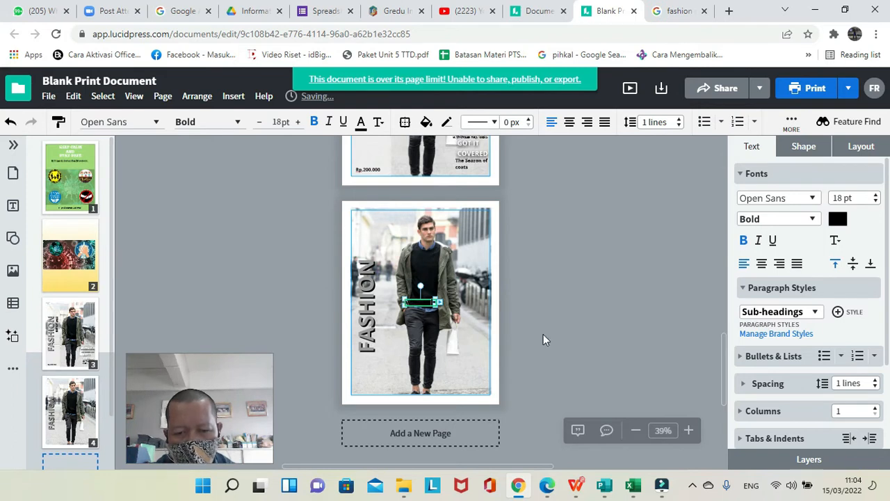
# Enlarge the MARET 2022 text box and move it beside the lower part of the FASHION title.
pyautogui.click(689, 431)
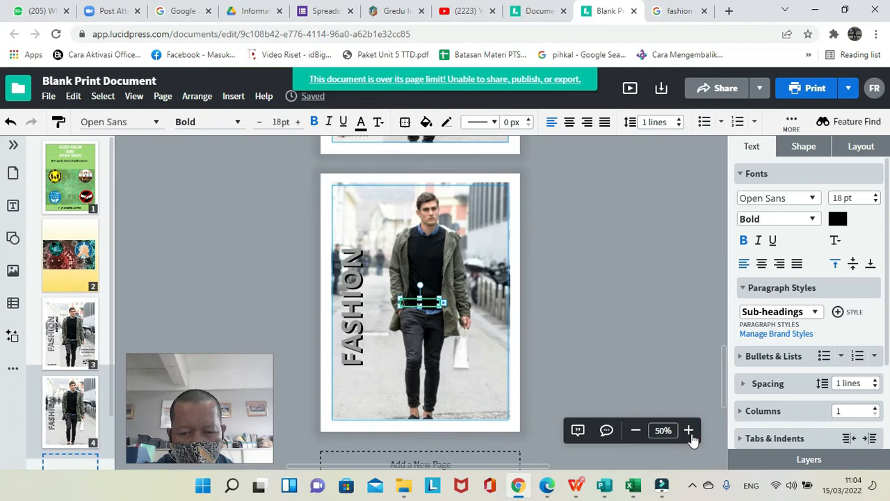
pyautogui.click(689, 431)
pyautogui.click(689, 432)
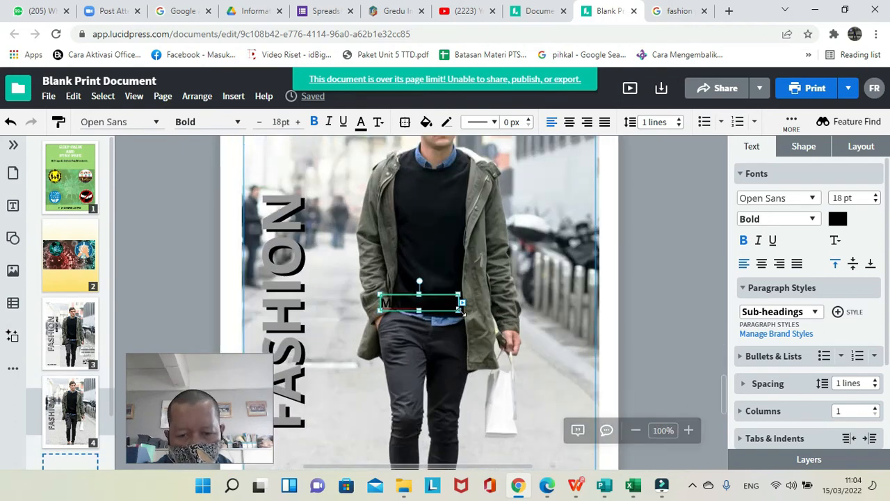
pyautogui.moveTo(461, 308); pyautogui.dragTo(504, 334)
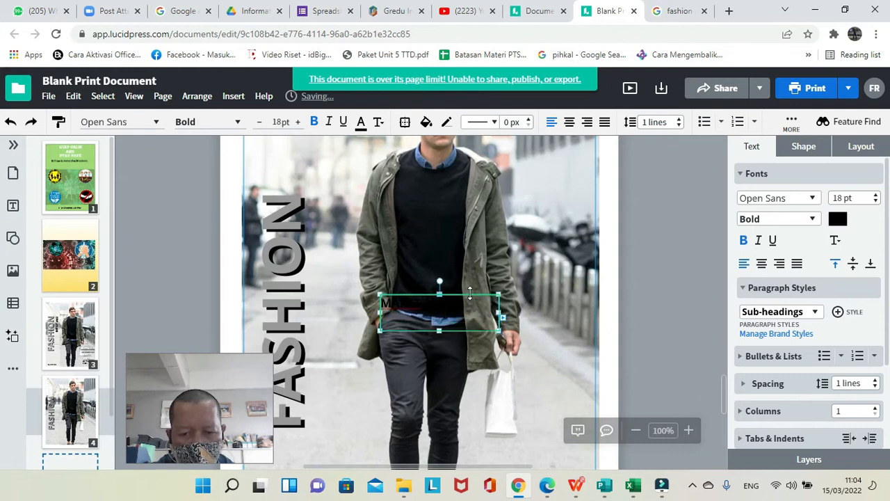
pyautogui.click(447, 350)
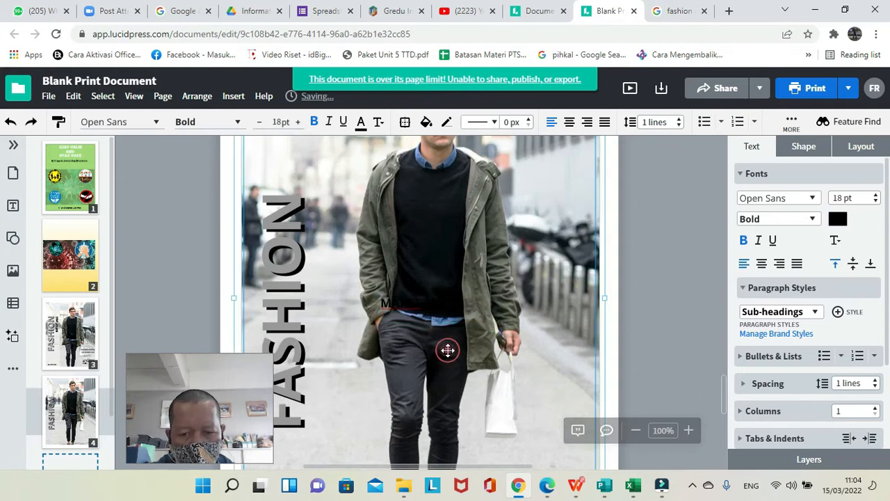
pyautogui.click(415, 299)
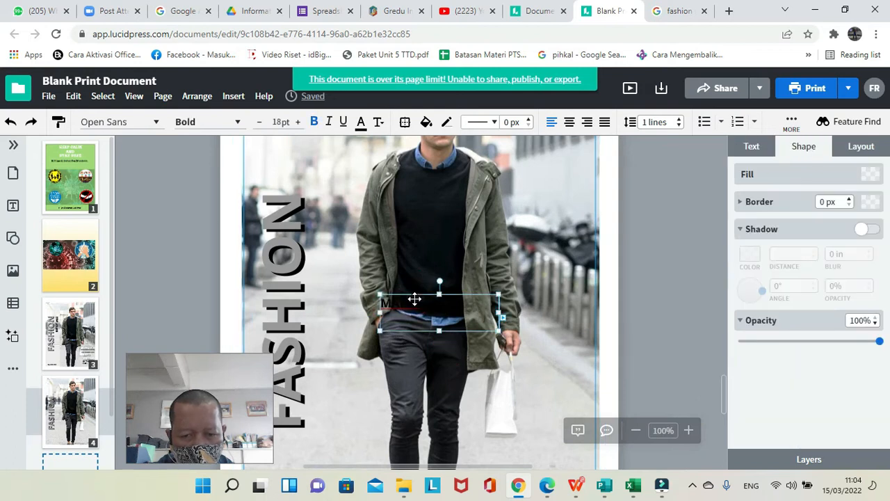
pyautogui.moveTo(415, 299); pyautogui.dragTo(349, 389)
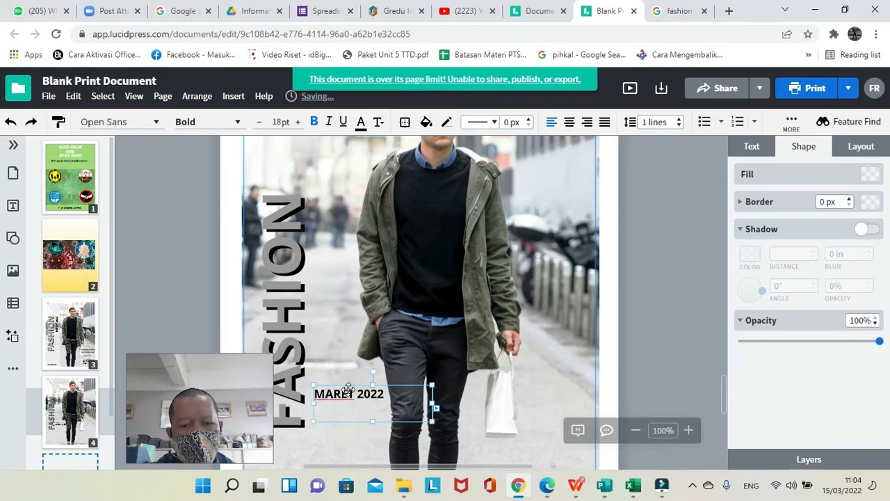
# Set the MARET 2022 text to 26 pt and keep it bold.
pyautogui.click(299, 128)
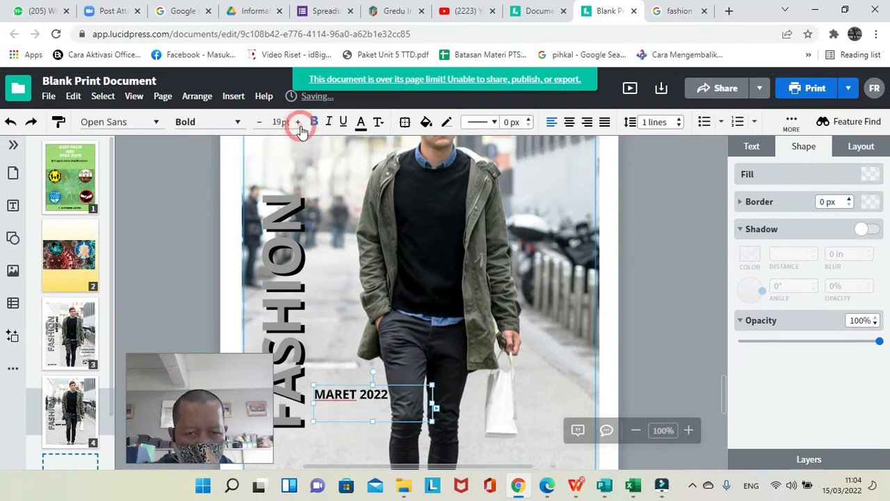
pyautogui.click(299, 128)
pyautogui.click(300, 128)
pyautogui.click(299, 128)
pyautogui.click(299, 128)
pyautogui.click(299, 128)
pyautogui.click(299, 128)
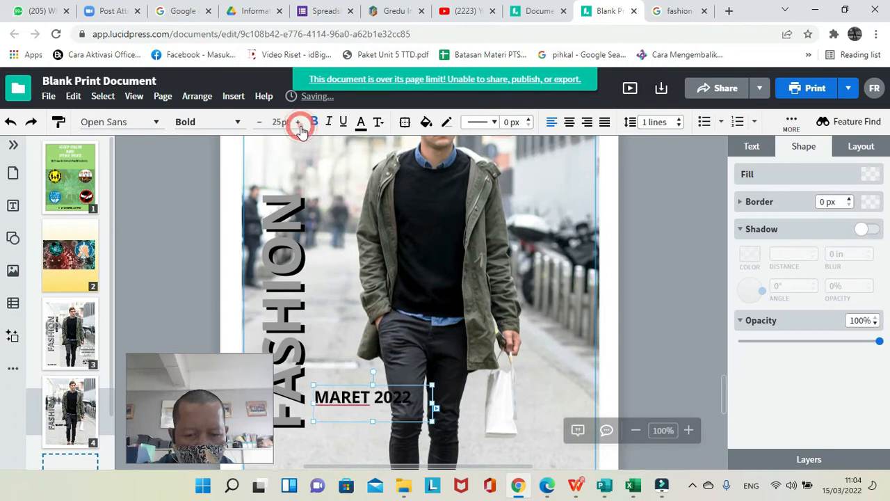
pyautogui.click(299, 128)
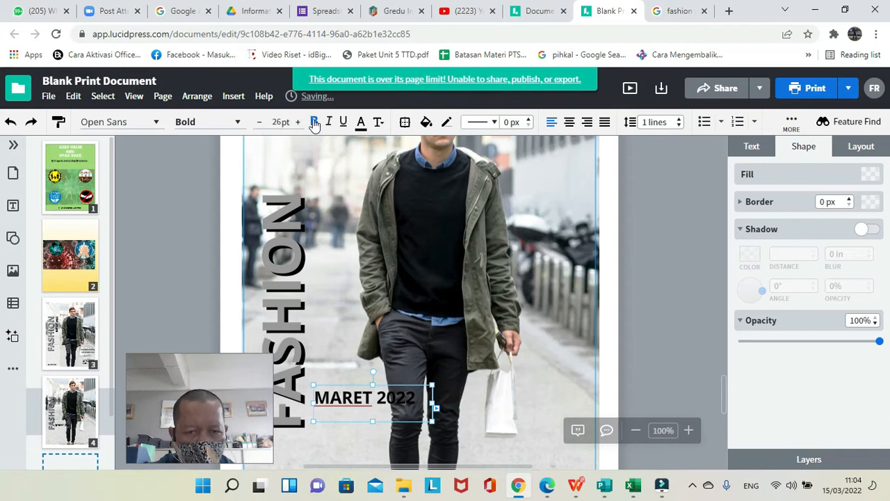
pyautogui.click(314, 123)
pyautogui.click(313, 122)
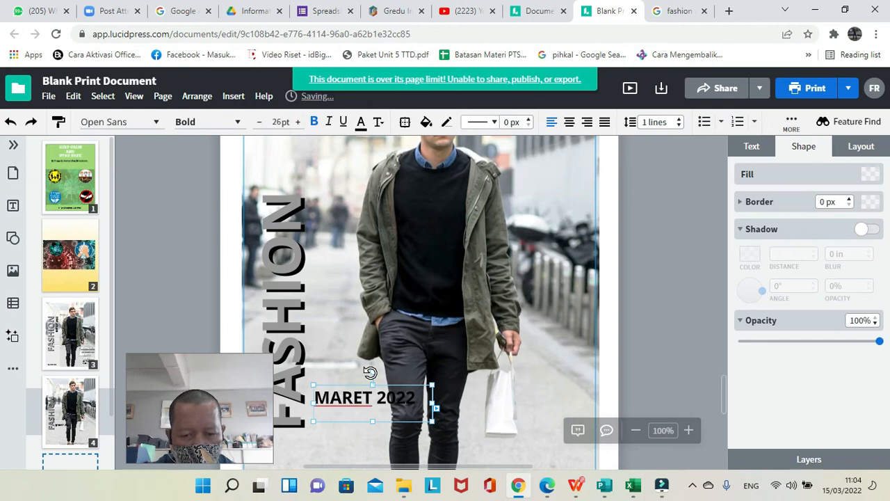
# Rotate the MARET 2022 text a quarter turn counterclockwise and place it alongside the vertical FASHION title.
pyautogui.moveTo(370, 373); pyautogui.dragTo(324, 403)
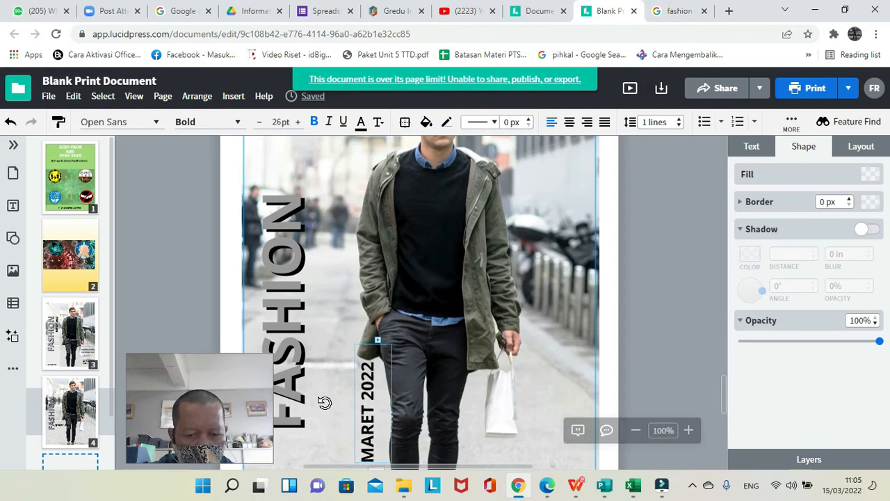
pyautogui.moveTo(369, 392); pyautogui.dragTo(323, 276)
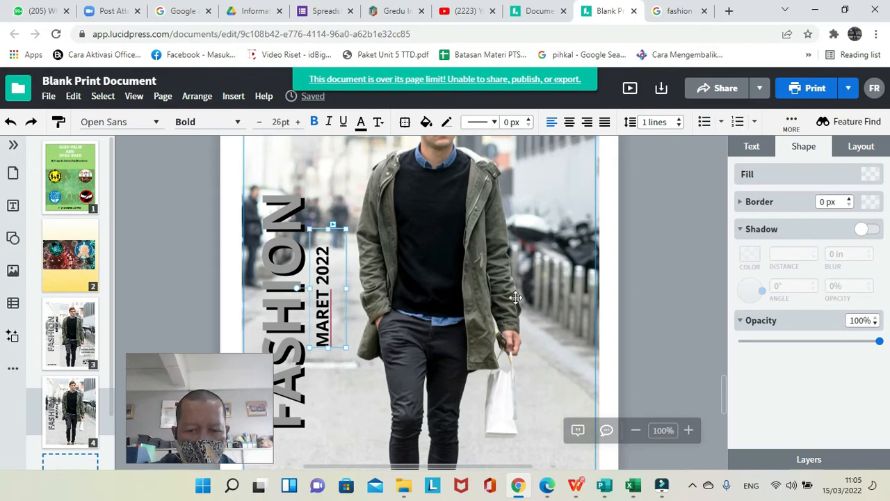
pyautogui.click(635, 430)
pyautogui.click(635, 430)
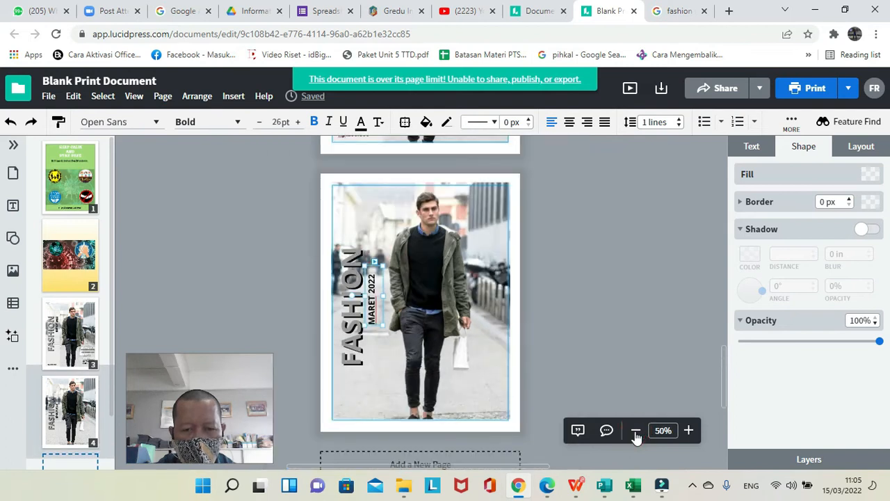
pyautogui.click(607, 345)
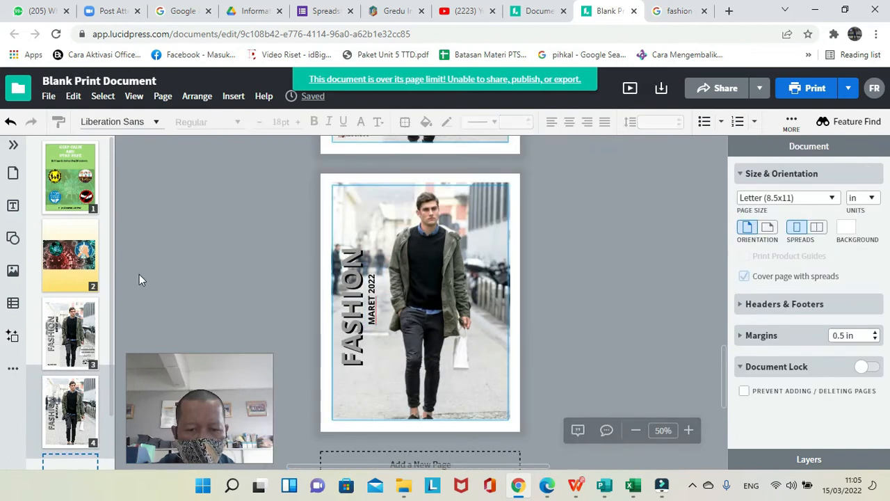
# Add a sub-heading text reading RP.200.000 and place it in the photo's lower-left corner on page 4.
pyautogui.click(13, 206)
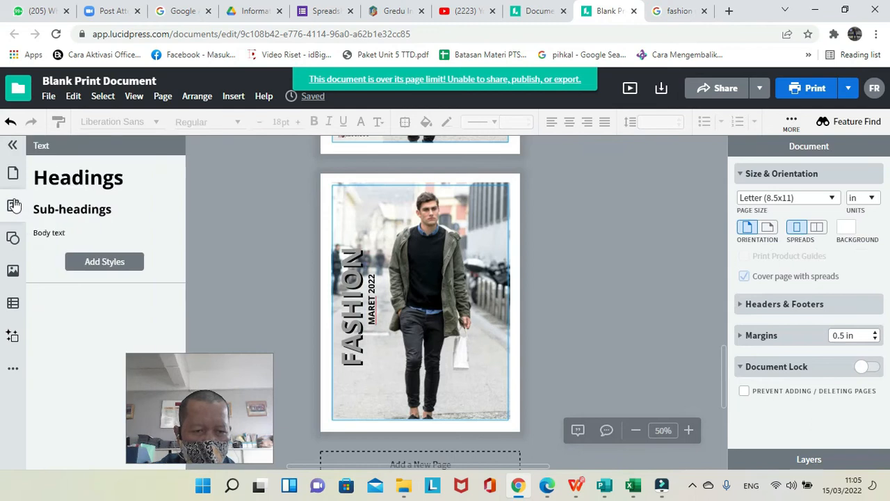
pyautogui.click(67, 217)
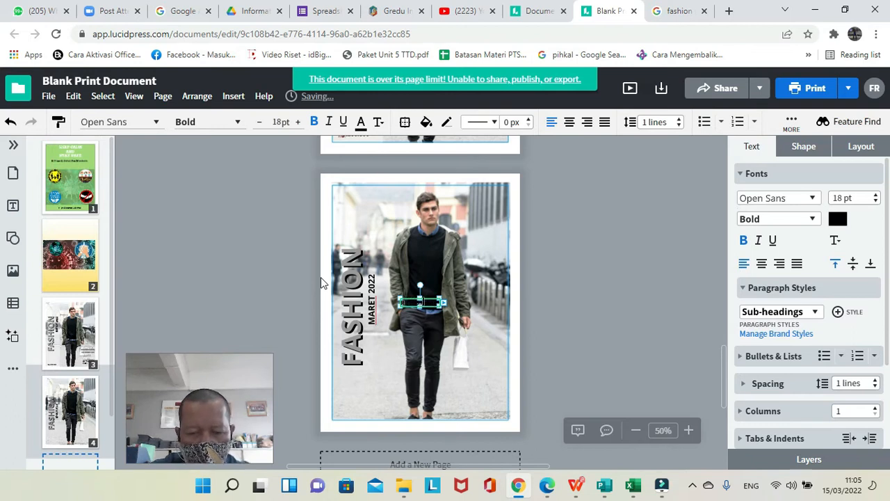
pyautogui.click(427, 318)
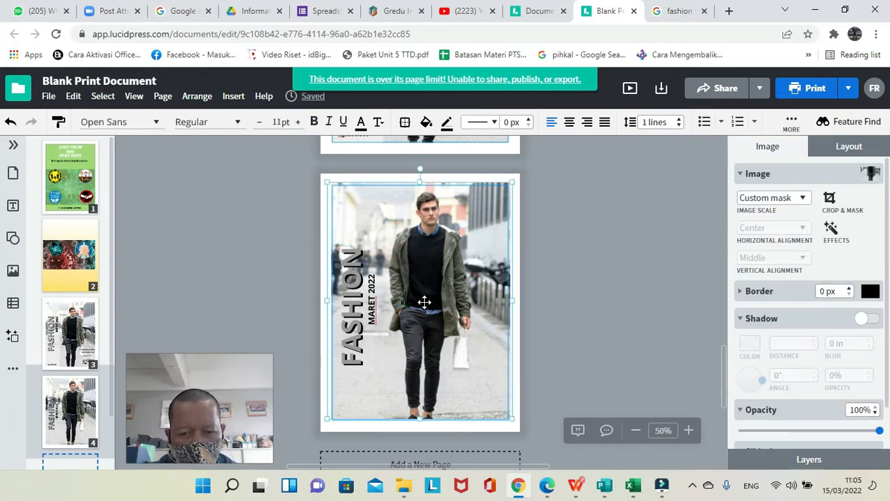
pyautogui.moveTo(424, 301); pyautogui.dragTo(426, 302)
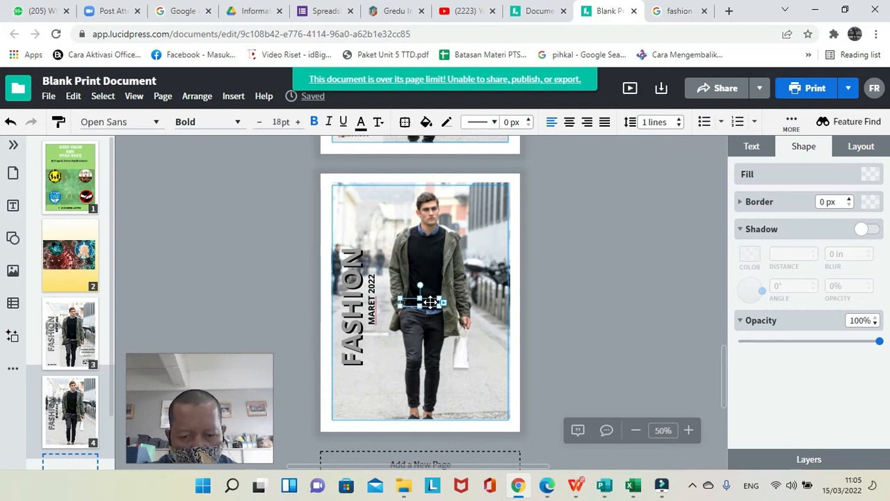
pyautogui.moveTo(431, 302); pyautogui.dragTo(368, 412)
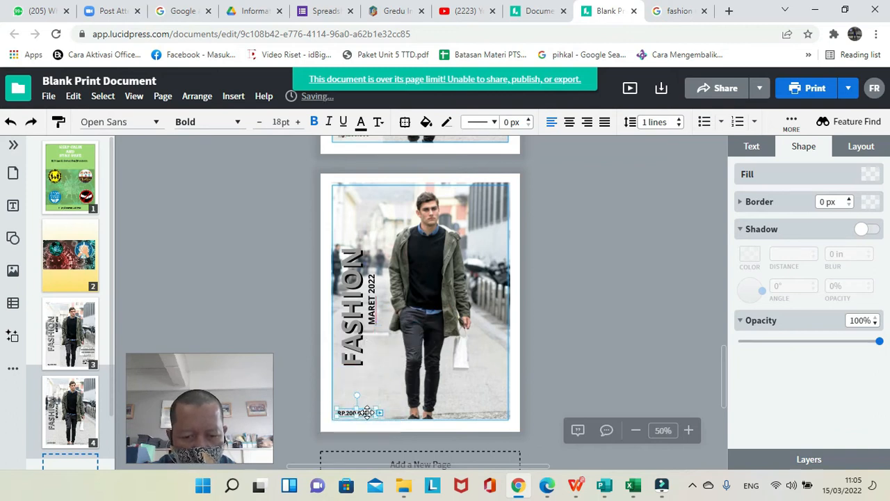
pyautogui.click(386, 387)
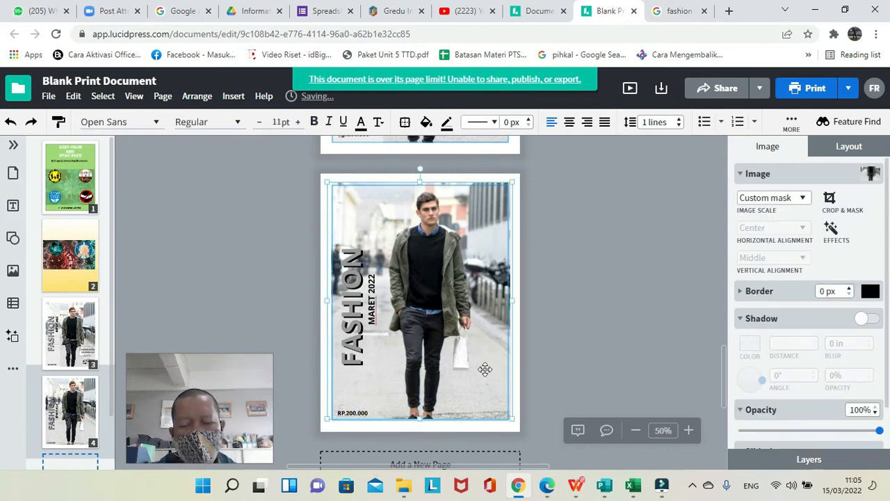
# Enlarge the RP.200.000 price text by a few points.
pyautogui.click(360, 413)
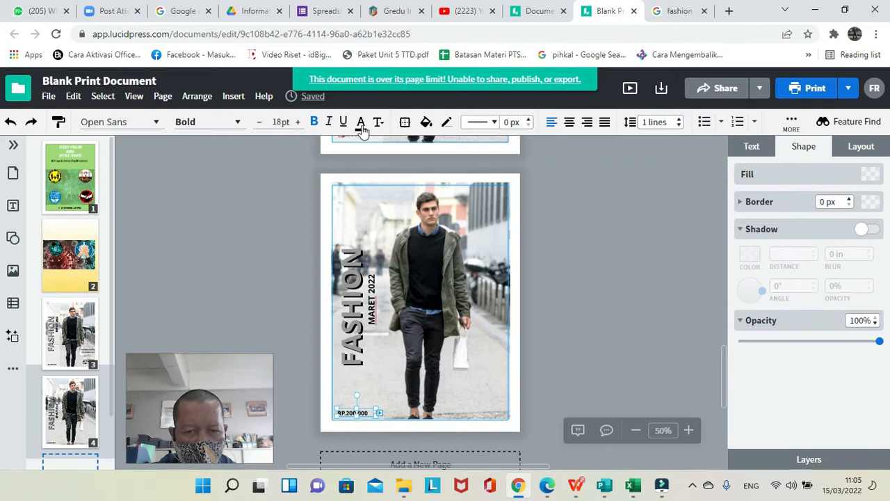
pyautogui.click(298, 122)
pyautogui.click(298, 121)
pyautogui.click(298, 122)
pyautogui.click(298, 122)
pyautogui.click(373, 369)
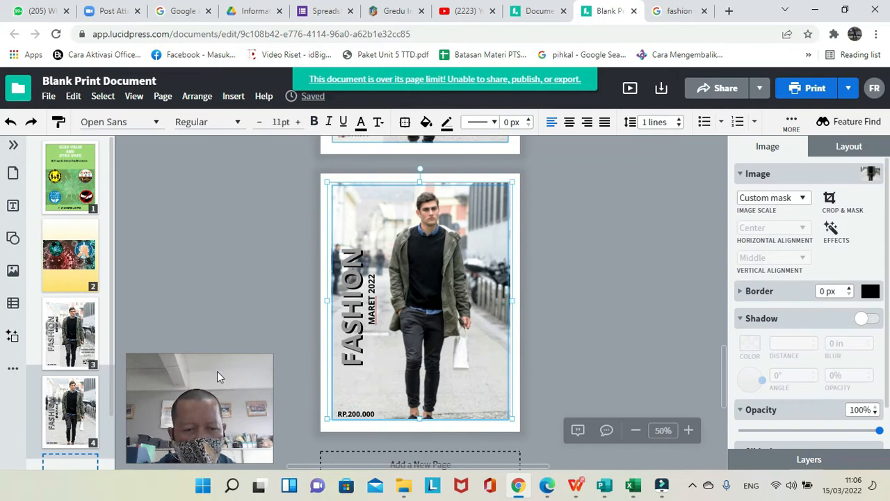
# Nudge the white FALL Trend text on the page 3 cover slightly down and to the right.
pyautogui.click(75, 343)
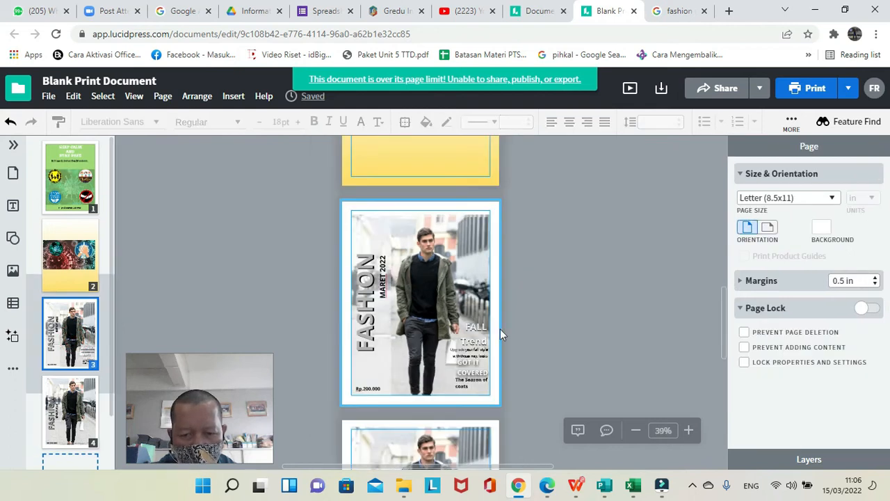
pyautogui.click(698, 430)
pyautogui.click(698, 431)
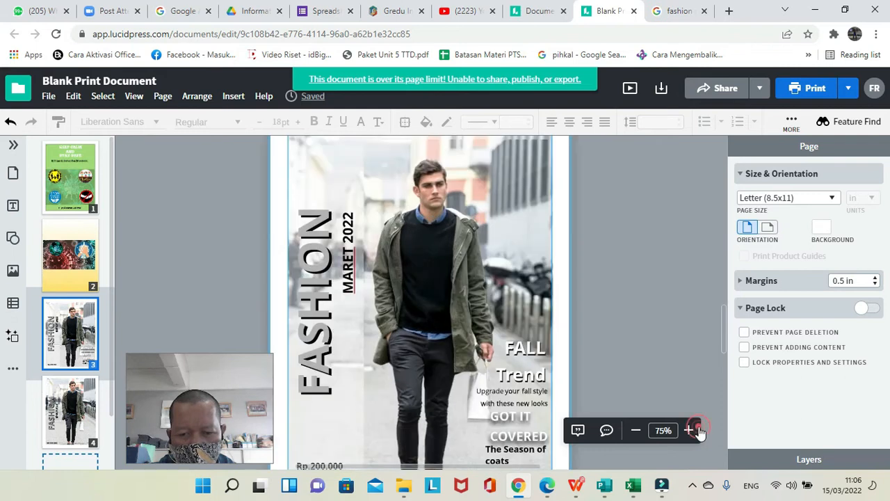
pyautogui.click(531, 355)
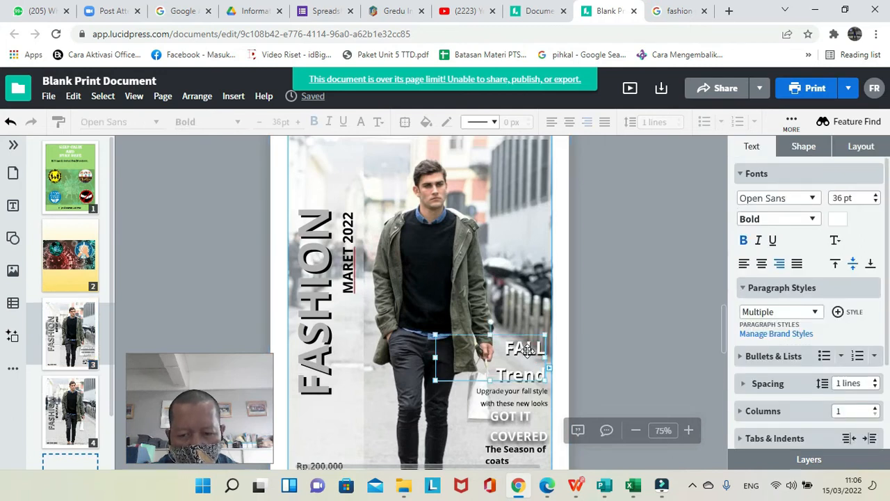
pyautogui.moveTo(530, 355)
pyautogui.mouseDown()
pyautogui.moveTo(517, 339)
pyautogui.moveTo(530, 351)
pyautogui.mouseUp()
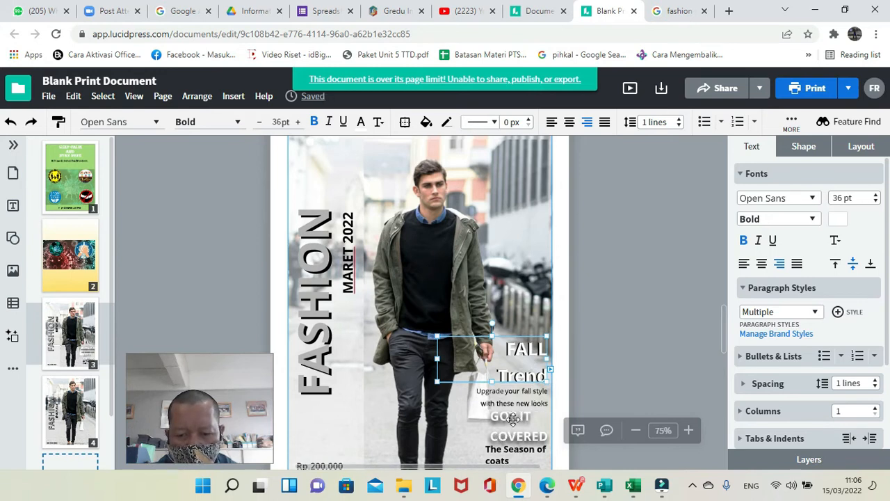
# Check the shadow settings of the GOT IT COVERED text on page 3 and set its opacity to 84%.
pyautogui.click(513, 418)
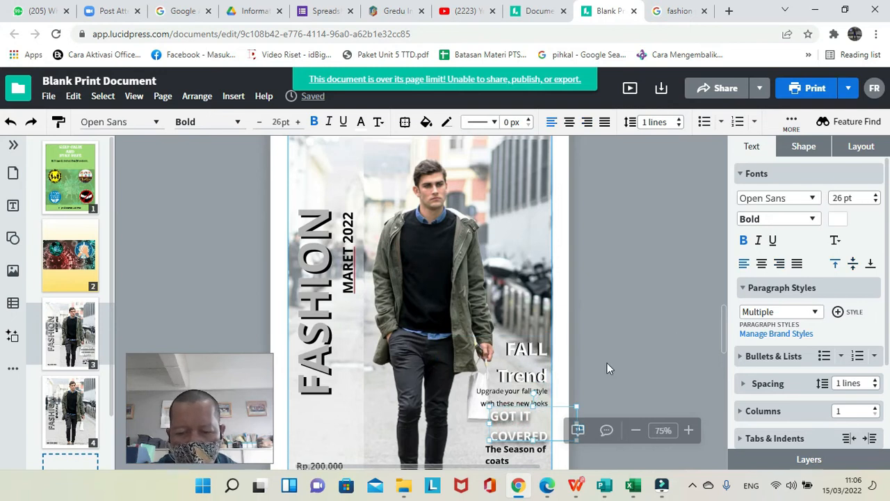
pyautogui.click(744, 180)
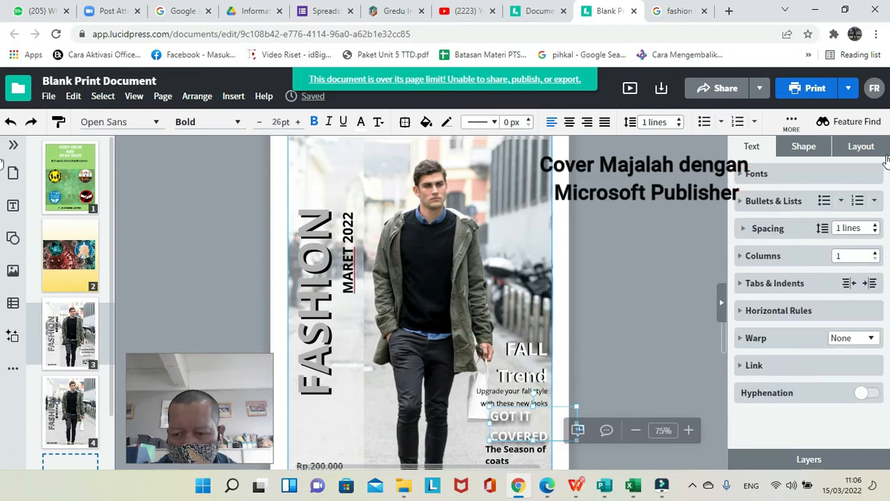
pyautogui.click(862, 146)
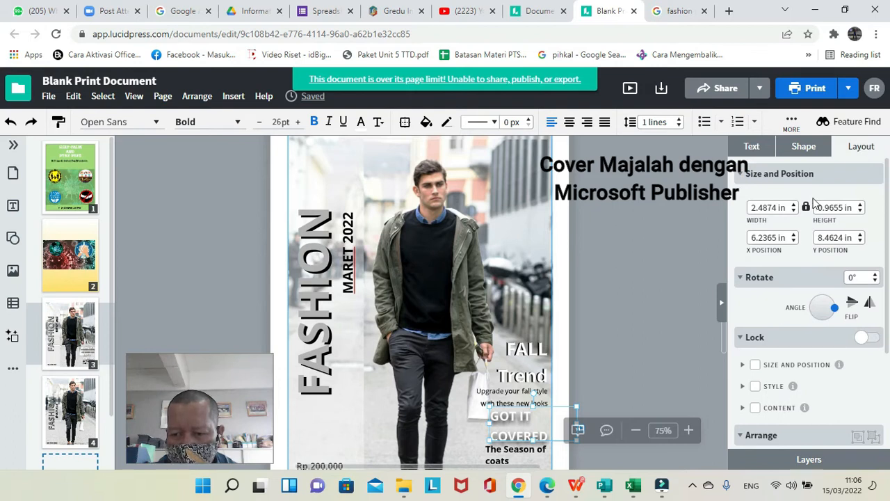
pyautogui.click(802, 158)
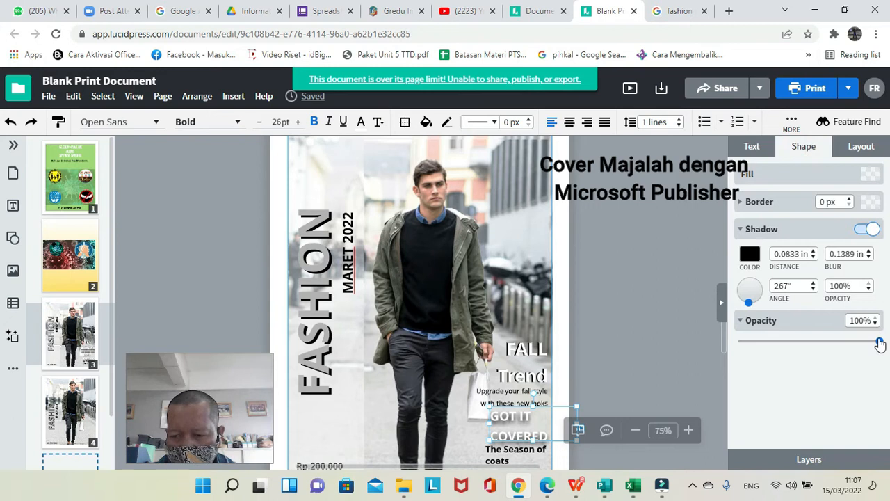
pyautogui.moveTo(880, 343); pyautogui.dragTo(859, 346)
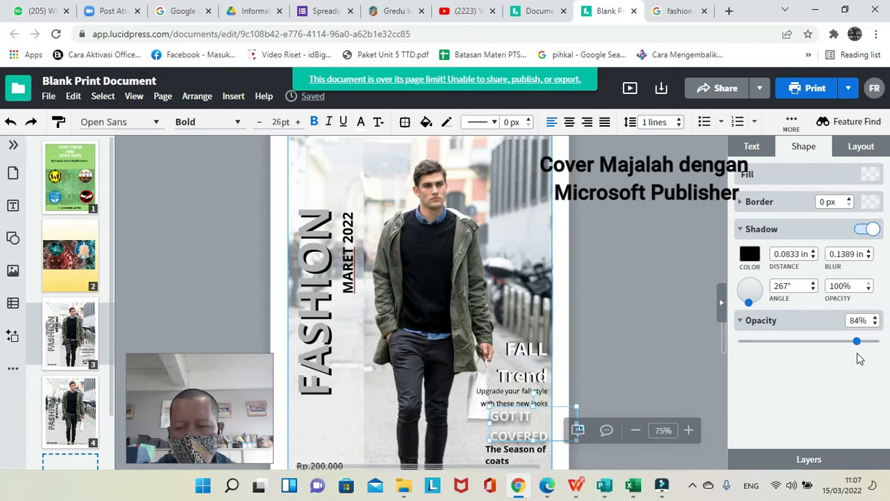
# Set the GOT IT COVERED text's opacity to 86% and its shadow angle to 248° on page 3.
pyautogui.moveTo(857, 342)
pyautogui.mouseDown()
pyautogui.moveTo(818, 293)
pyautogui.moveTo(879, 280)
pyautogui.moveTo(837, 330)
pyautogui.moveTo(861, 343)
pyautogui.mouseUp()
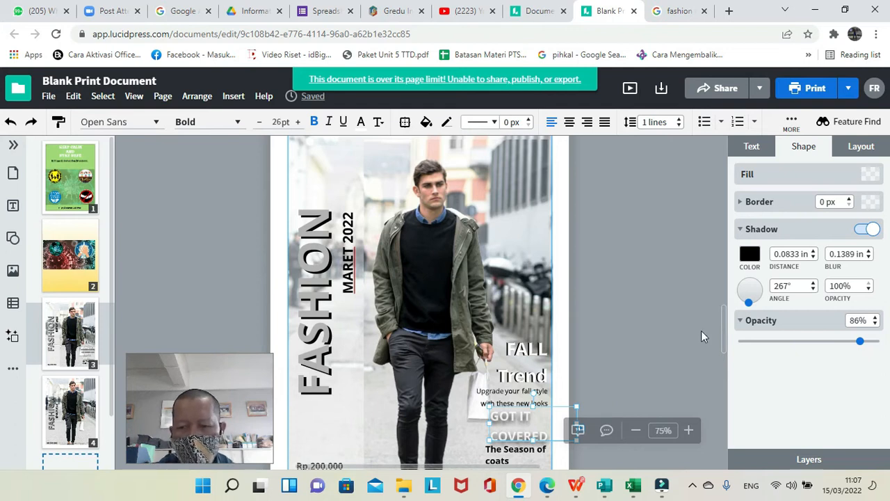
pyautogui.click(752, 306)
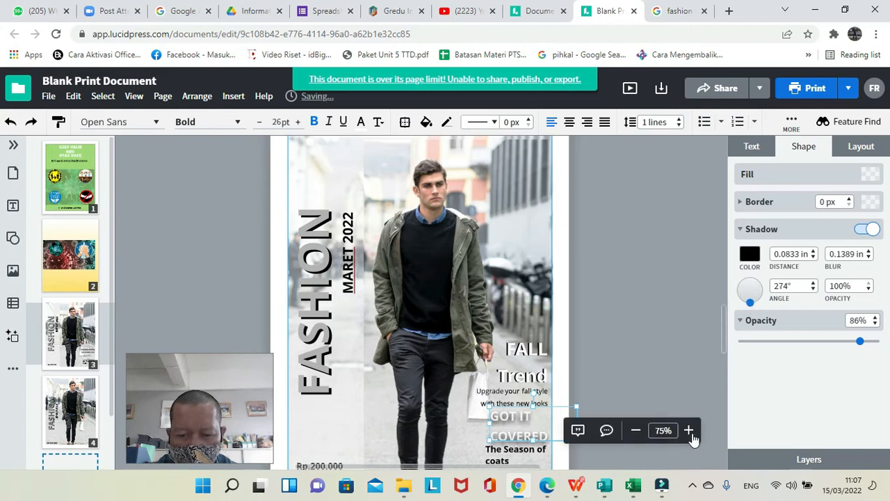
pyautogui.click(689, 430)
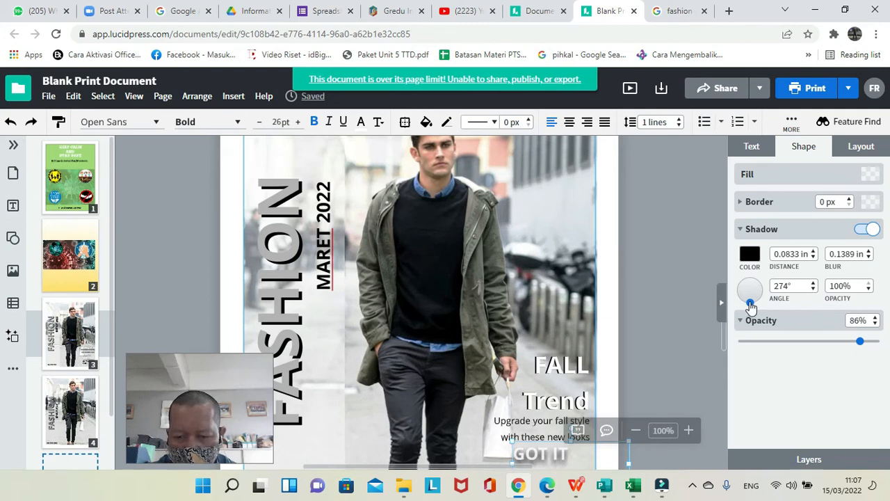
pyautogui.moveTo(750, 304); pyautogui.dragTo(744, 304)
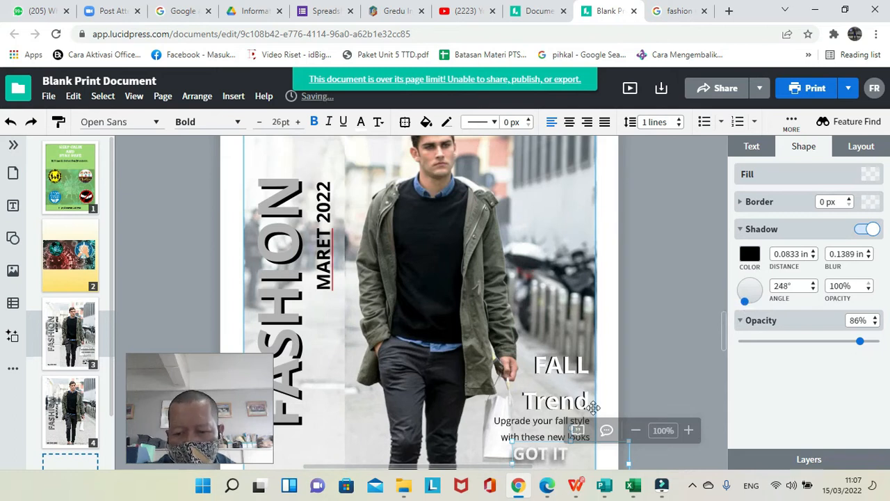
pyautogui.click(636, 432)
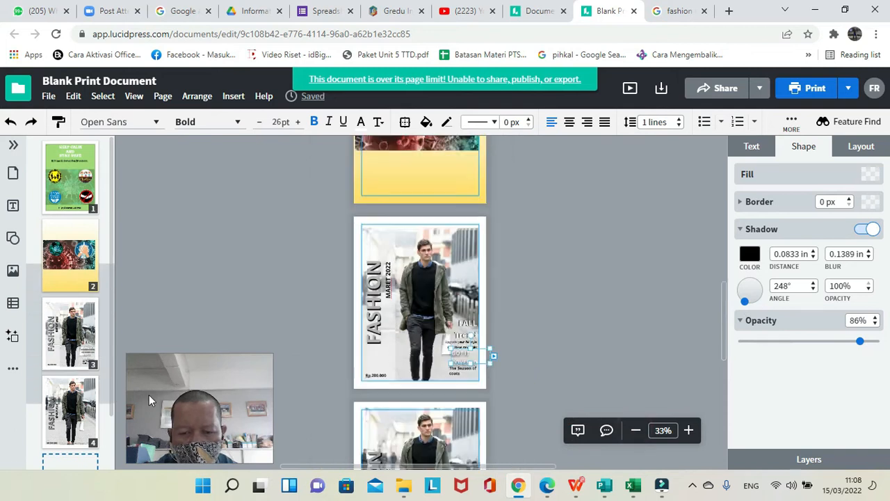
# Compare the page 4 cover with the finished page 3 cover.
pyautogui.click(78, 417)
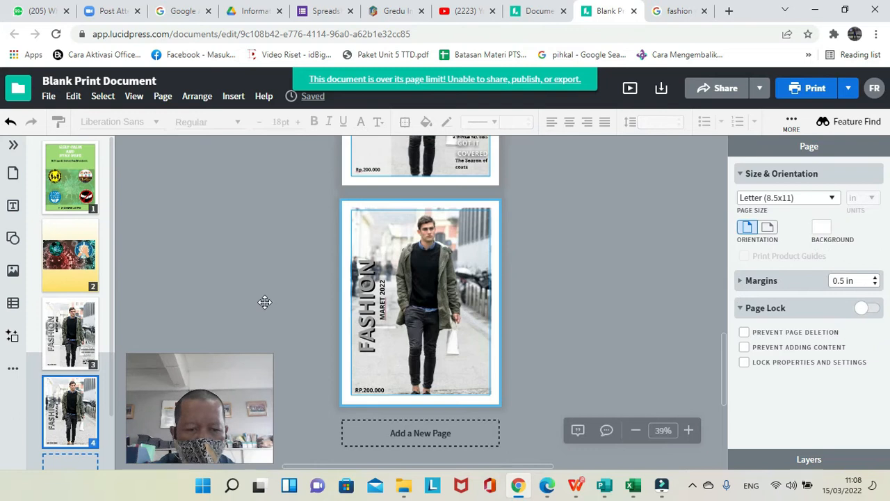
pyautogui.click(75, 341)
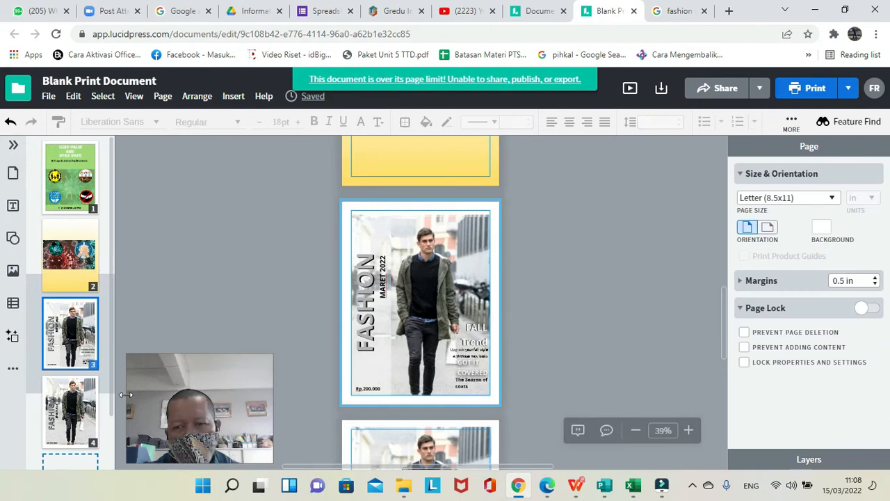
pyautogui.click(85, 421)
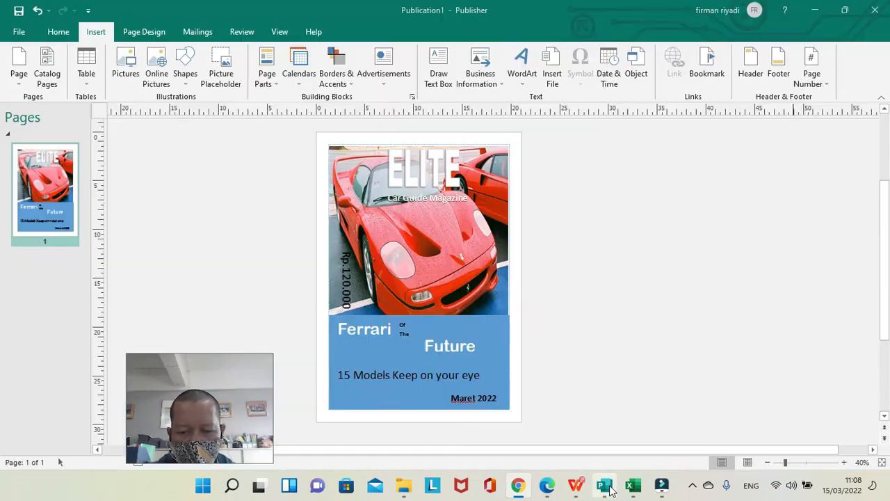
# Switch to the ELITE car magazine publication in Publisher and look through its page insertion and master page options.
pyautogui.click(610, 489)
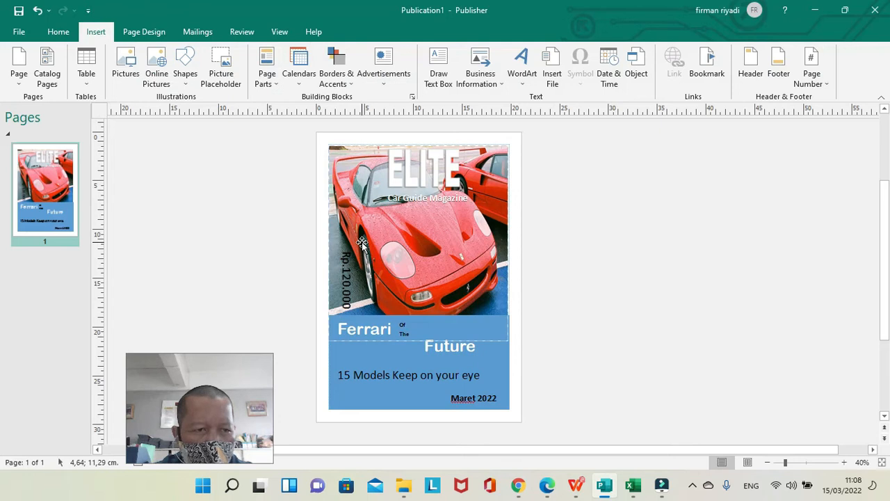
pyautogui.click(23, 81)
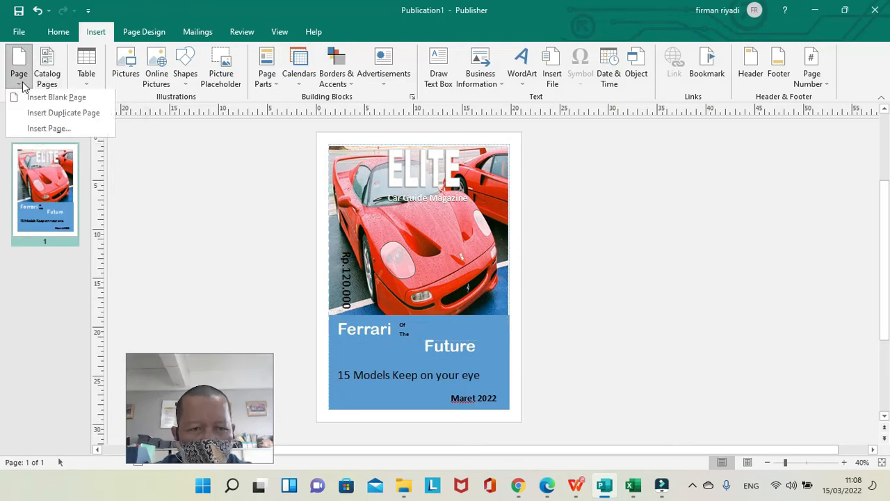
pyautogui.click(163, 173)
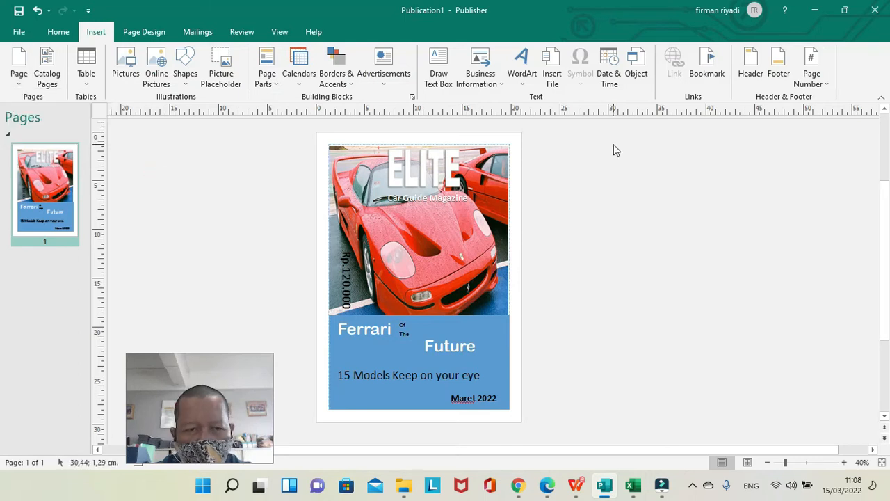
pyautogui.click(59, 33)
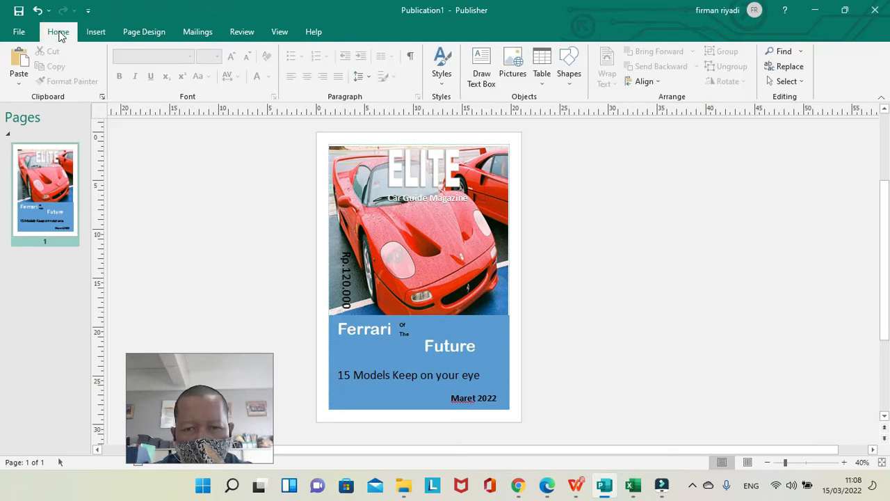
pyautogui.click(135, 32)
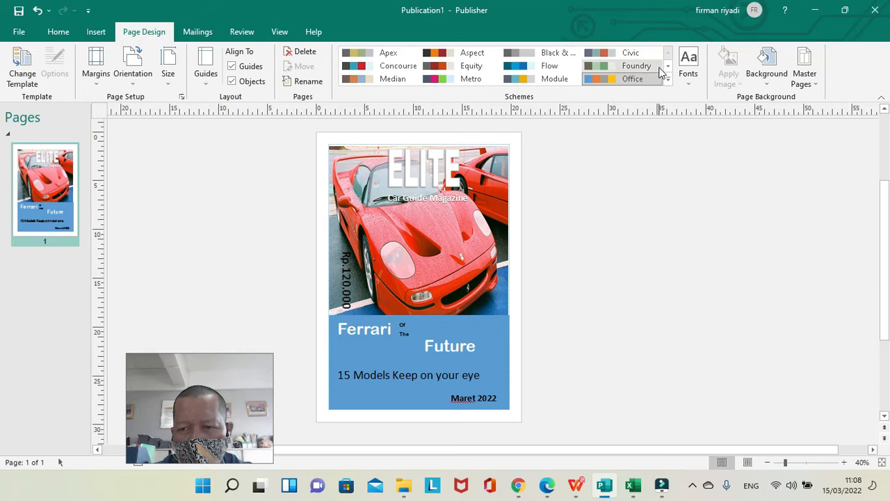
pyautogui.click(815, 85)
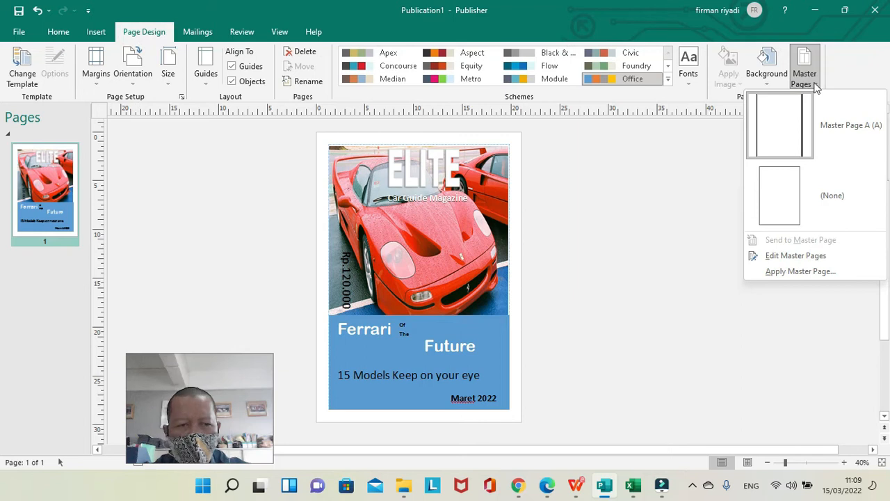
pyautogui.click(814, 85)
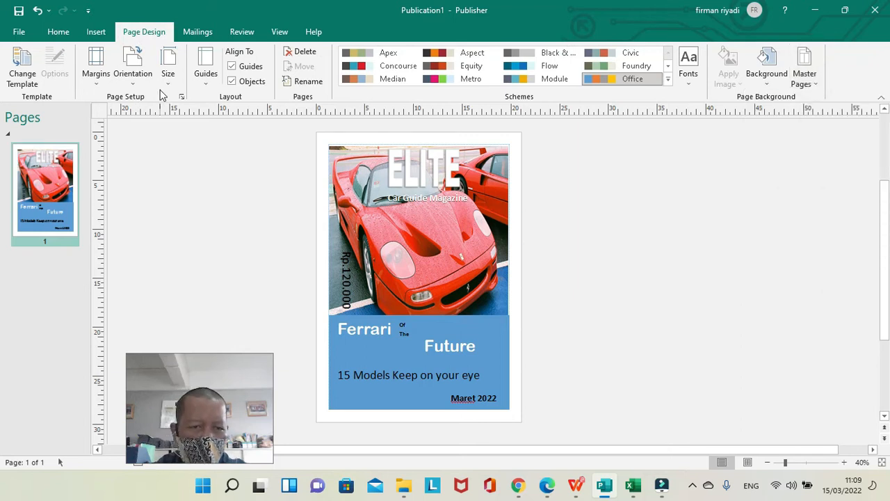
# Check the page orientation, paper size and master page options available for the car magazine publication.
pyautogui.click(133, 75)
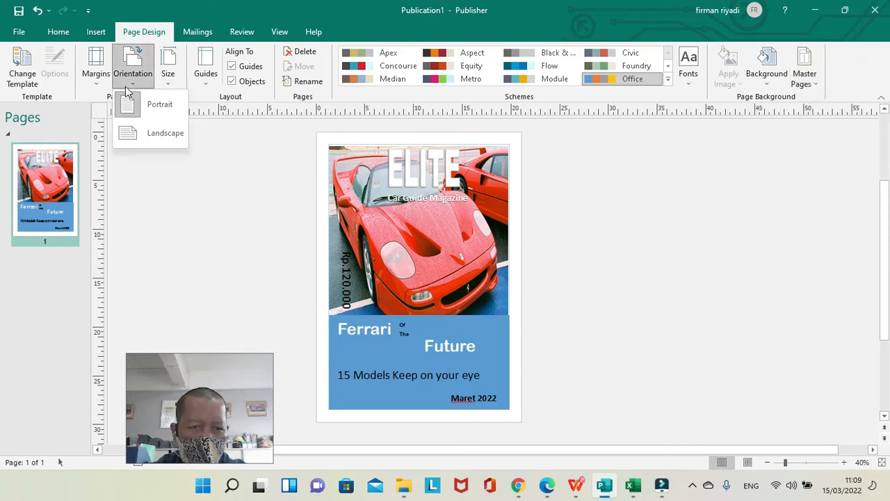
pyautogui.click(149, 150)
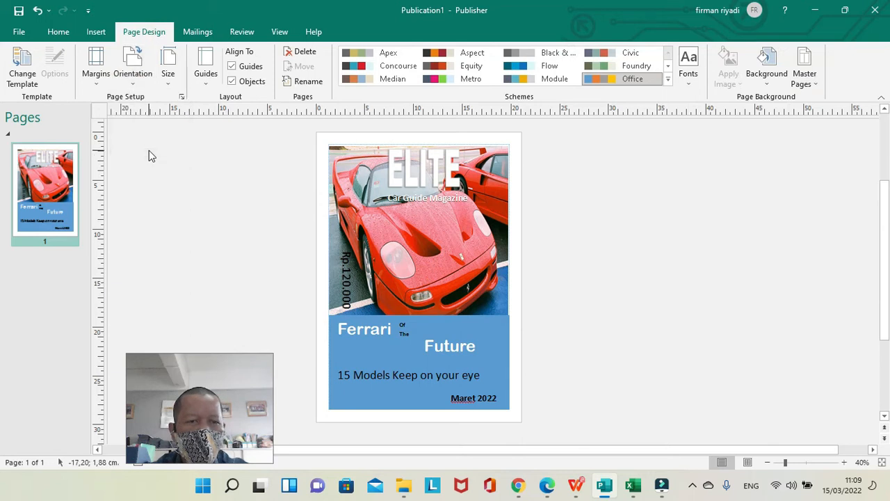
pyautogui.click(169, 76)
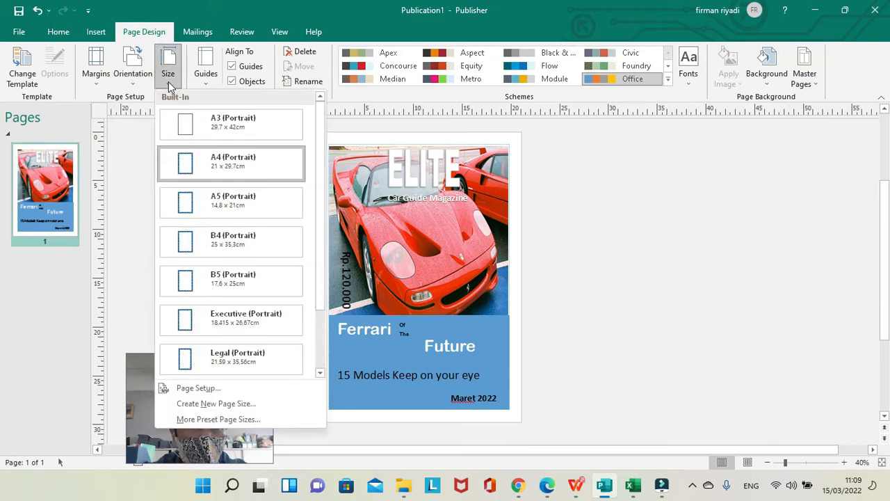
pyautogui.click(137, 162)
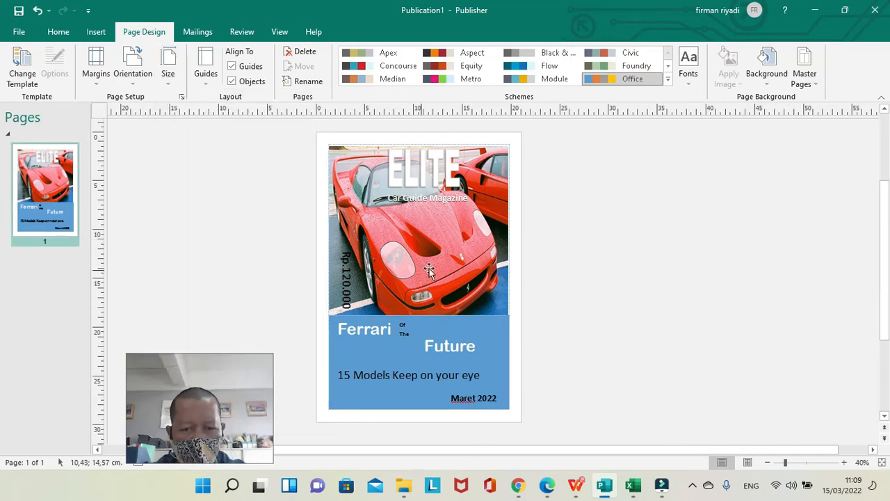
pyautogui.click(61, 267)
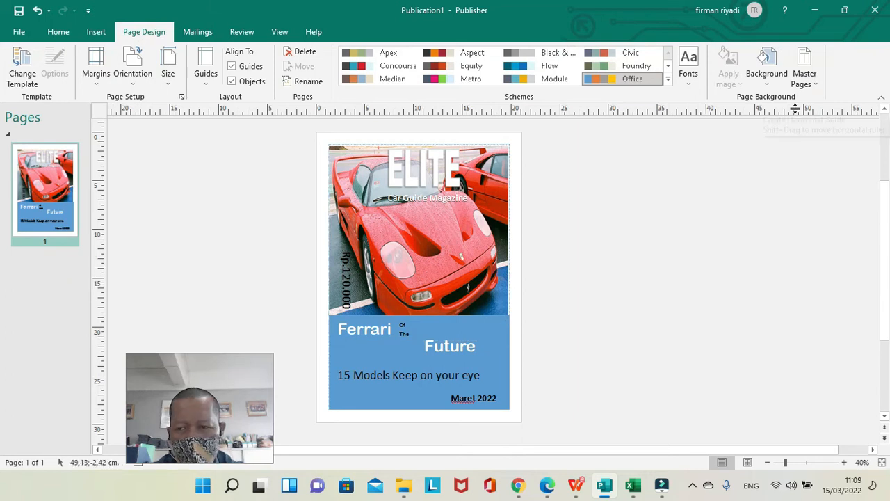
pyautogui.click(811, 81)
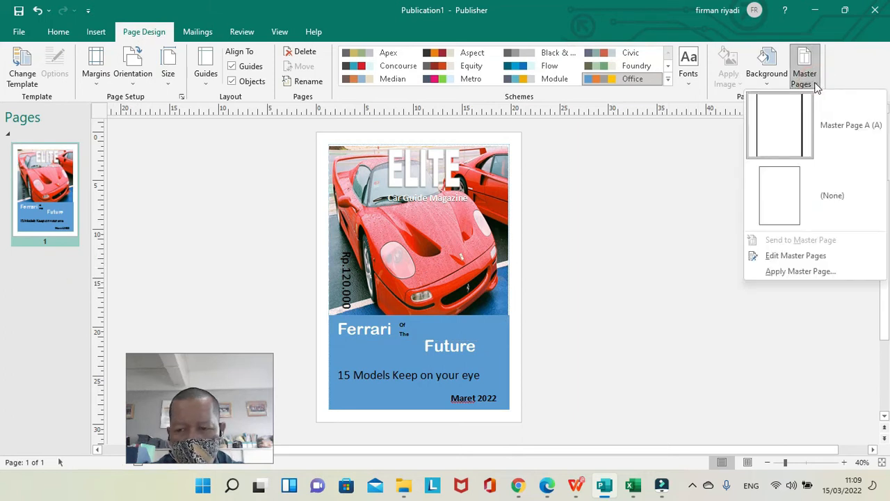
pyautogui.click(248, 203)
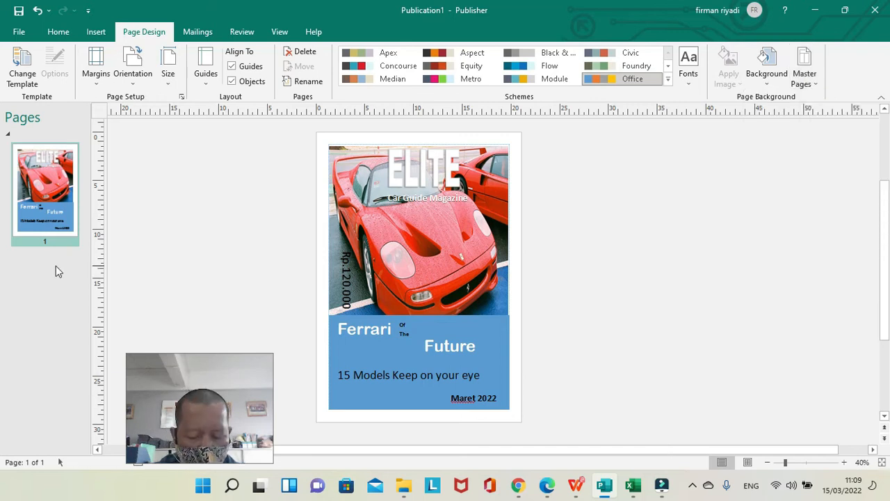
# Insert a blank page after the ELITE cover page.
pyautogui.rightClick(59, 272)
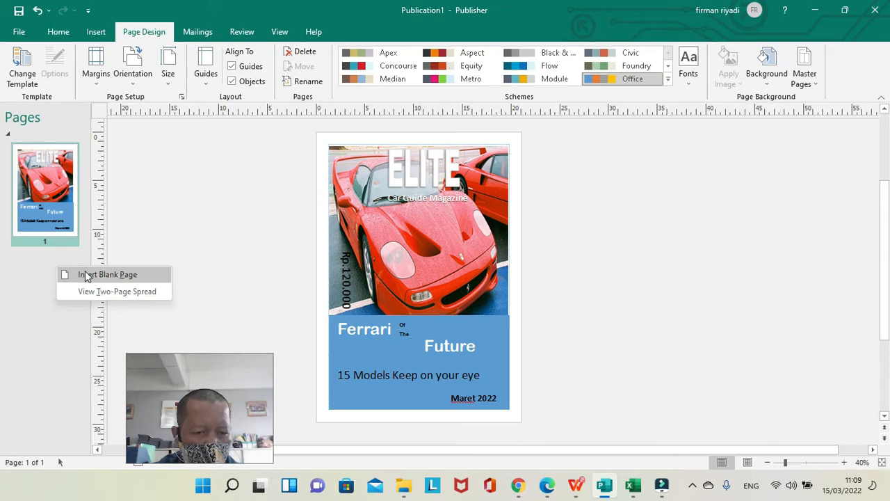
pyautogui.click(88, 275)
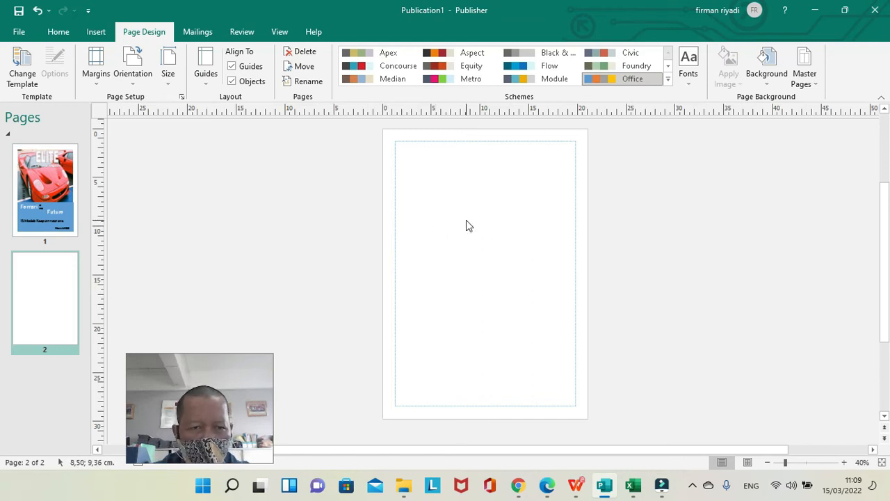
pyautogui.click(96, 32)
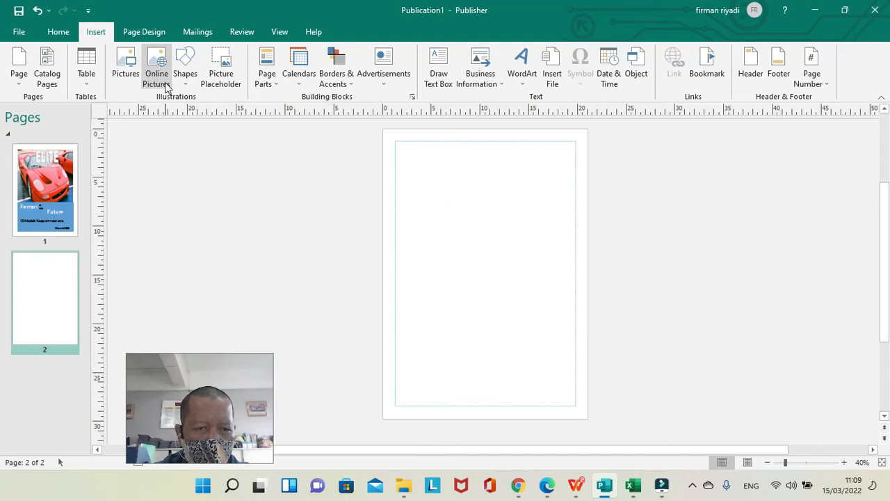
pyautogui.click(129, 79)
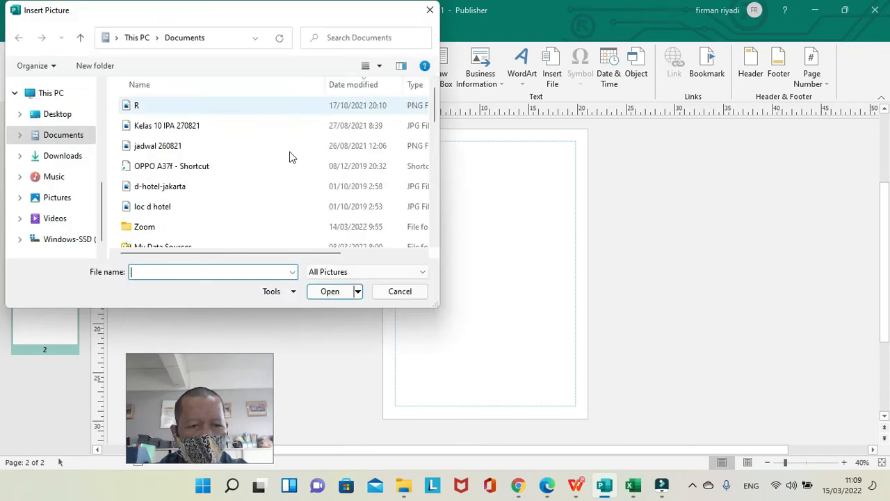
pyautogui.click(412, 290)
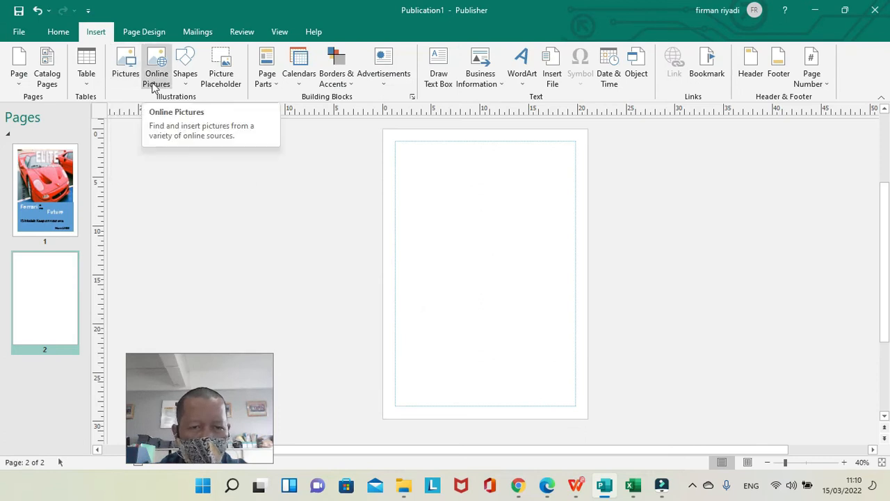
# Search the online pictures for "ferarri f5".
pyautogui.click(155, 86)
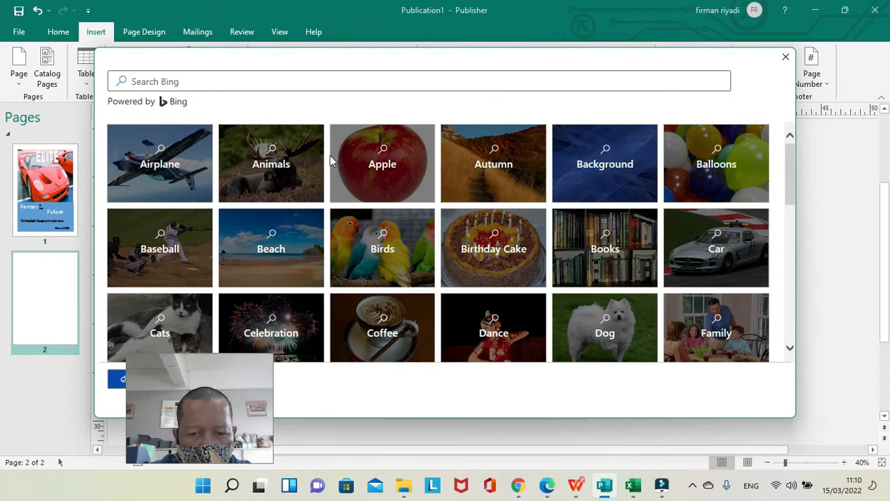
pyautogui.click(264, 80)
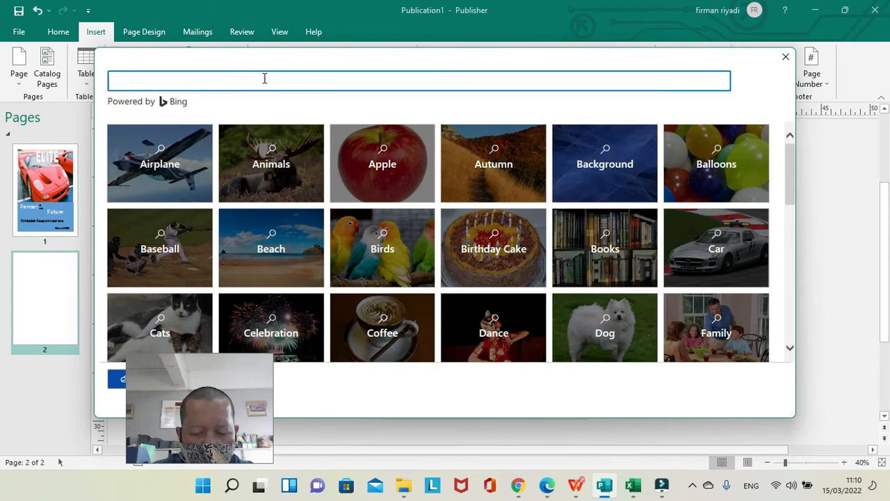
pyautogui.write('fe')
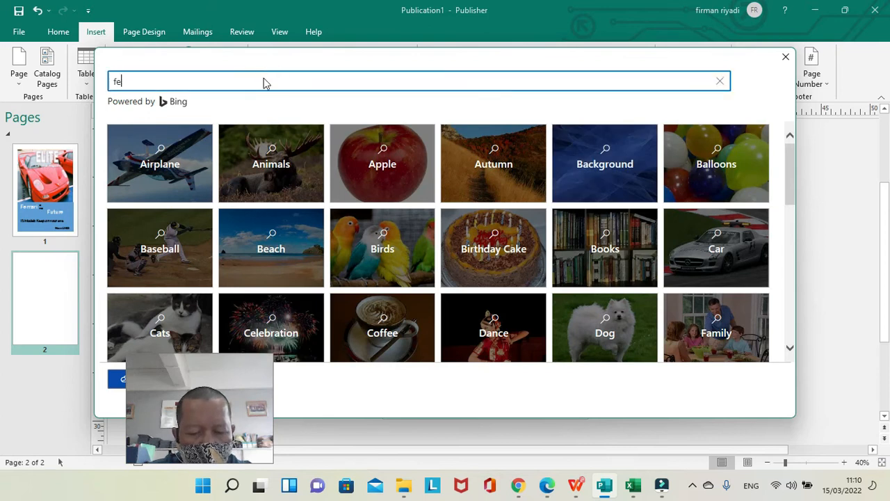
pyautogui.write('rra')
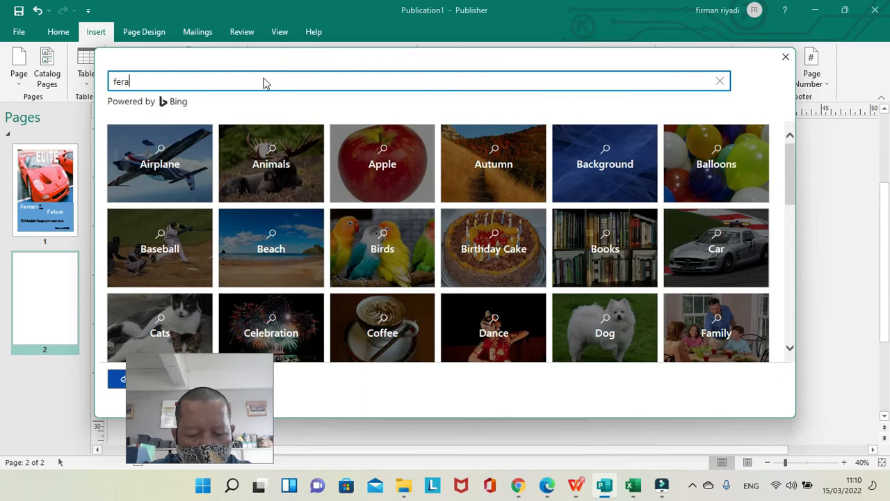
pyautogui.write('rii f5')
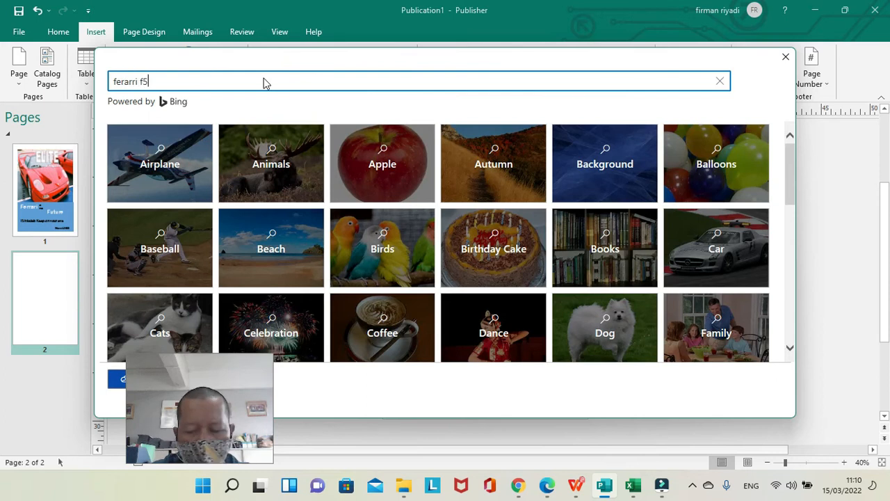
pyautogui.press('Return')
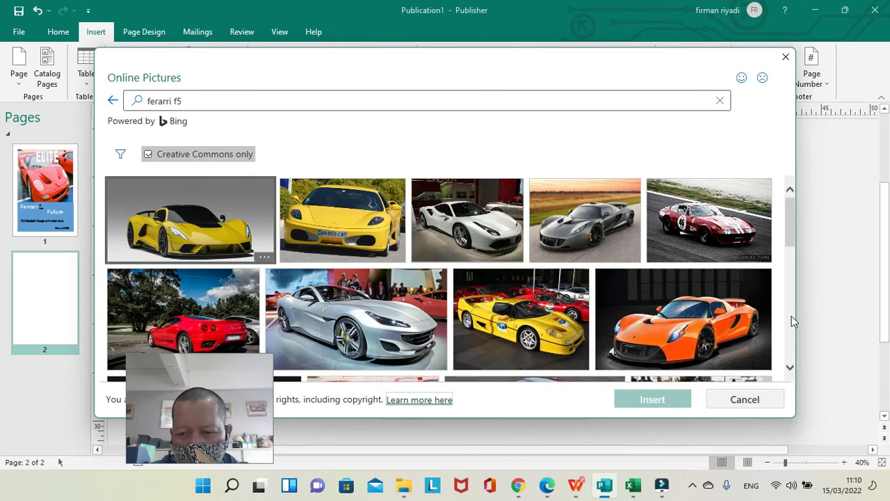
# Insert the picture of the white Ferrari in a dark showroom from the search results onto page 2.
pyautogui.scroll(-3, 792, 317)
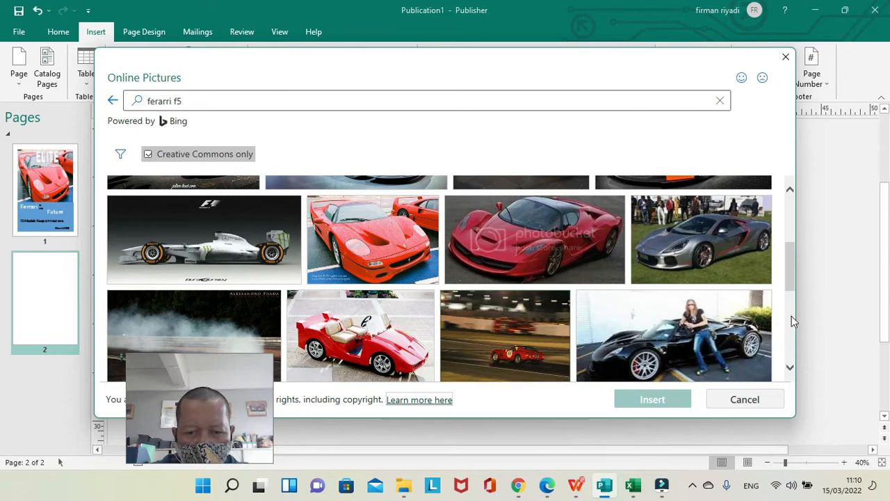
pyautogui.click(790, 197)
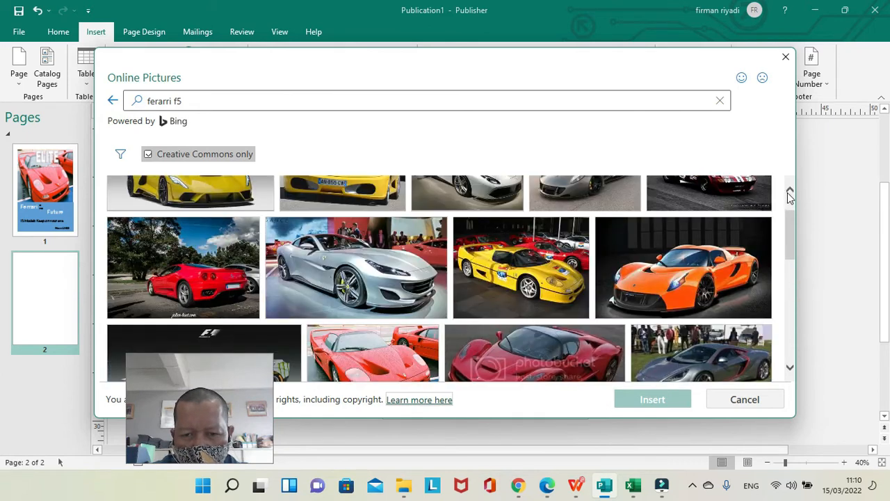
pyautogui.click(790, 196)
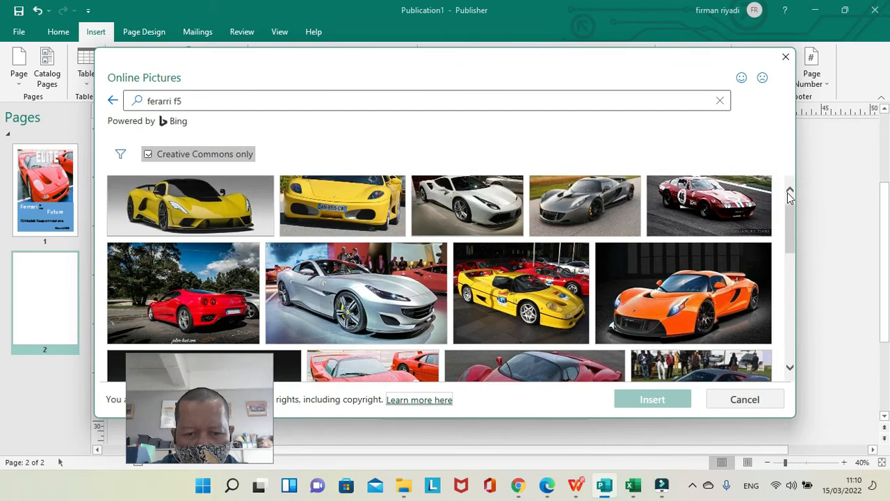
pyautogui.click(410, 320)
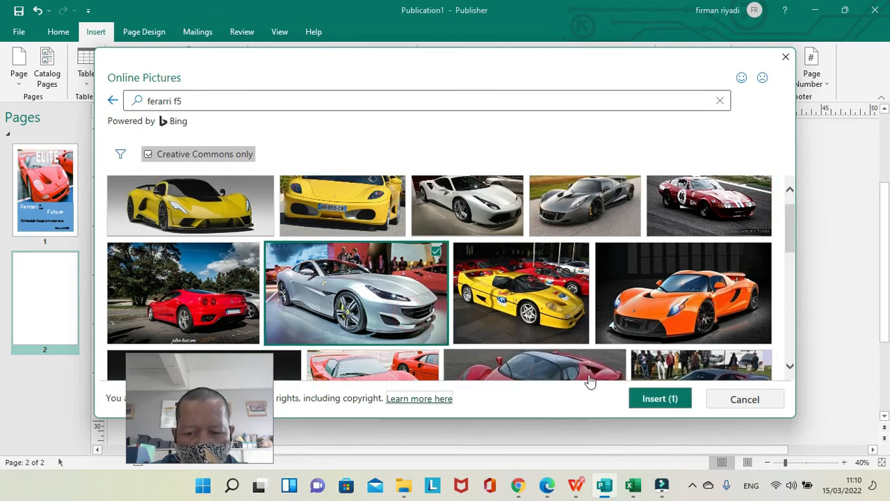
pyautogui.click(491, 233)
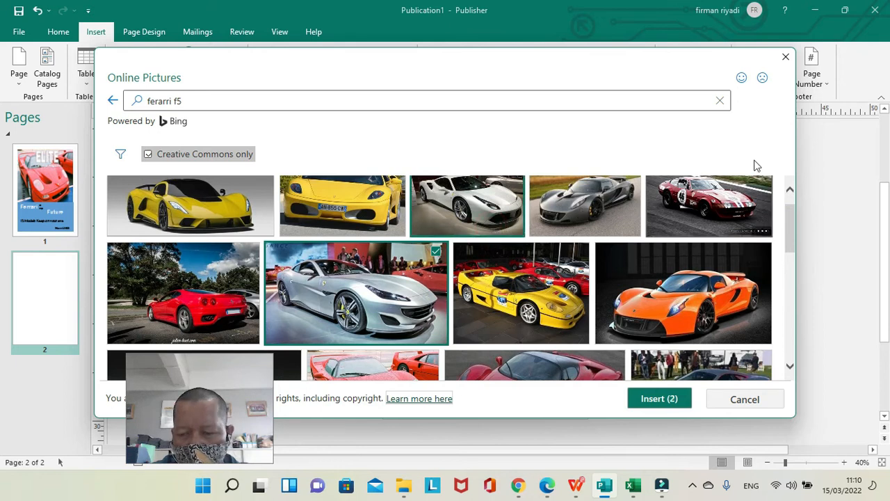
pyautogui.click(369, 333)
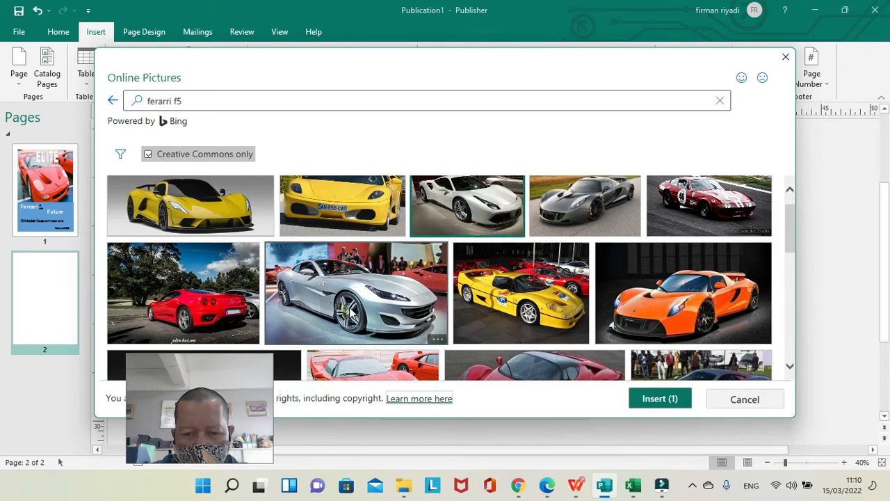
pyautogui.click(789, 187)
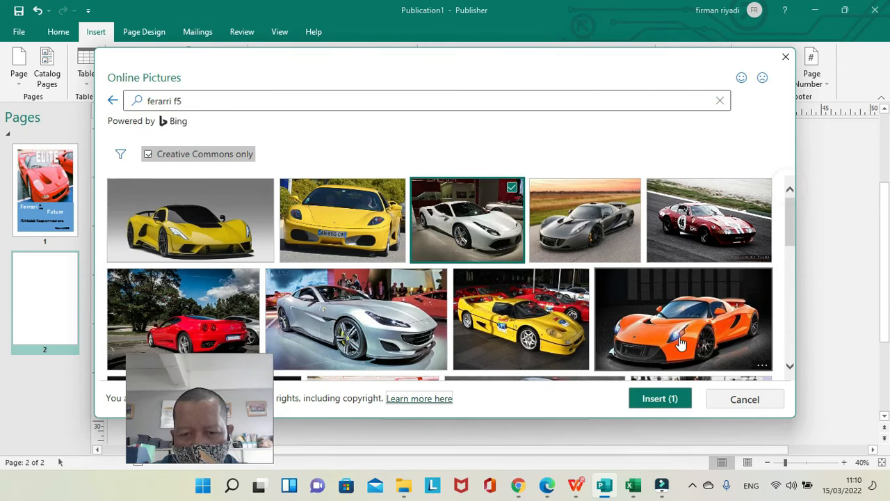
pyautogui.click(661, 400)
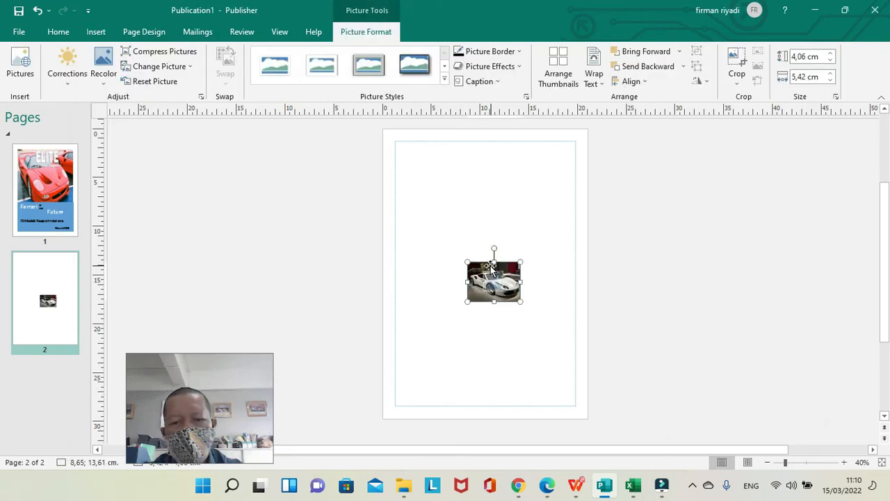
# Enlarge the car picture to about 18.7 × 14 cm so it spans the page between the side margins.
pyautogui.moveTo(462, 261); pyautogui.dragTo(413, 207)
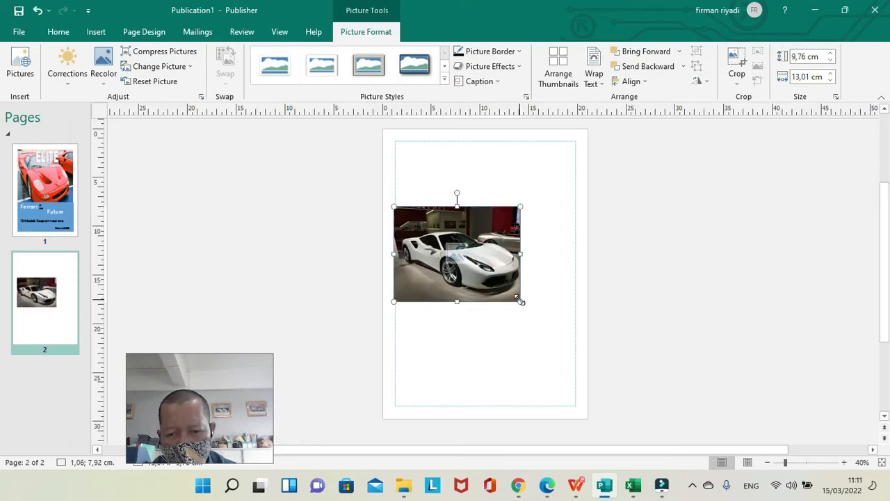
pyautogui.moveTo(520, 301); pyautogui.dragTo(576, 333)
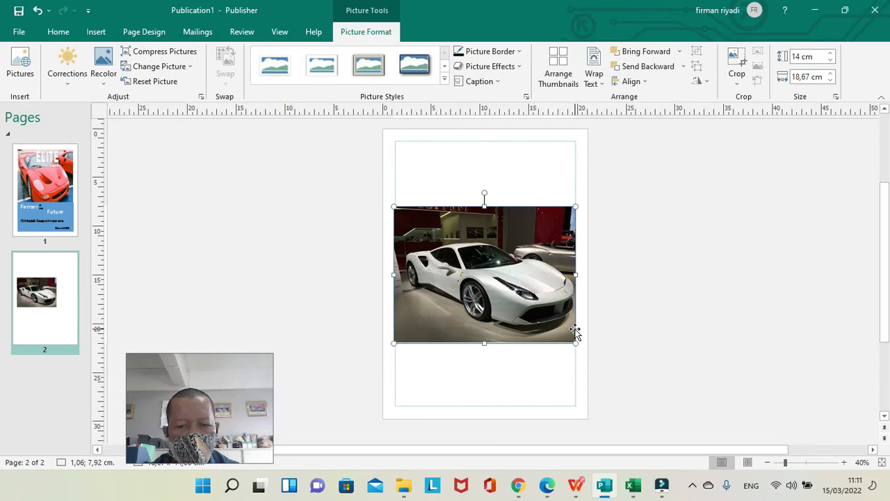
pyautogui.click(688, 306)
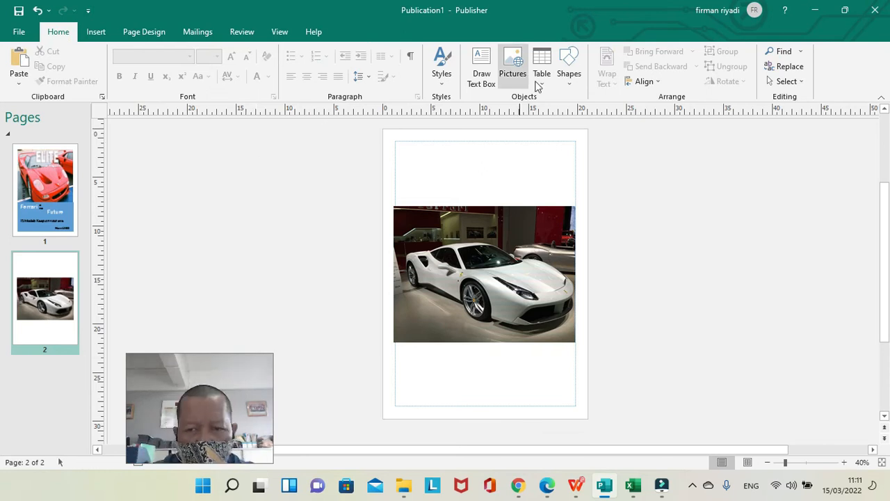
# Draw a rectangle about 18.3 × 6.7 cm between the top margin and the car picture.
pyautogui.click(570, 80)
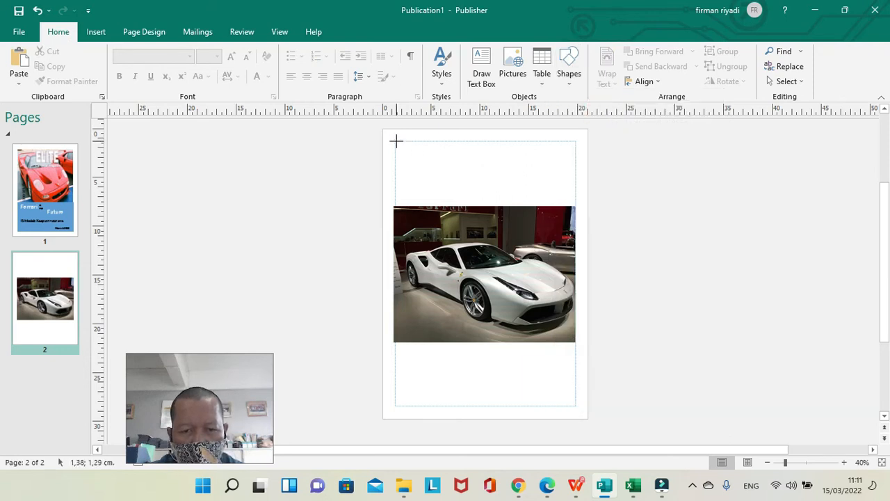
pyautogui.moveTo(396, 141); pyautogui.dragTo(575, 204)
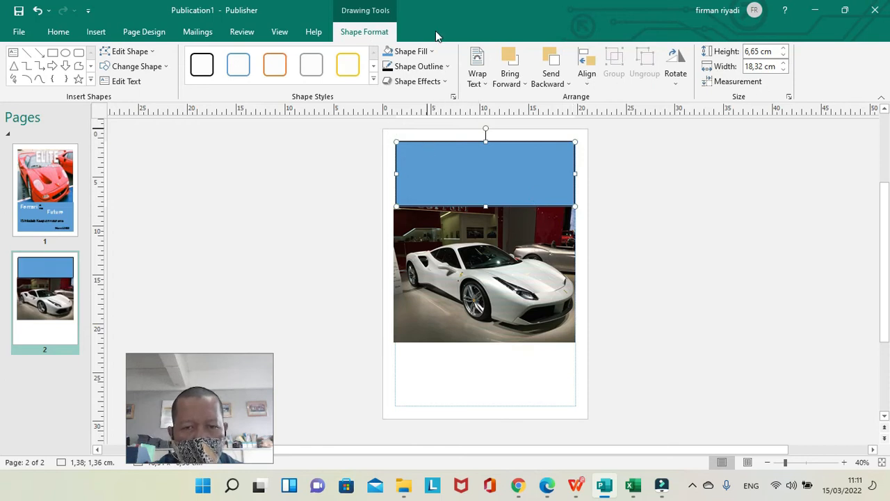
# Fill the rectangle above the car picture with a light gold tint and remove its outline.
pyautogui.click(433, 52)
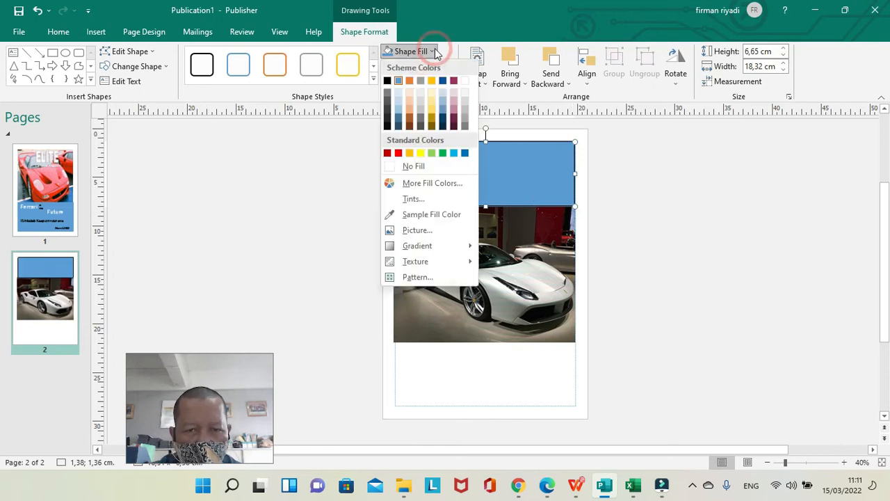
pyautogui.click(434, 100)
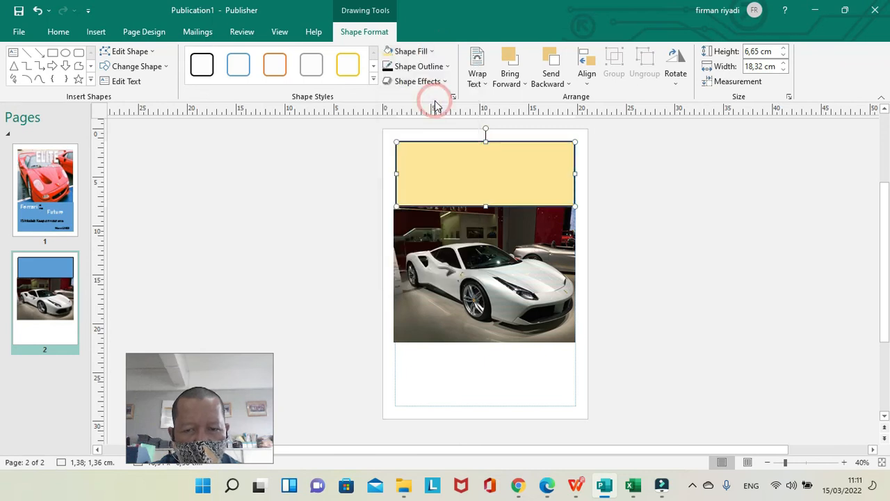
pyautogui.click(448, 67)
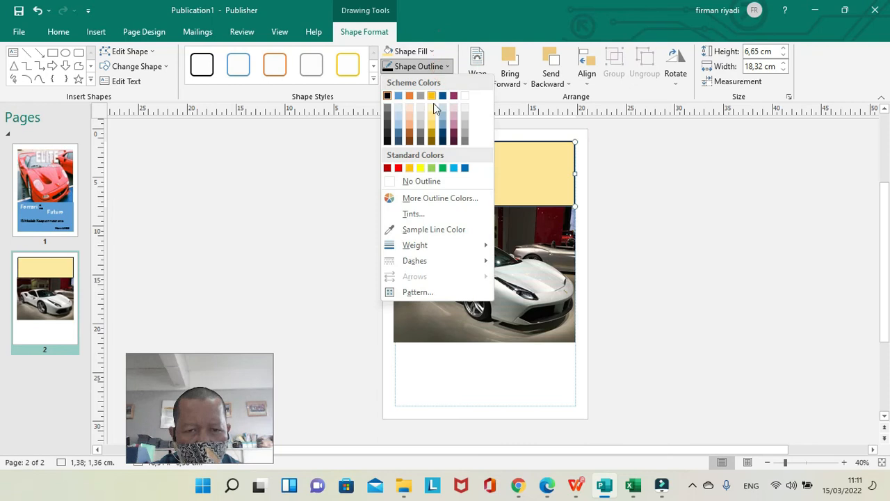
pyautogui.click(432, 182)
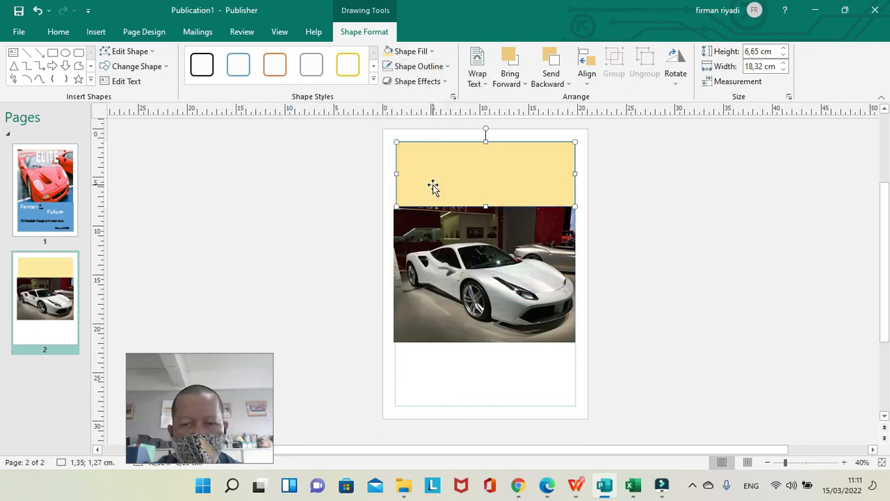
pyautogui.click(349, 178)
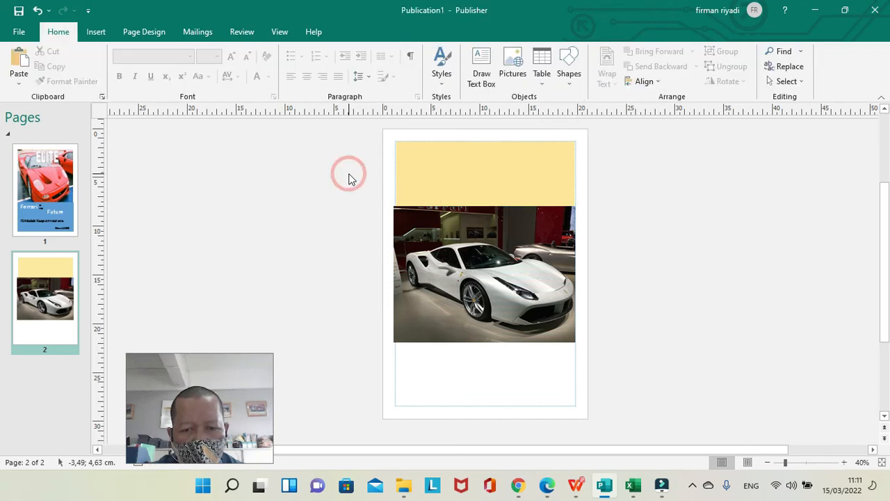
# Draw a second rectangle about 18.4 × 6.6 cm from the car picture's lower edge down to the bottom margin.
pyautogui.click(573, 83)
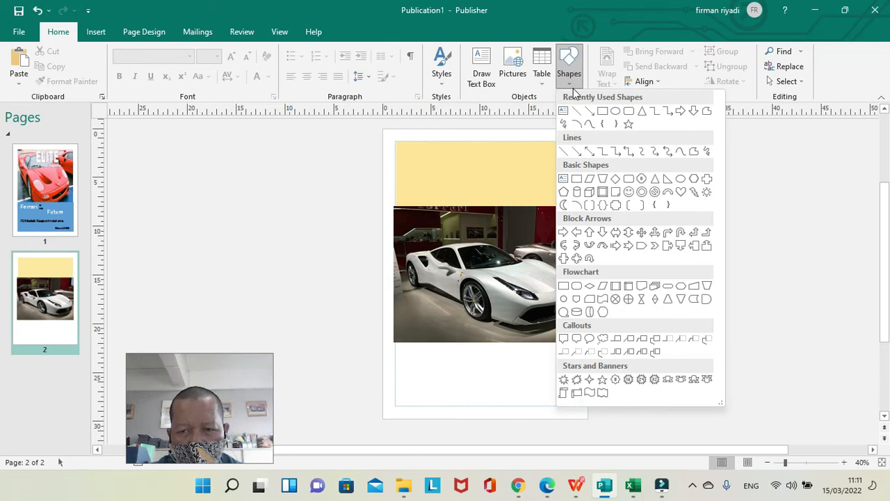
pyautogui.click(606, 114)
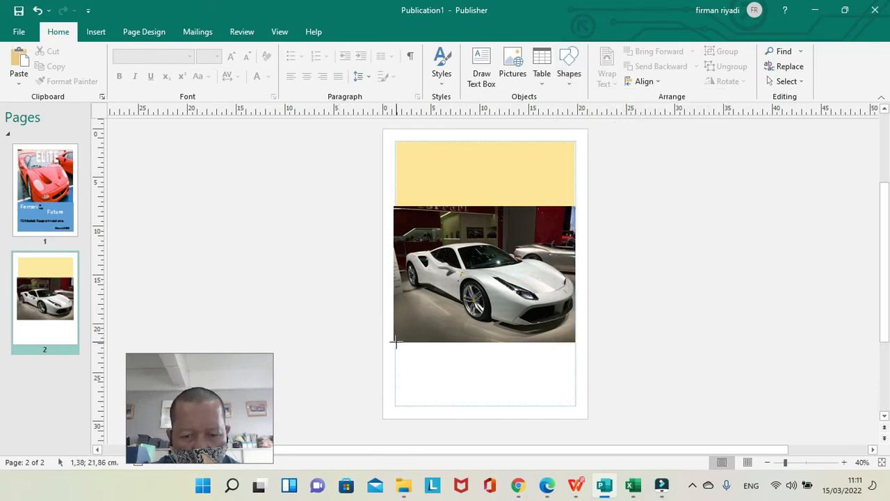
pyautogui.moveTo(396, 345)
pyautogui.mouseDown()
pyautogui.moveTo(499, 394)
pyautogui.moveTo(575, 406)
pyautogui.mouseUp()
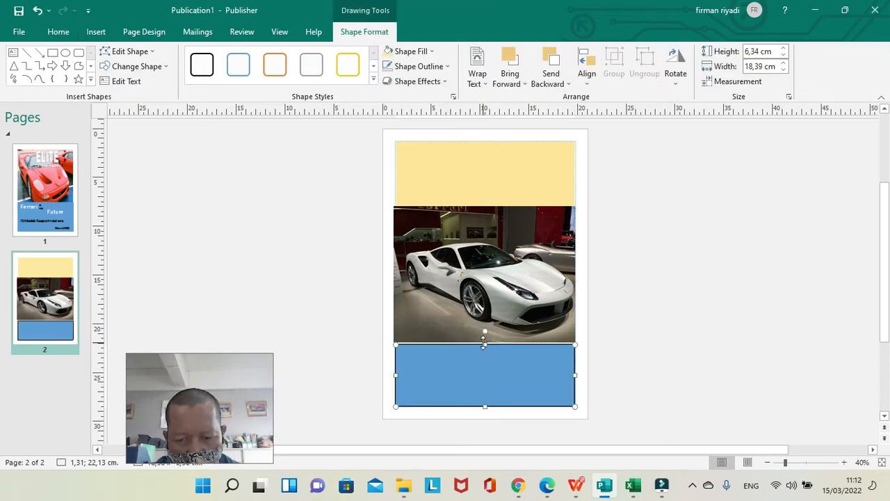
pyautogui.moveTo(485, 340); pyautogui.dragTo(484, 338)
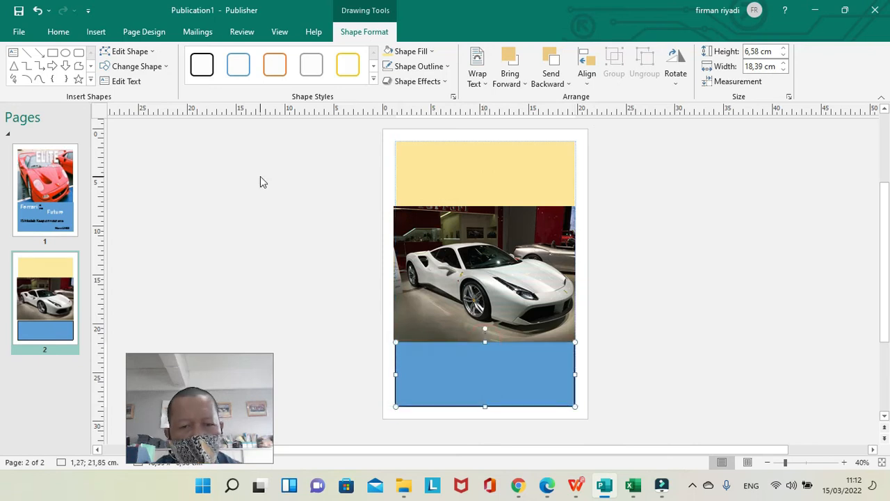
# Give the lower rectangle the same light gold fill as the upper one and no outline.
pyautogui.click(432, 51)
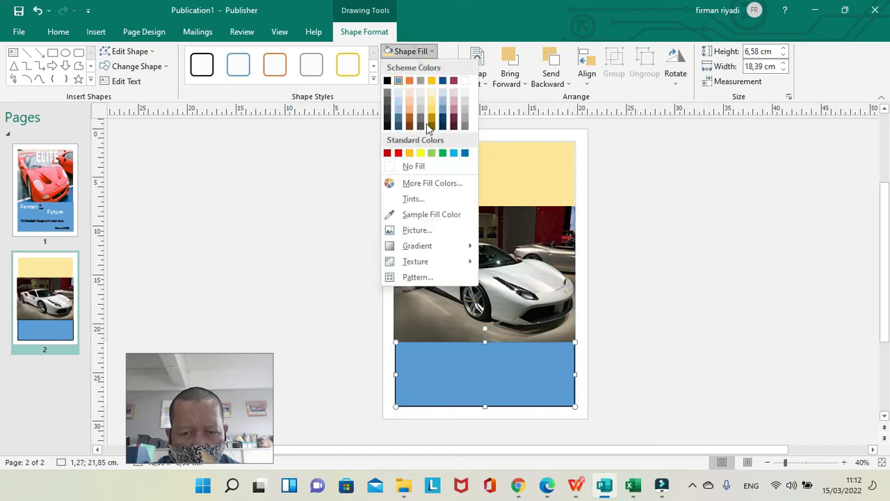
pyautogui.click(433, 105)
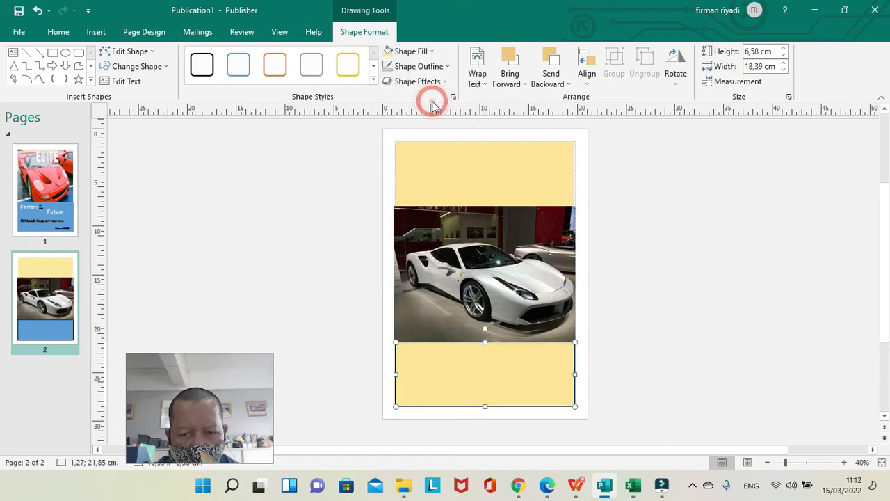
pyautogui.click(448, 67)
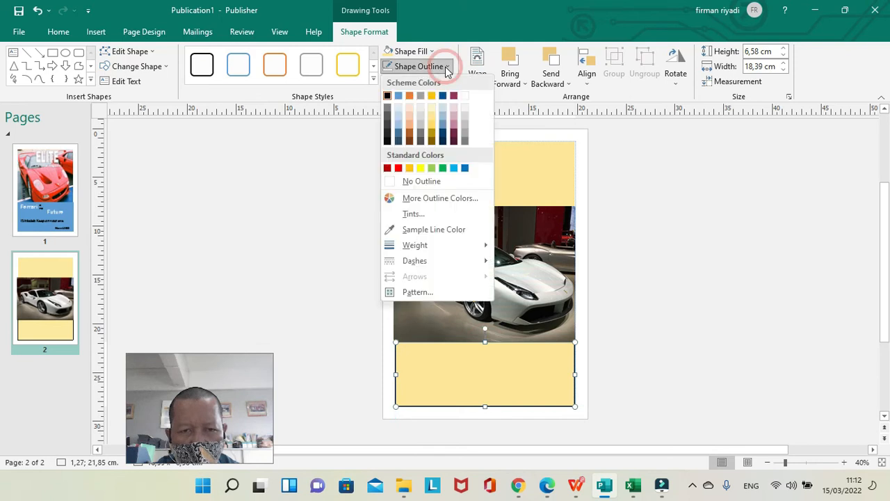
pyautogui.click(457, 179)
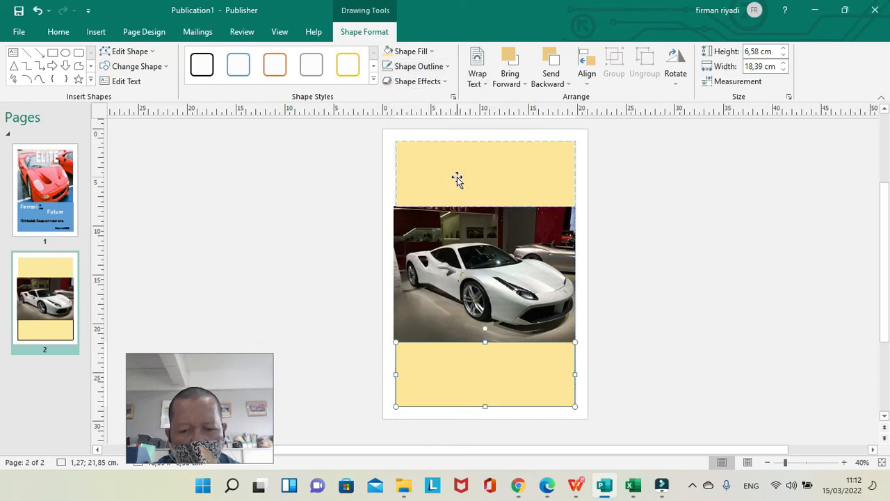
# Adjust the car picture's left and right edges to line up with the gold rectangles and page margins.
pyautogui.click(496, 272)
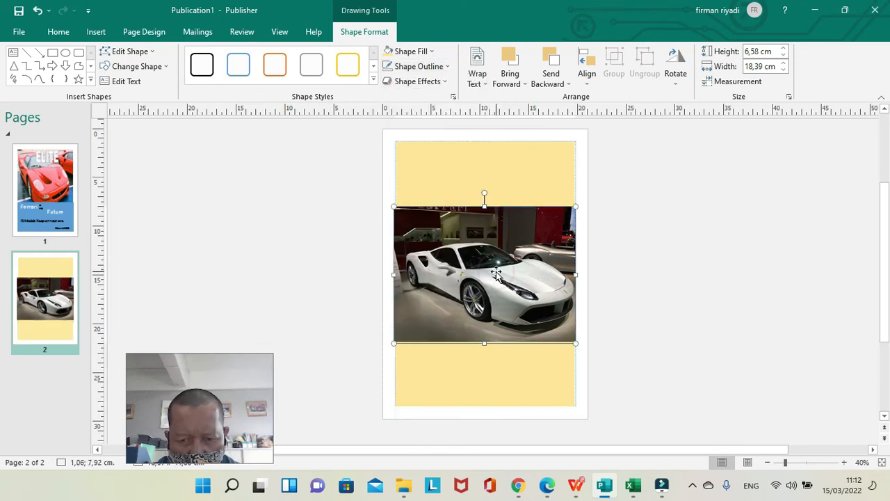
pyautogui.moveTo(394, 275); pyautogui.dragTo(395, 275)
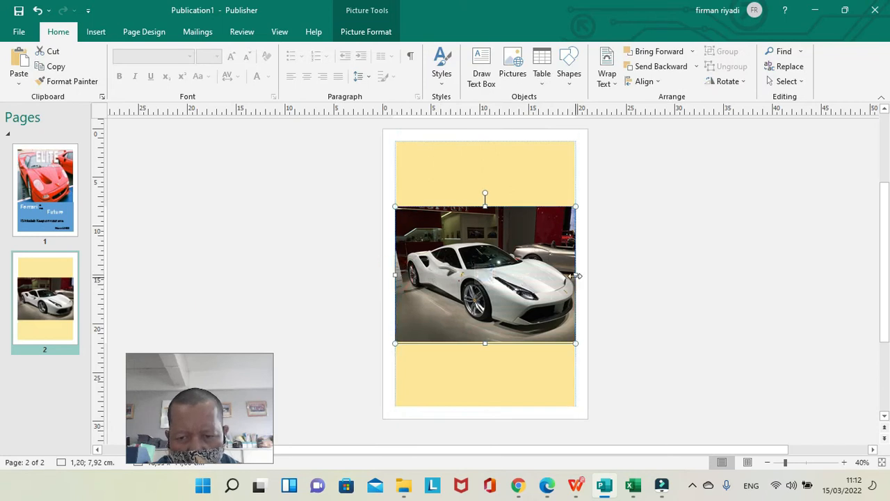
pyautogui.moveTo(577, 278); pyautogui.dragTo(576, 277)
pyautogui.click(537, 189)
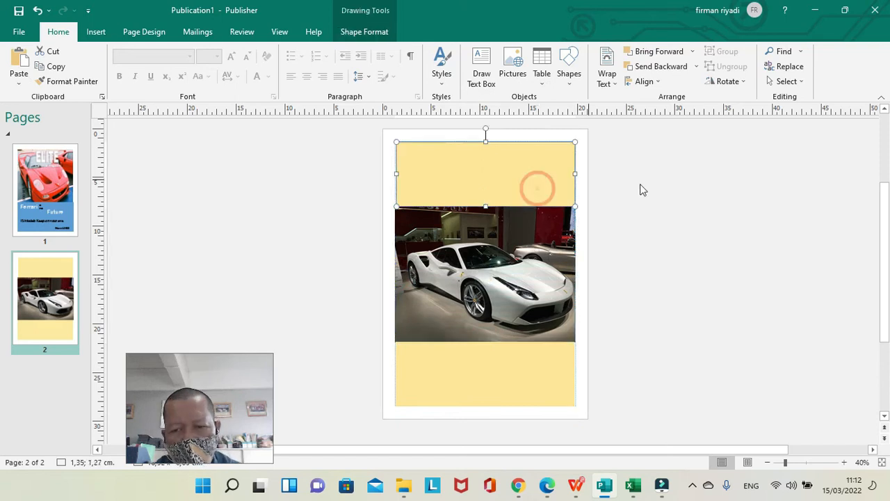
# Adjust the upper gold rectangle's right edge slightly to line up with the page margin.
pyautogui.click(651, 188)
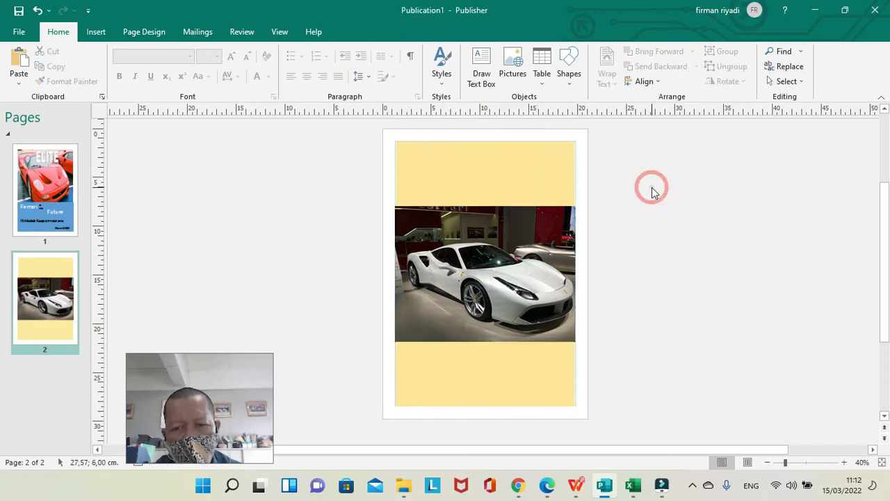
pyautogui.click(560, 177)
pyautogui.moveTo(576, 175); pyautogui.dragTo(576, 175)
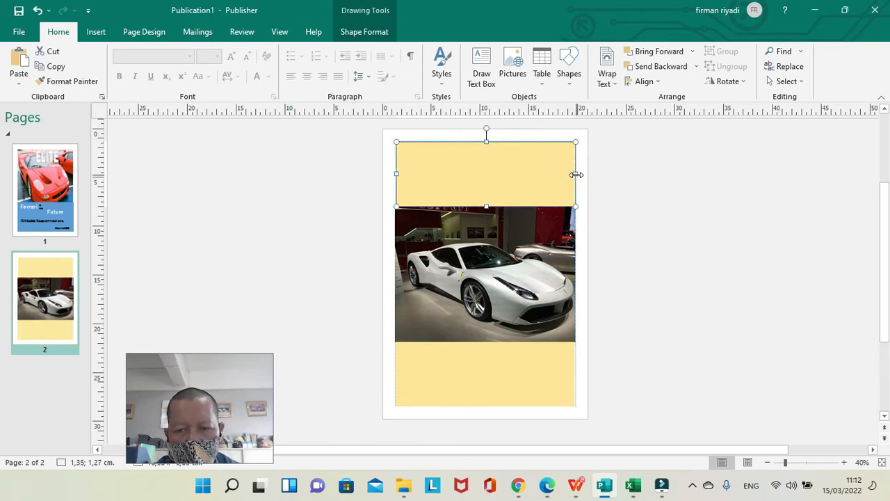
pyautogui.click(625, 188)
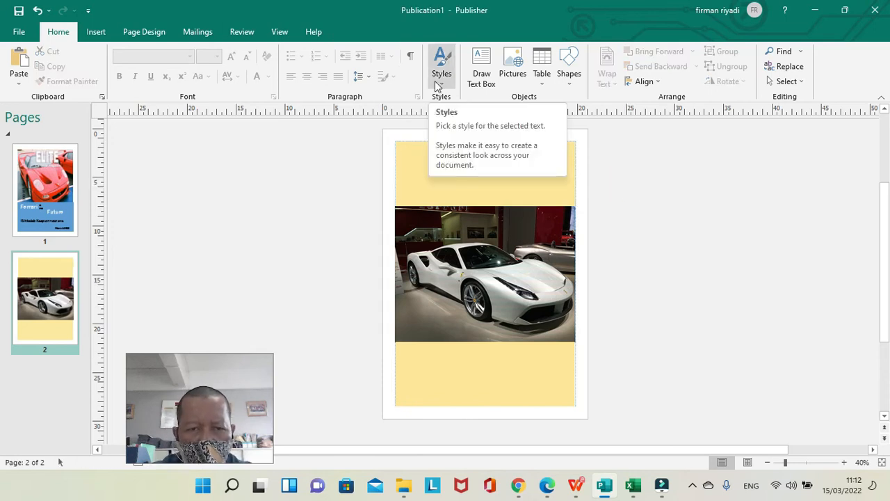
# Insert a WordArt title in the first plain style, with the text ELITE.
pyautogui.click(96, 36)
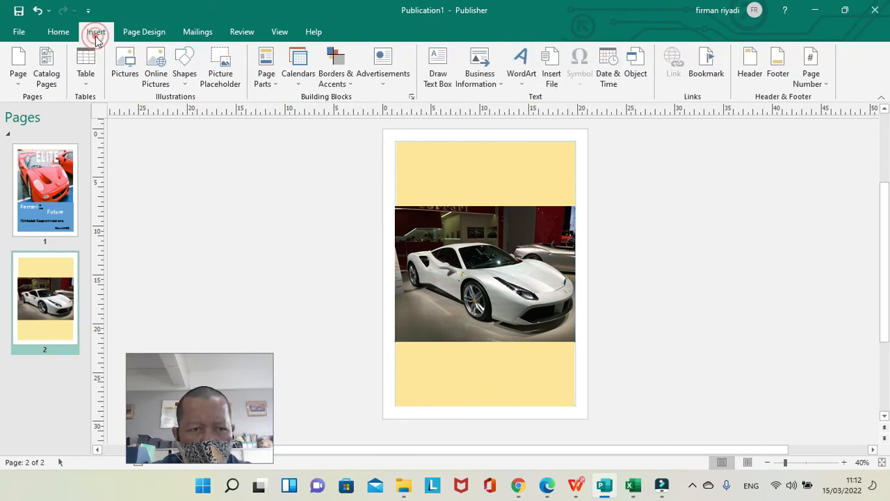
pyautogui.click(529, 70)
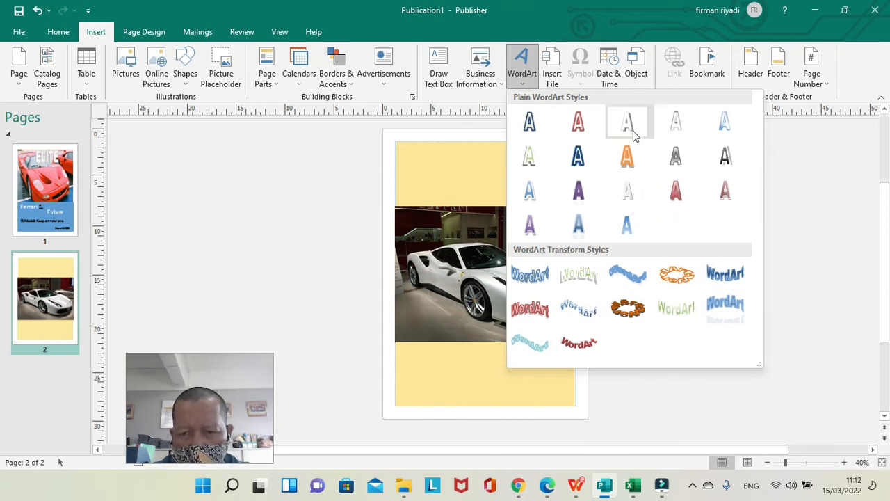
pyautogui.click(528, 130)
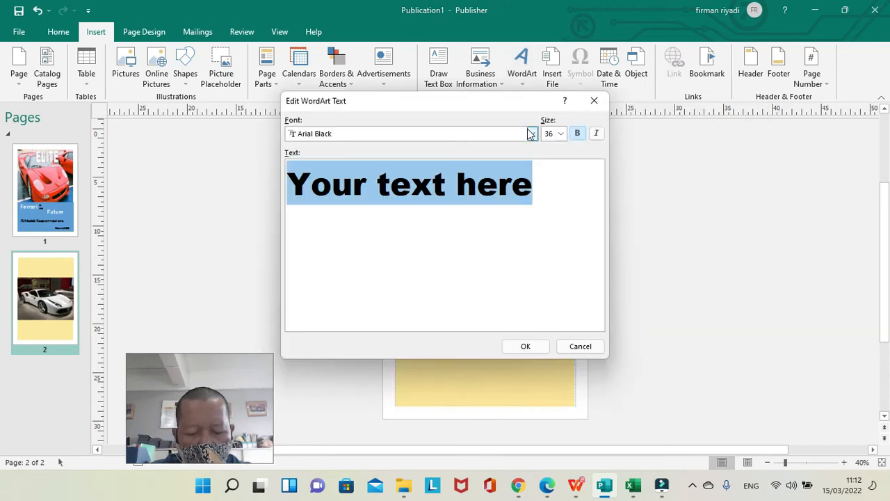
pyautogui.write('ELIT')
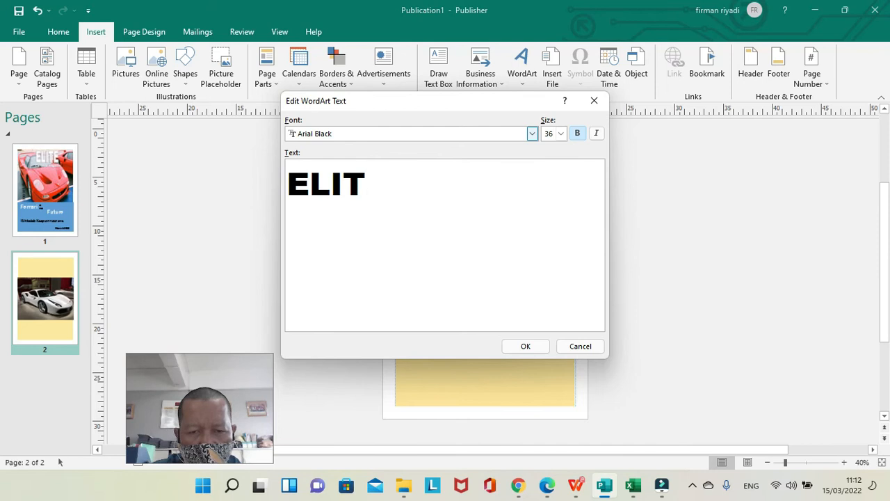
pyautogui.write('E')
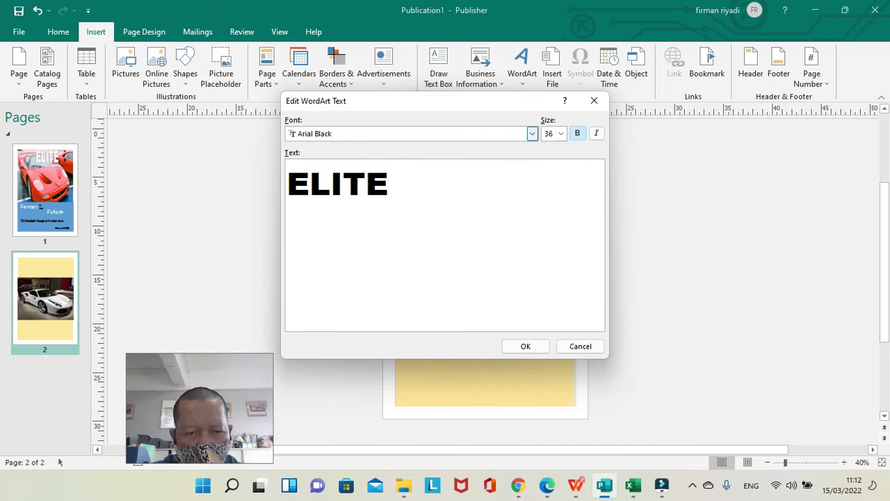
# Set the ELITE WordArt's font to Bahnschrift, trying Yu Gothic UI Semibold first, and place the title on the page.
pyautogui.click(532, 135)
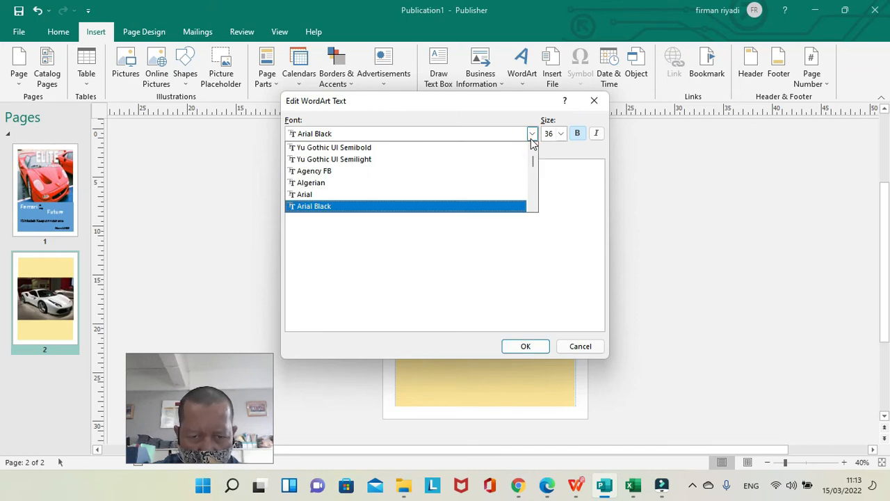
pyautogui.click(502, 149)
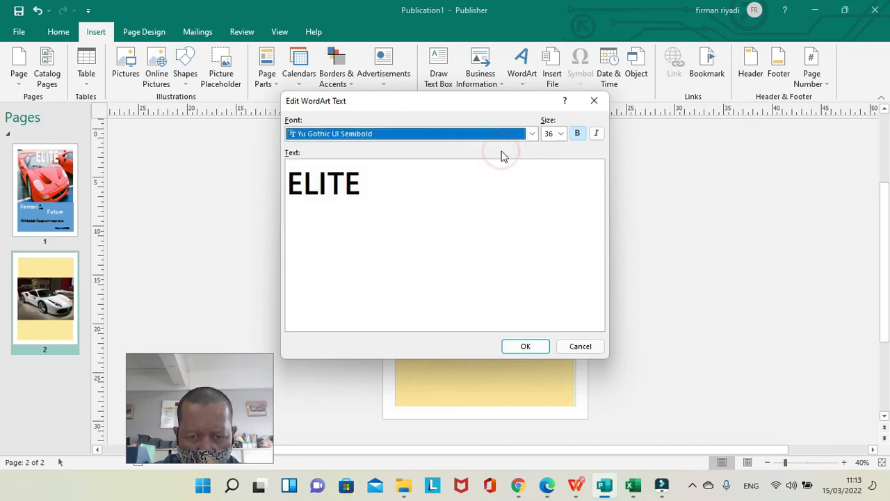
pyautogui.click(532, 134)
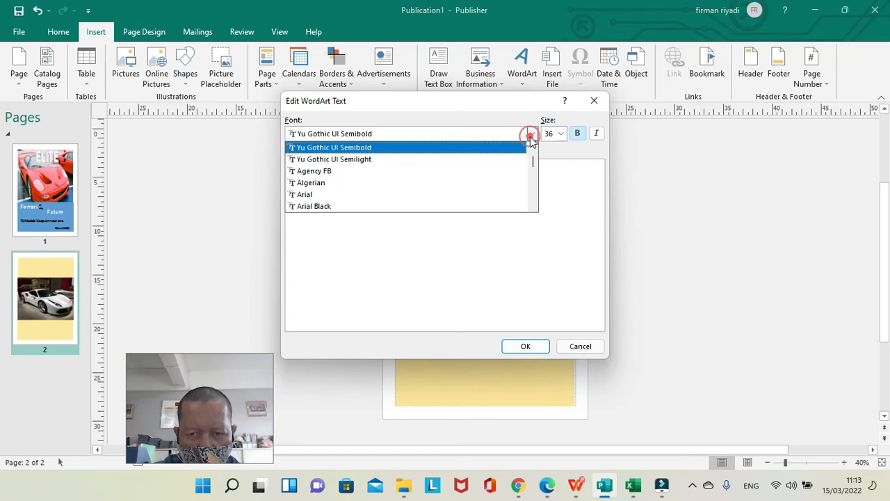
pyautogui.click(536, 186)
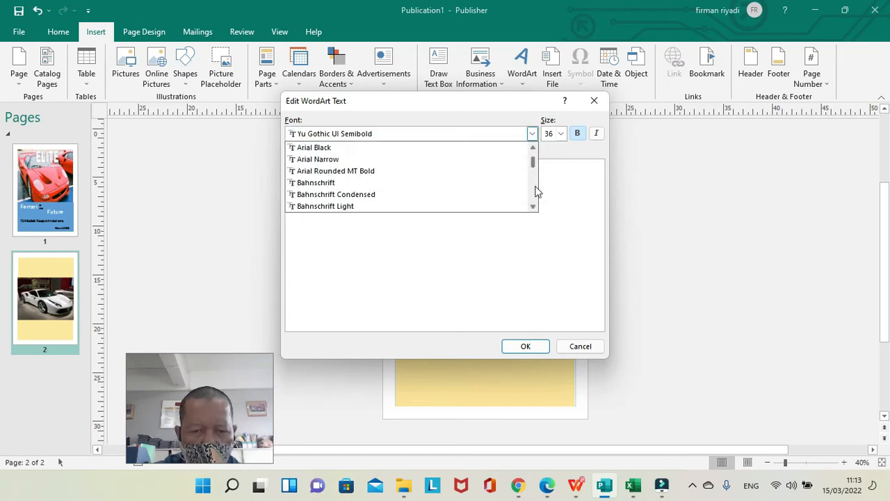
pyautogui.click(487, 183)
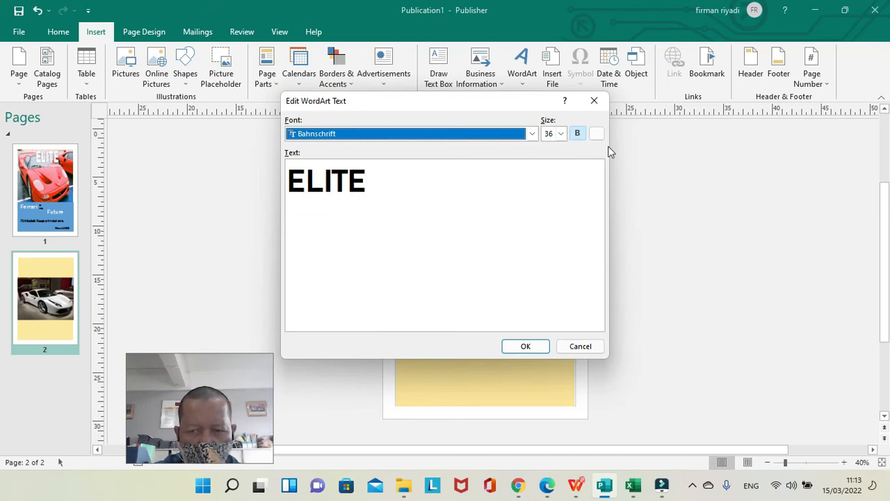
pyautogui.click(526, 346)
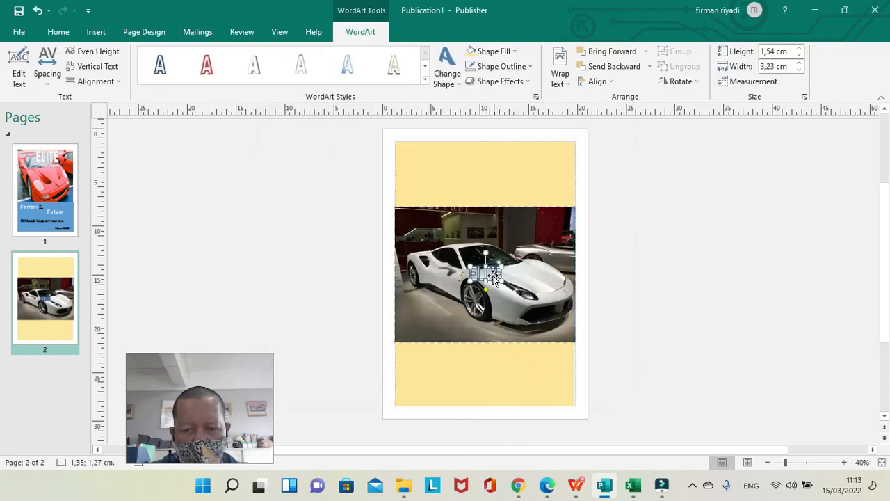
# Move the ELITE title into the upper gold rectangle and enlarge it to about 11.65 × 3.71 cm.
pyautogui.moveTo(492, 277); pyautogui.dragTo(544, 189)
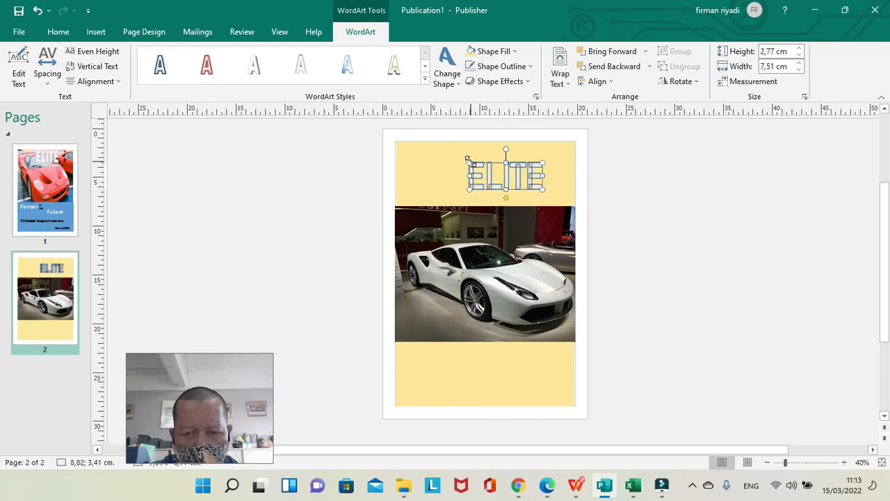
pyautogui.moveTo(469, 163); pyautogui.dragTo(428, 152)
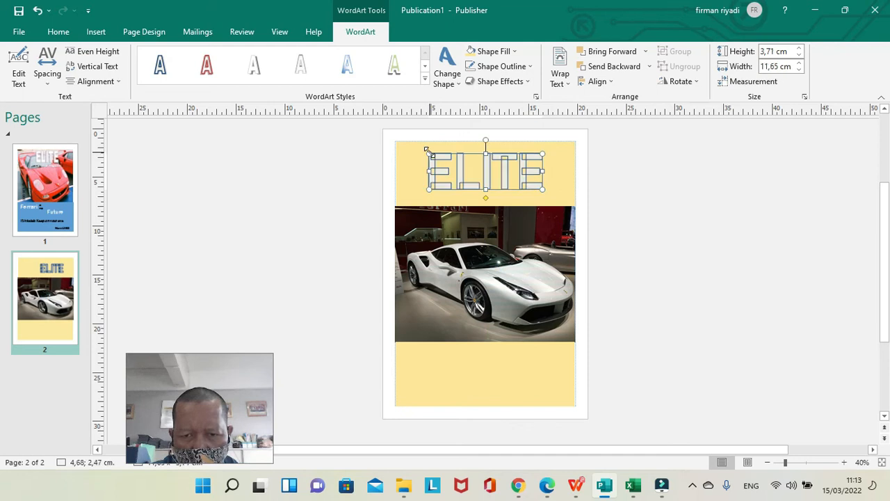
pyautogui.click(493, 163)
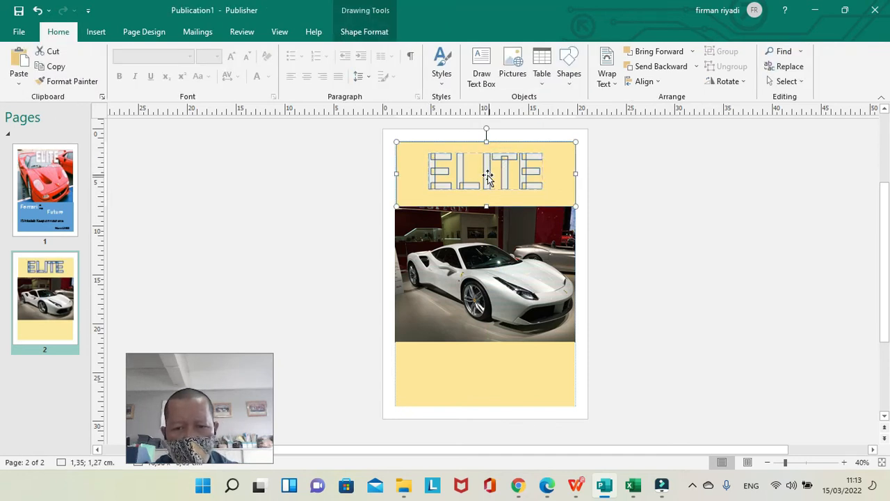
# Try the white and blue plain WordArt styles on the ELITE title and settle on the green one.
pyautogui.click(488, 175)
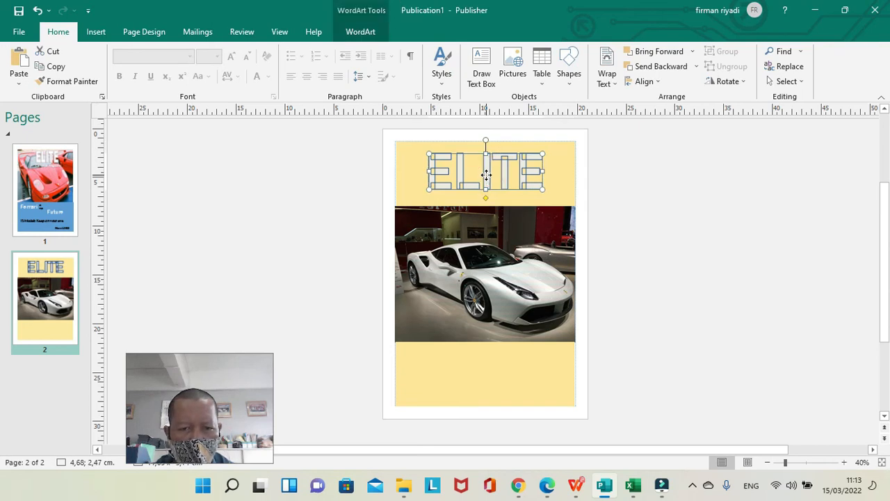
pyautogui.doubleClick(486, 175)
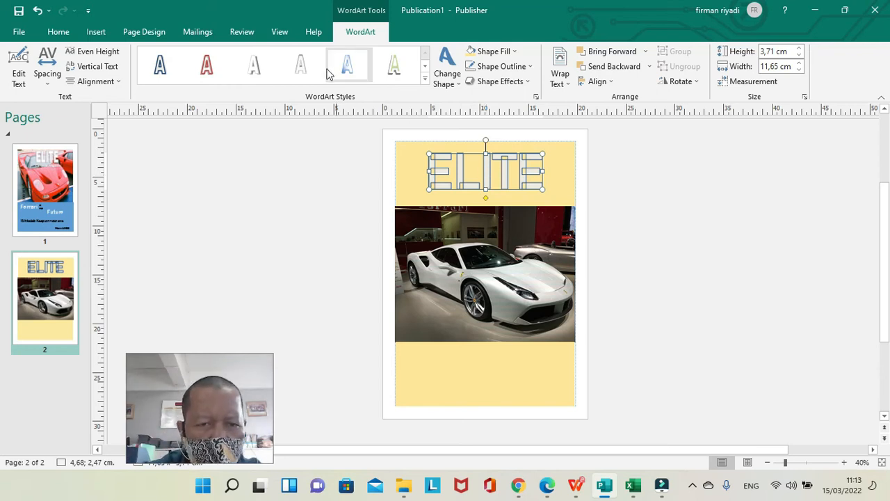
pyautogui.click(314, 68)
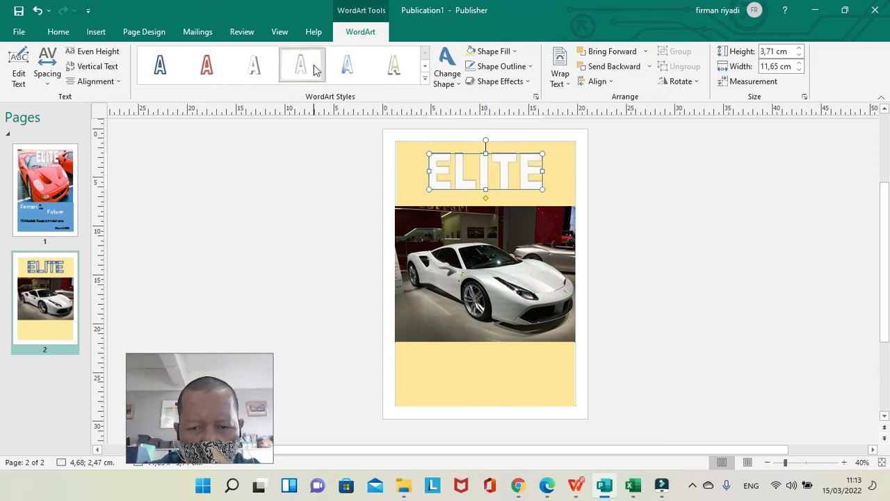
pyautogui.click(348, 70)
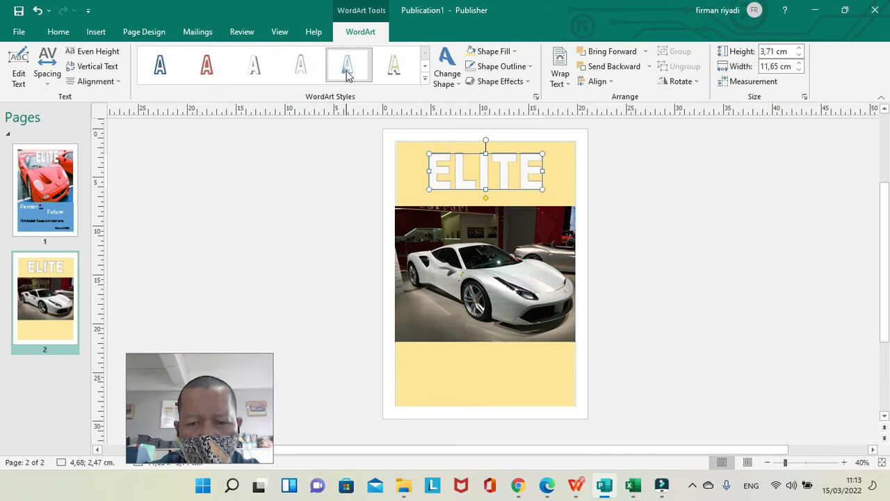
pyautogui.click(388, 65)
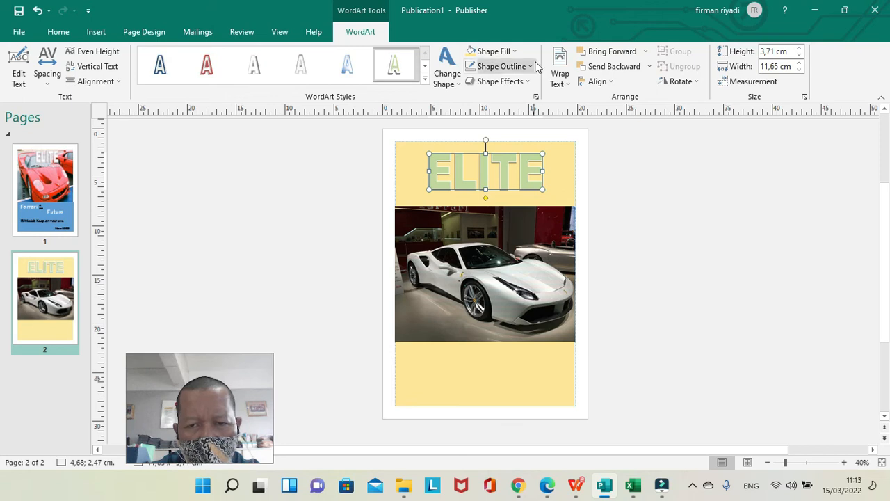
pyautogui.click(456, 85)
pyautogui.click(456, 85)
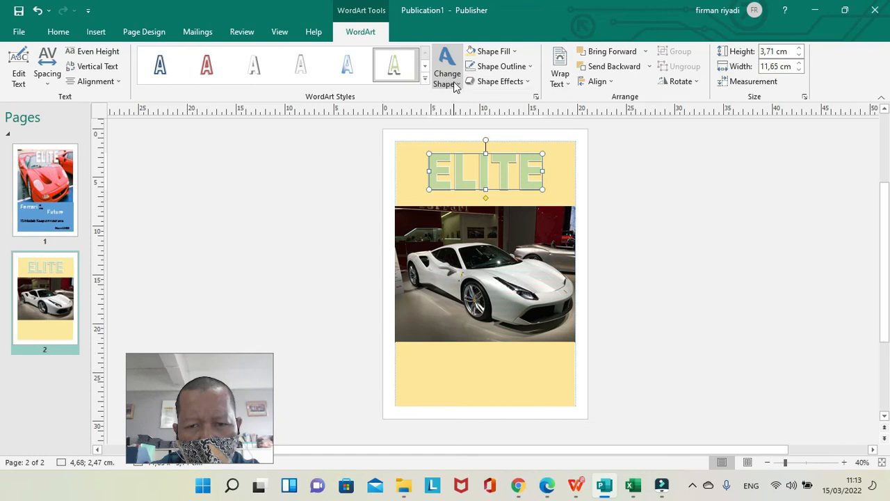
pyautogui.click(455, 85)
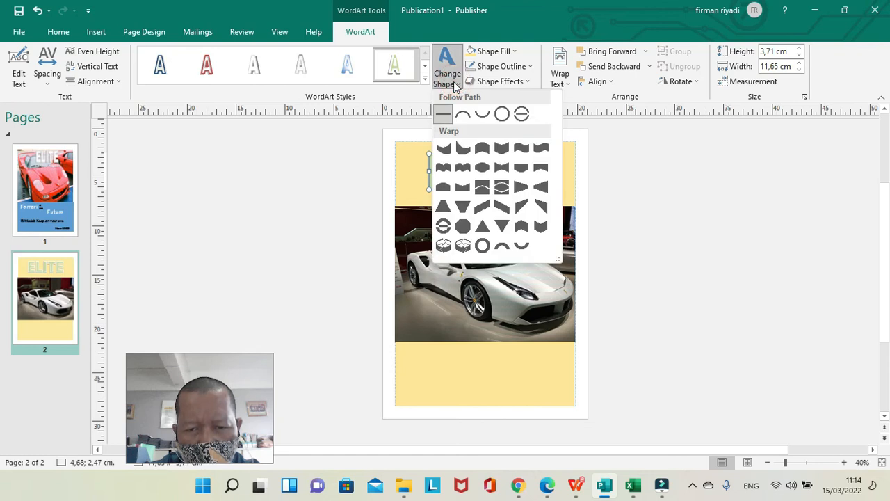
pyautogui.click(456, 85)
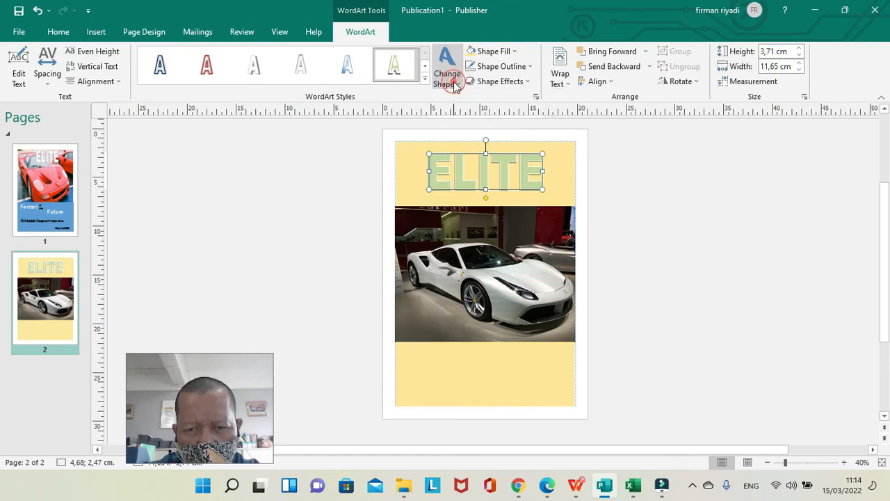
# Compare red and medium blue fills on the ELITE title and settle on standard red.
pyautogui.click(517, 55)
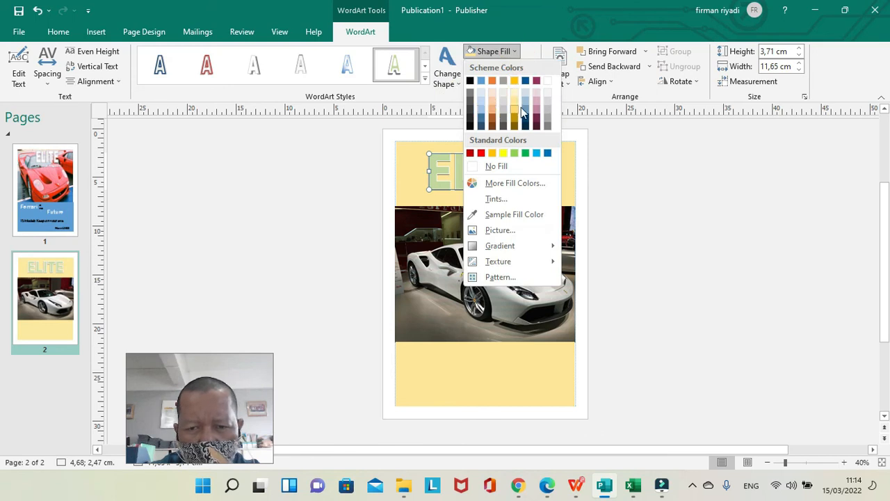
pyautogui.click(482, 153)
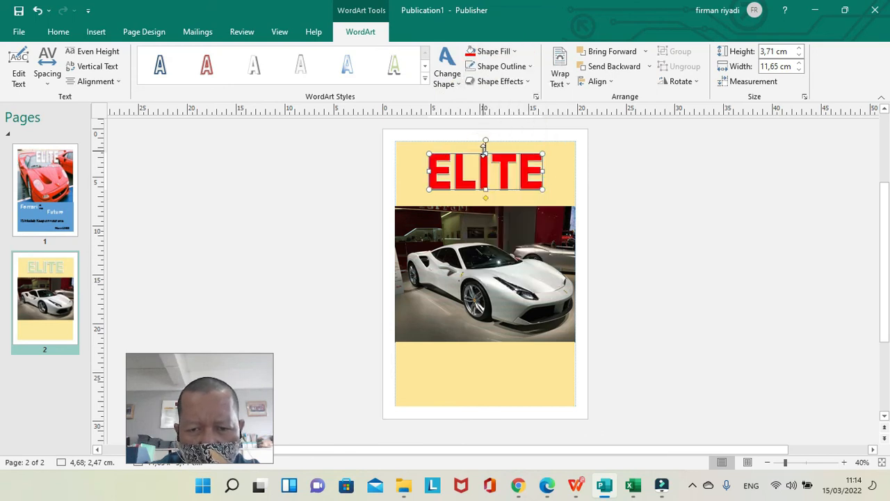
pyautogui.click(517, 51)
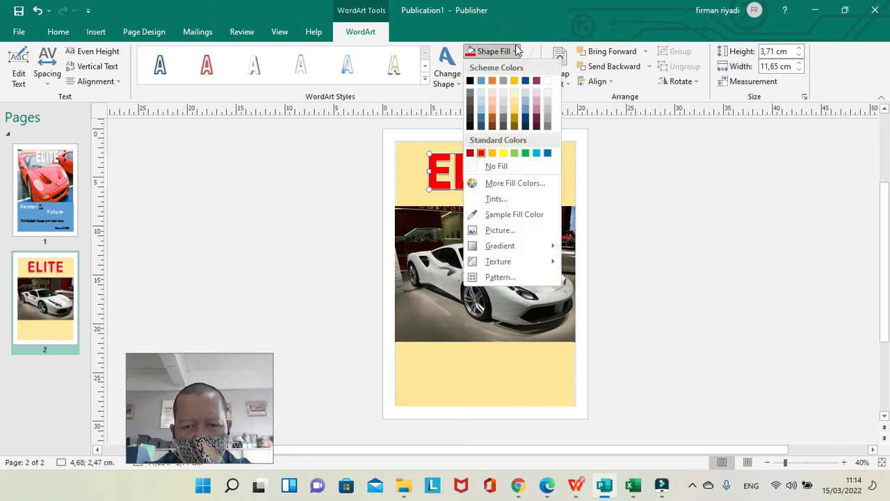
pyautogui.click(528, 113)
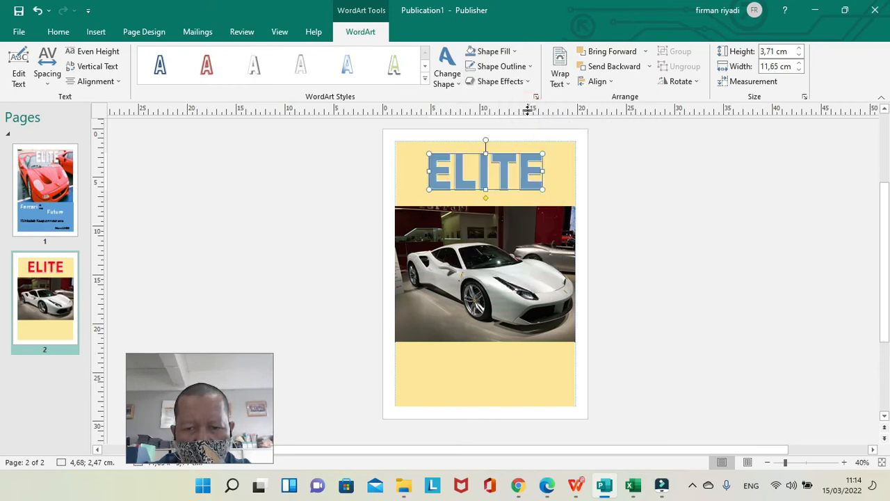
pyautogui.click(514, 51)
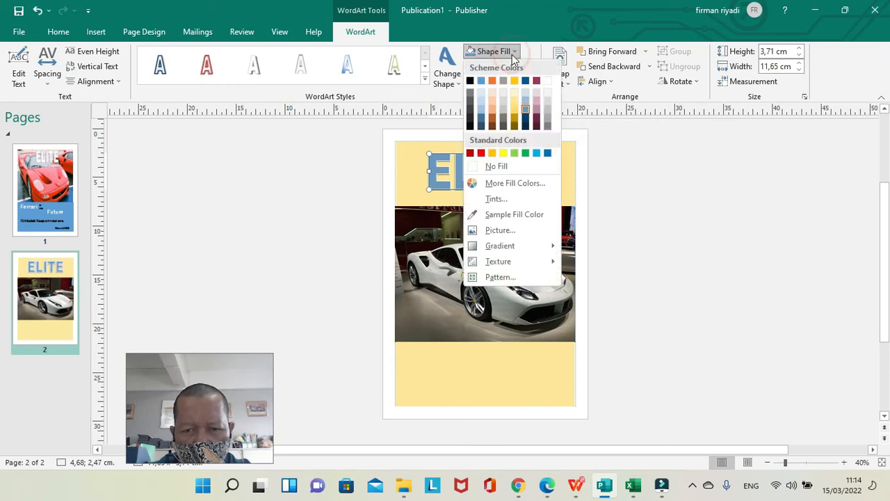
pyautogui.click(482, 154)
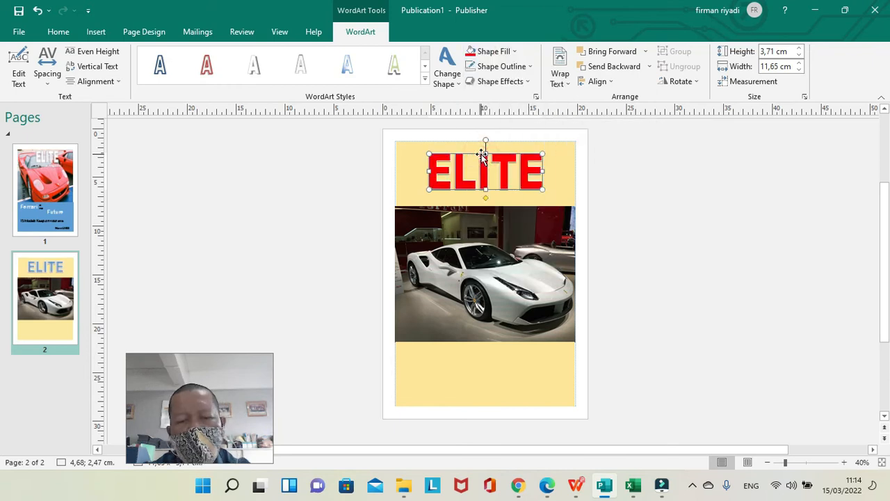
pyautogui.click(339, 179)
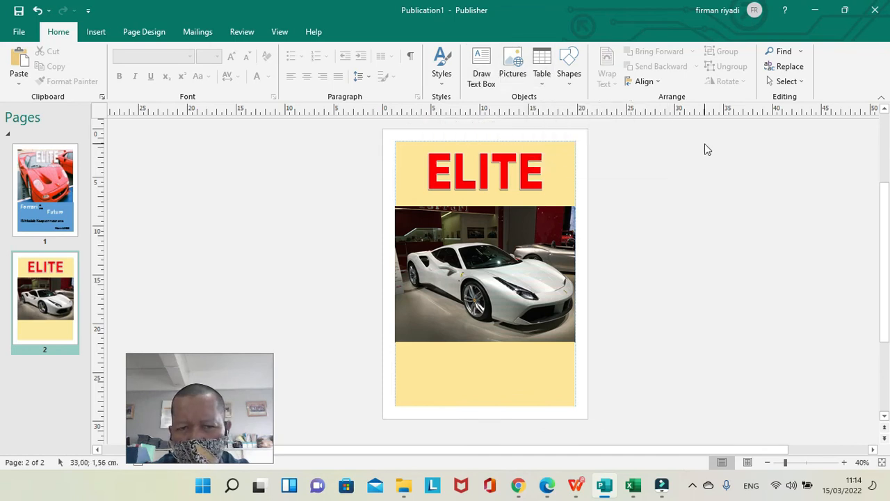
# Draw a wide text box just below the ELITE title, along the upper gold rectangle's lower edge.
pyautogui.click(92, 31)
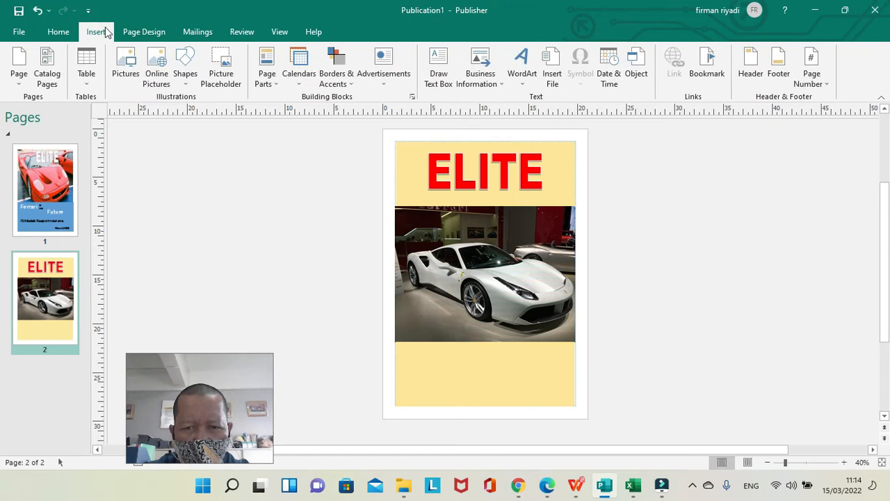
pyautogui.click(439, 91)
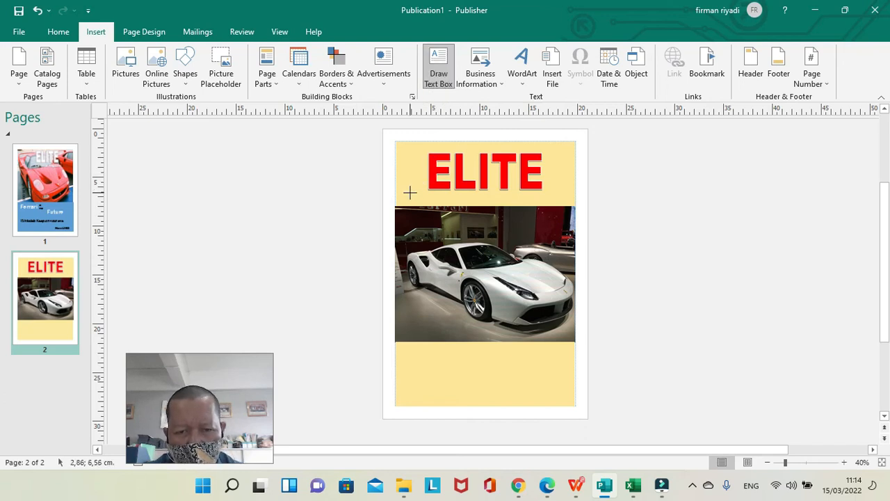
pyautogui.moveTo(409, 190)
pyautogui.mouseDown()
pyautogui.moveTo(557, 194)
pyautogui.moveTo(578, 198)
pyautogui.moveTo(570, 205)
pyautogui.mouseUp()
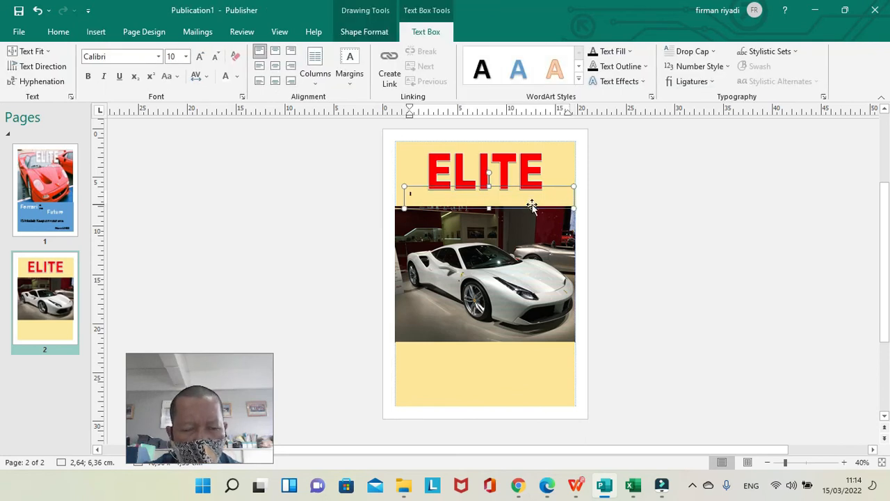
# Set the new text box's font size to 20 and enter "Guide Car Magazine" in it.
pyautogui.click(186, 56)
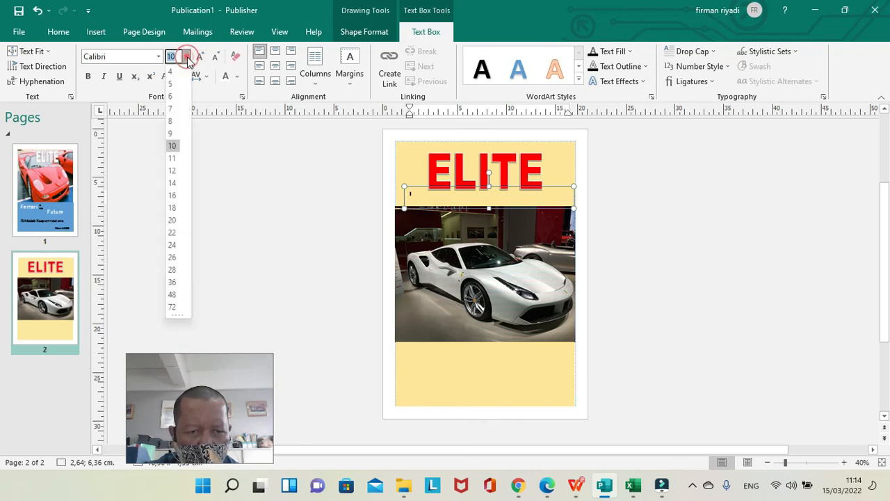
pyautogui.click(176, 221)
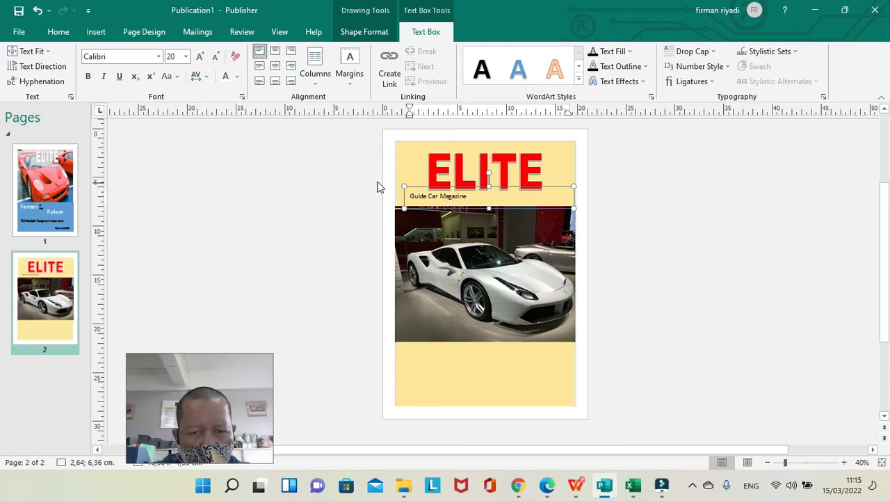
pyautogui.click(422, 187)
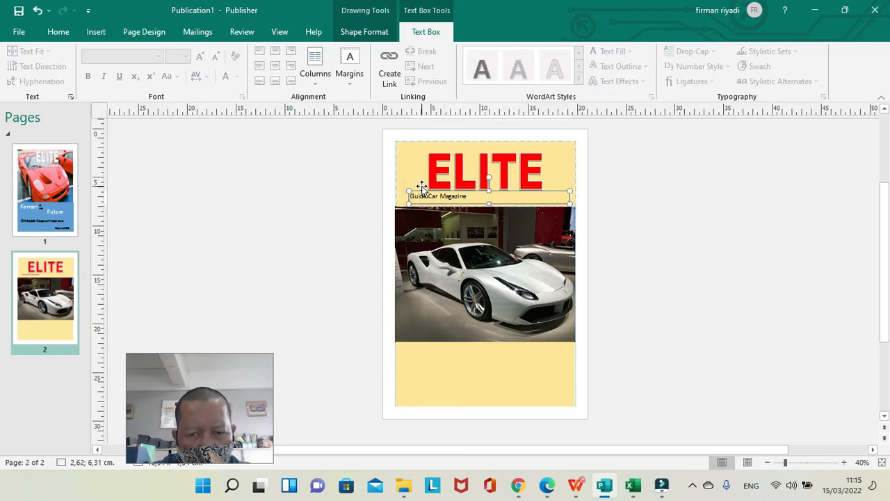
pyautogui.click(492, 200)
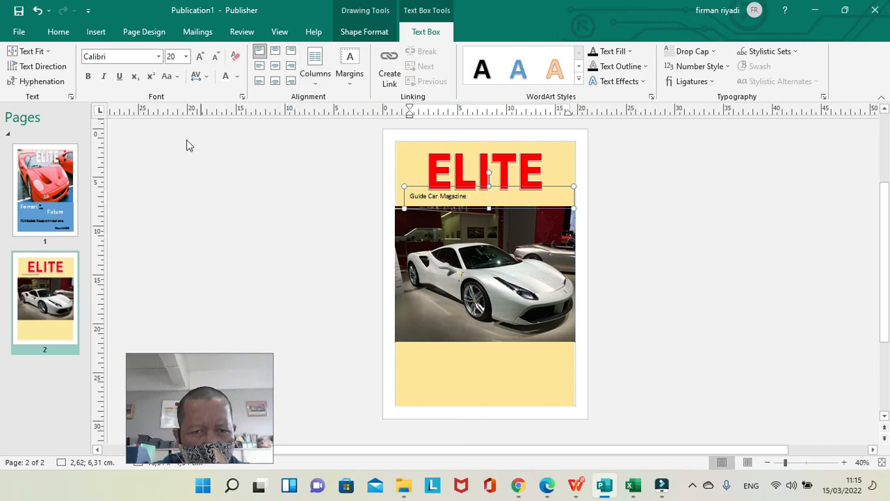
pyautogui.click(189, 203)
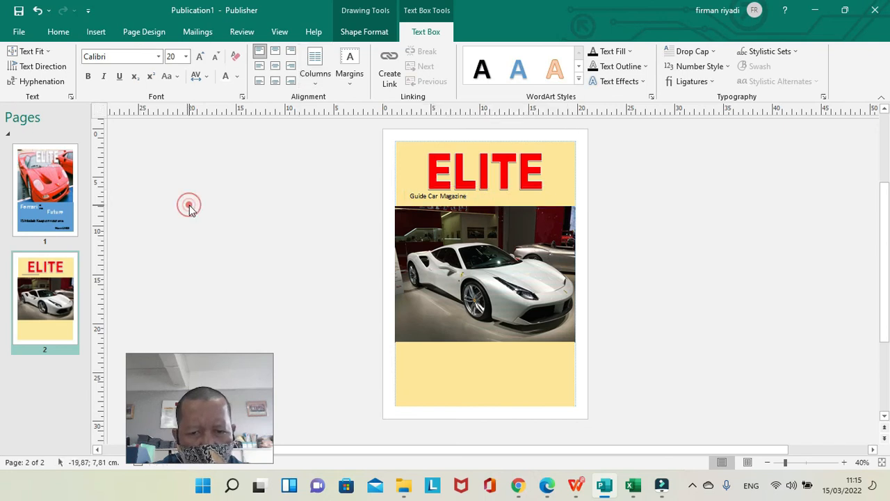
# Enlarge the "Guide Car Magazine" text to font size 36 and centre it horizontally and vertically in its text box.
pyautogui.click(416, 188)
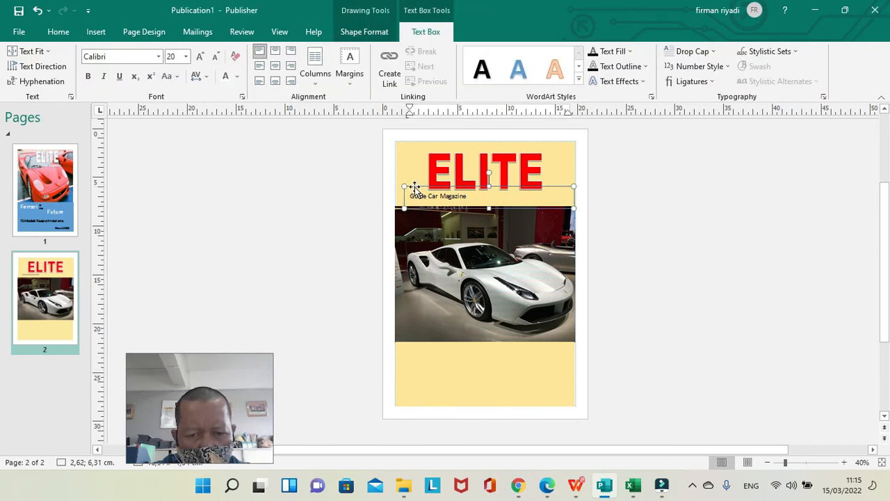
pyautogui.click(415, 187)
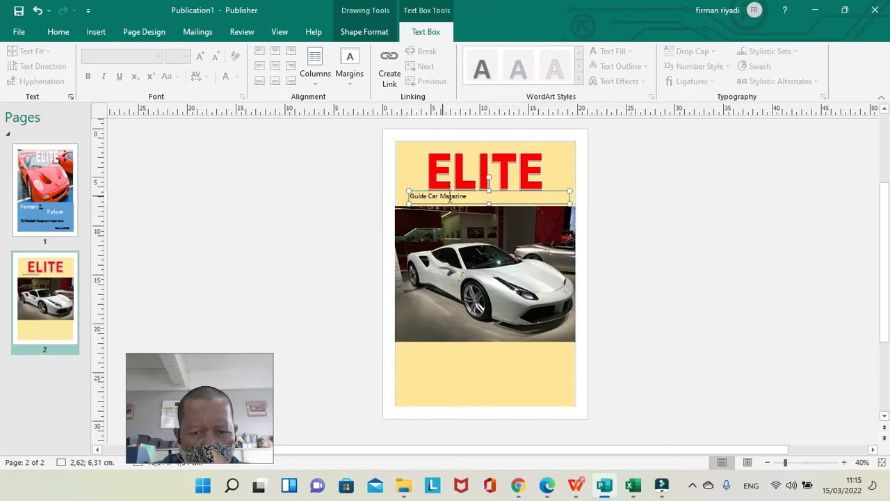
pyautogui.click(474, 196)
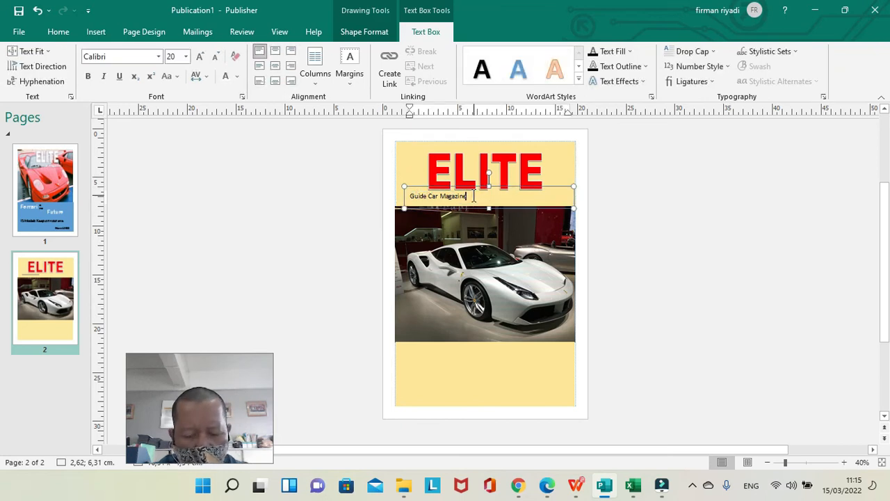
pyautogui.hotkey('shift', 'Left')
pyautogui.hotkey('shift', 'Left')
pyautogui.hotkey('shift', 'Left')
pyautogui.hotkey('shift', 'Left')
pyautogui.hotkey('shift', 'Left')
pyautogui.hotkey('shift', 'Left')
pyautogui.hotkey('shift', 'Left')
pyautogui.hotkey('shift', 'Left')
pyautogui.hotkey('shift', 'Left')
pyautogui.hotkey('shift', 'Left')
pyautogui.hotkey('shift', 'Left')
pyautogui.hotkey('shift', 'Left')
pyautogui.hotkey('shift', 'Left')
pyautogui.hotkey('shift', 'Left')
pyautogui.hotkey('shift', 'Left')
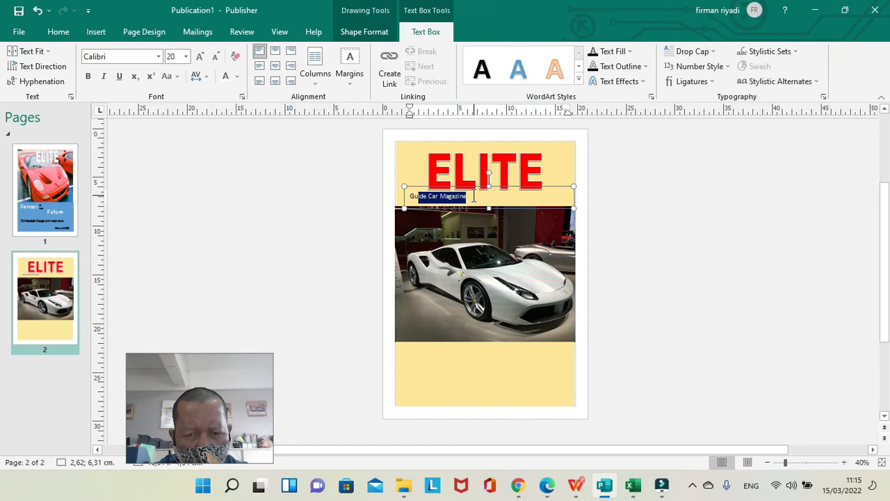
pyautogui.hotkey('shift', 'Left')
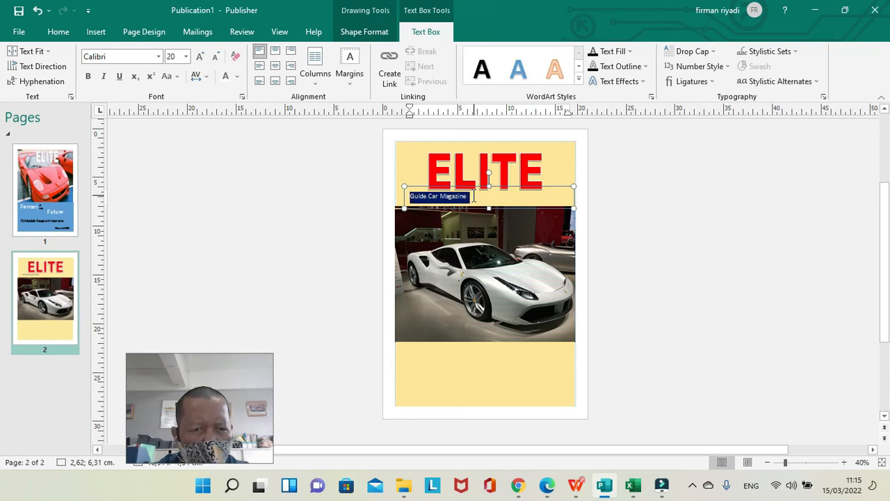
pyautogui.click(187, 57)
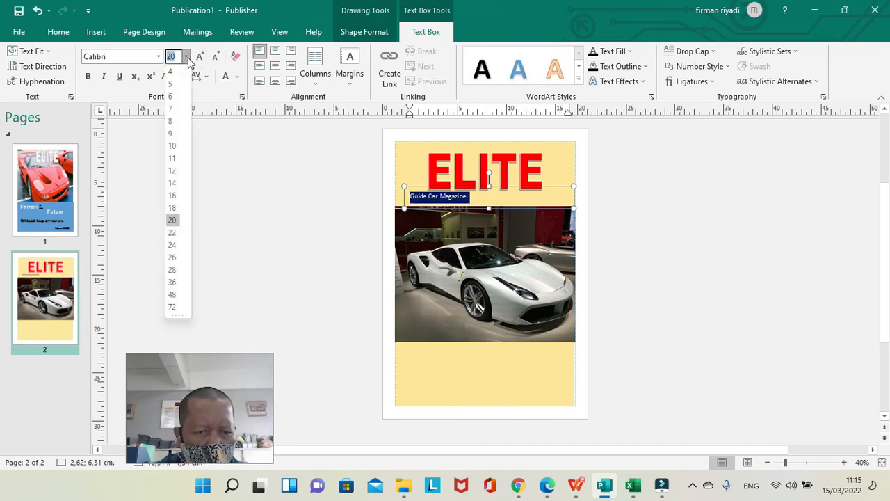
pyautogui.click(177, 280)
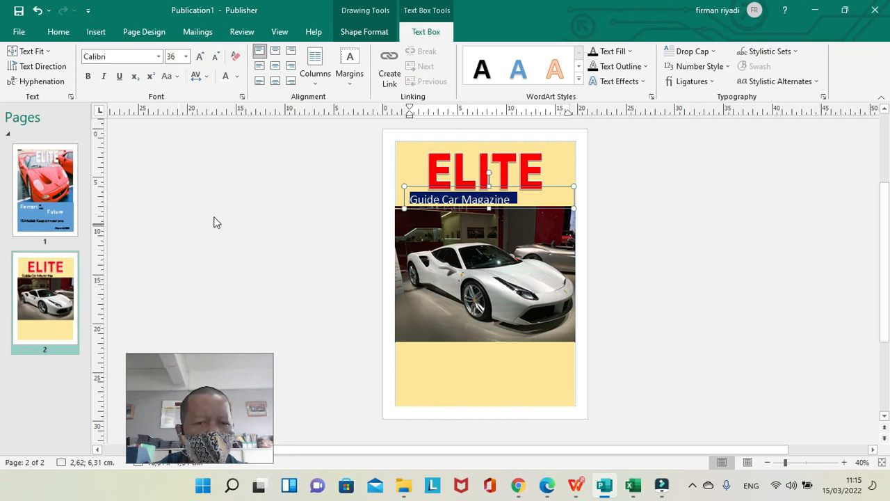
pyautogui.click(276, 67)
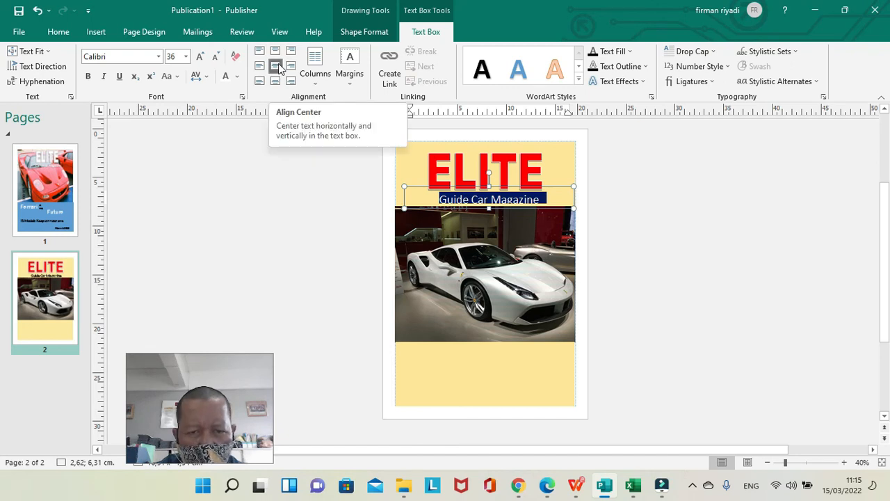
pyautogui.click(294, 192)
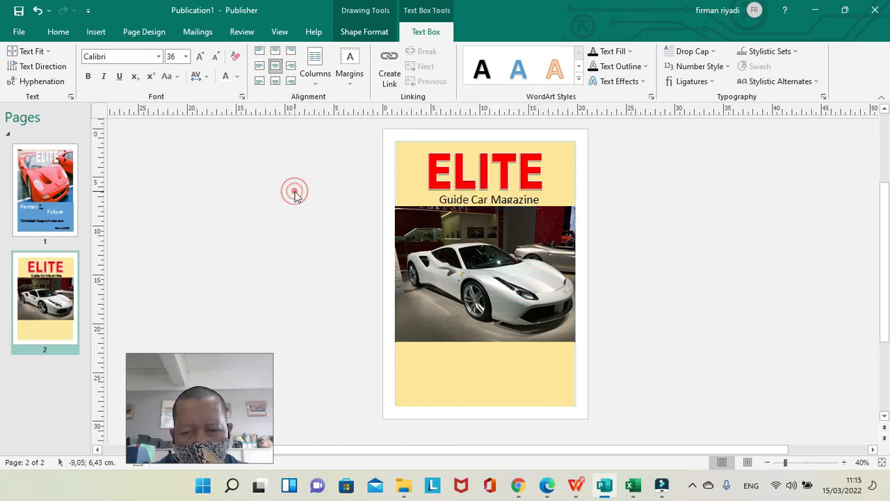
# Nudge the ELITE title slightly upward in the upper gold rectangle, to a vertical position of about 2.20 cm.
pyautogui.click(501, 177)
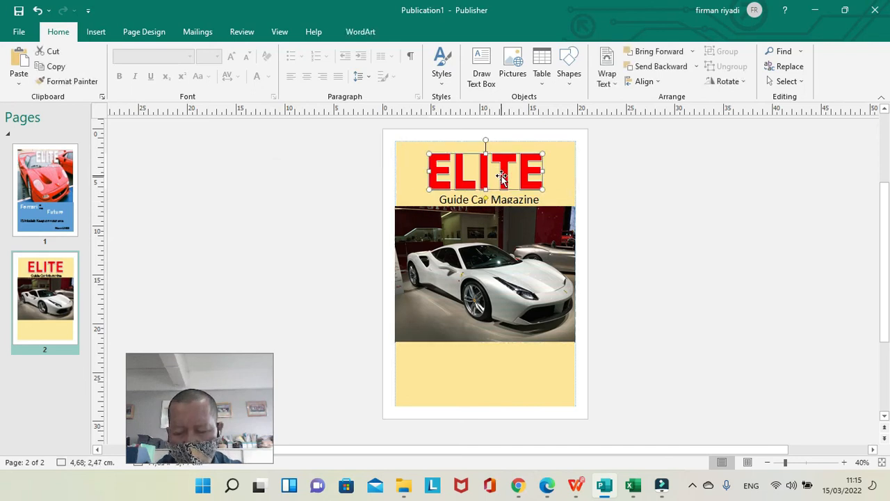
pyautogui.press('Up')
pyautogui.press('Up')
pyautogui.press('Up')
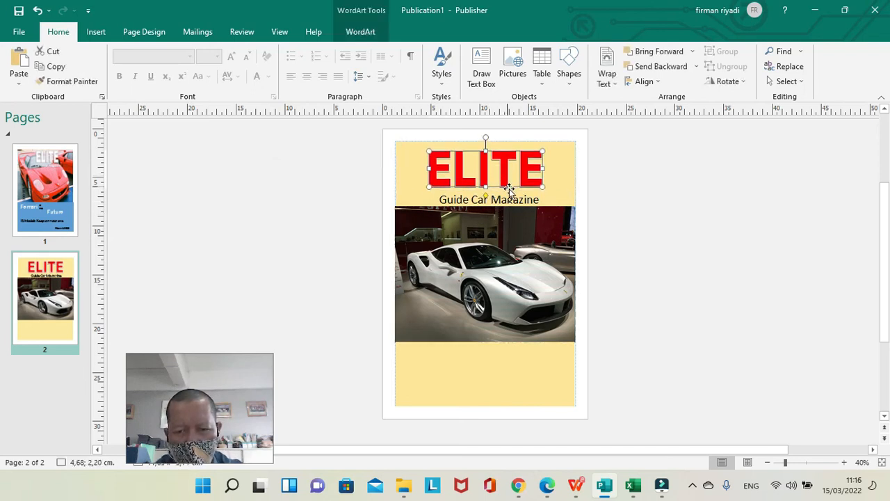
# Nudge the "Guide Car Magazine" text box up and slightly left, to about 2.48; 5.91 cm, just beneath the ELITE title.
pyautogui.click(514, 205)
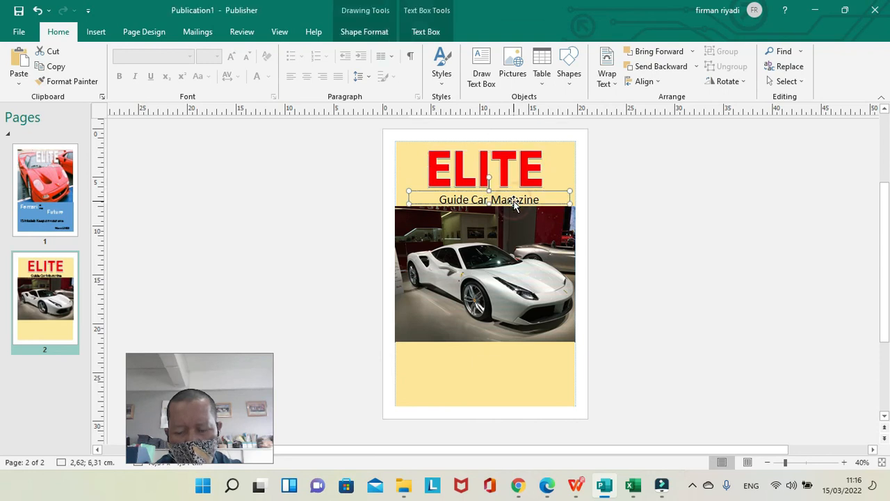
pyautogui.press('Up')
pyautogui.press('Up')
pyautogui.press('Up')
pyautogui.press('Up')
pyautogui.press('Left')
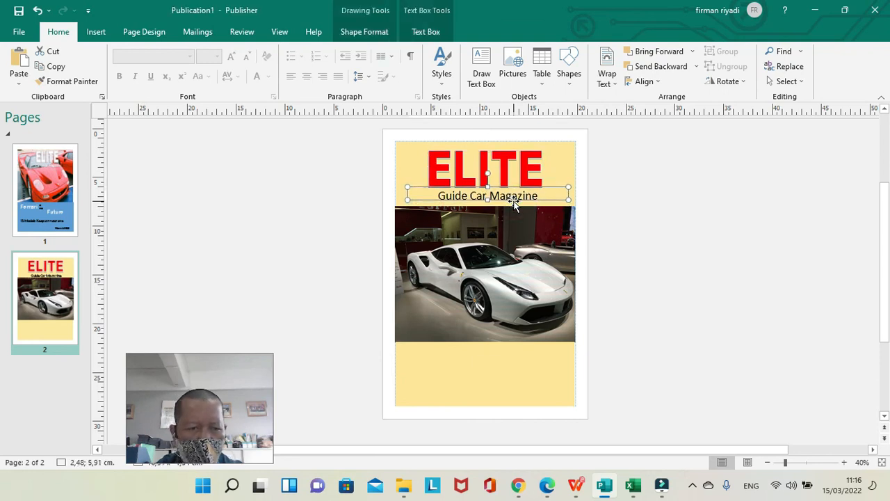
# Compare the finished cover on page 1 with the page 2 design to check which texts are still missing.
pyautogui.click(62, 200)
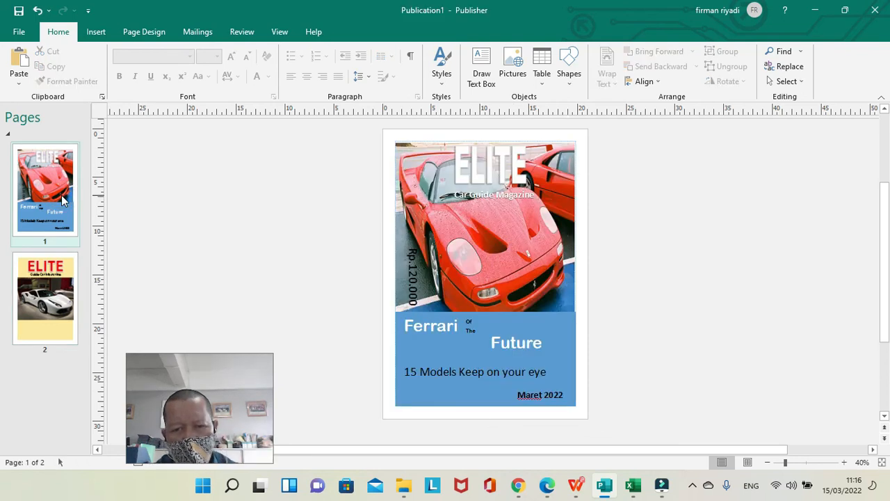
pyautogui.click(61, 294)
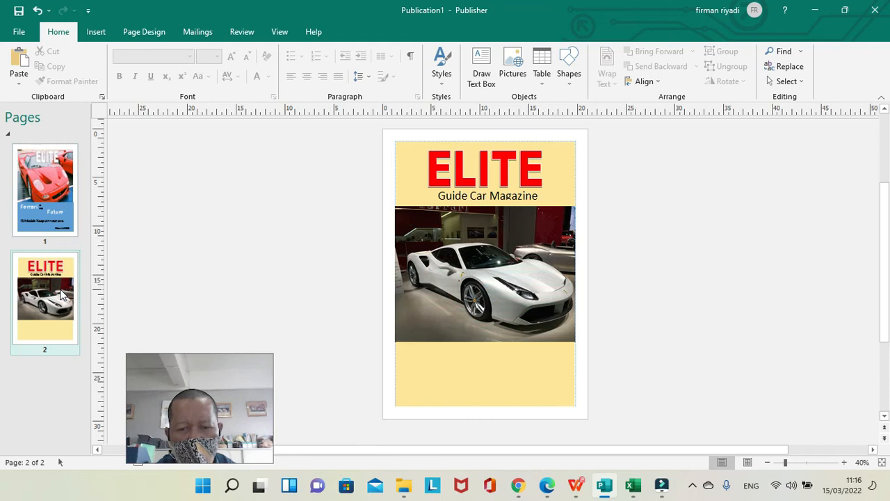
pyautogui.click(55, 222)
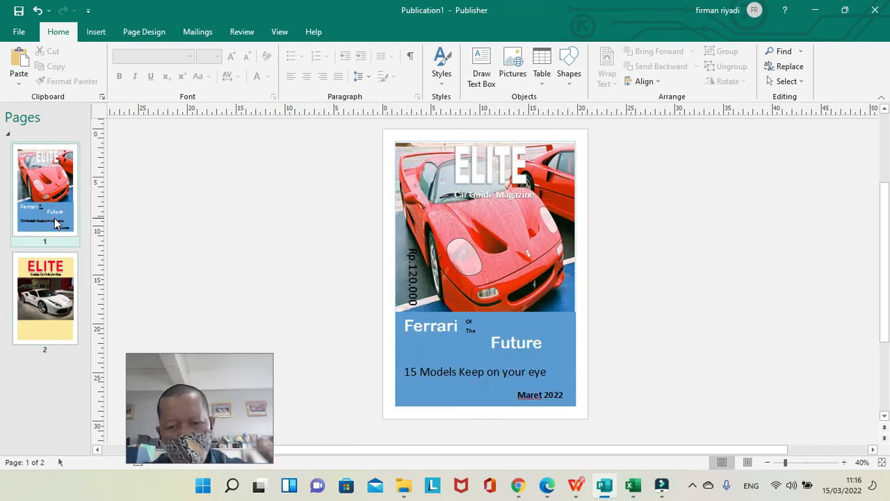
pyautogui.click(52, 296)
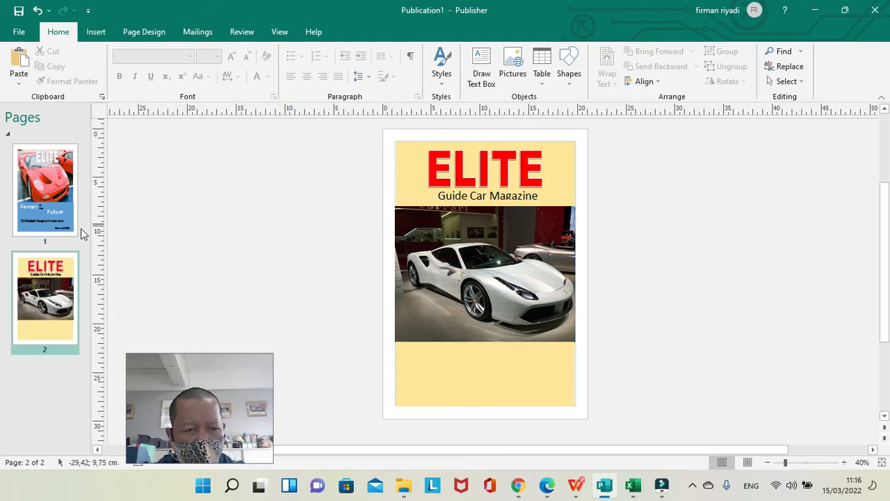
pyautogui.click(57, 223)
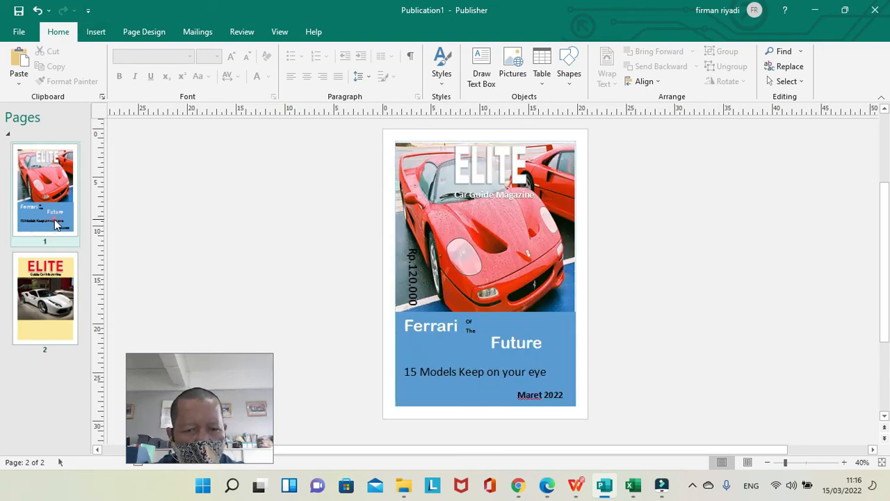
pyautogui.click(66, 300)
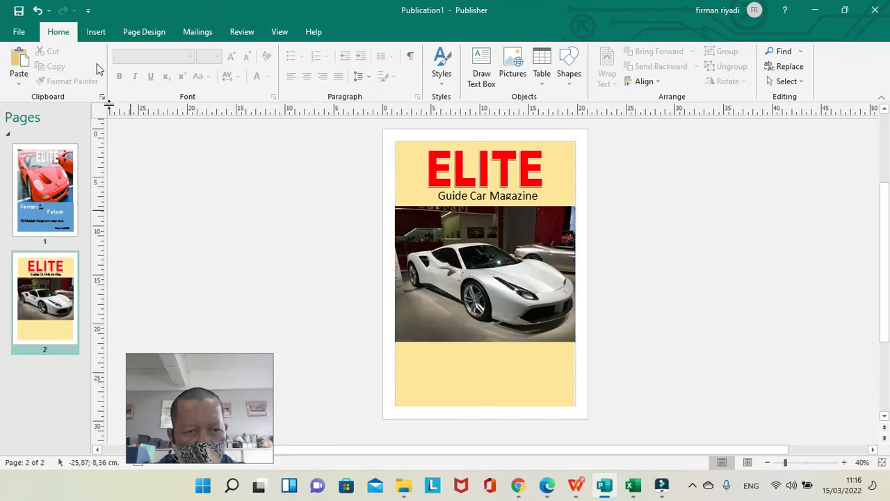
pyautogui.click(490, 78)
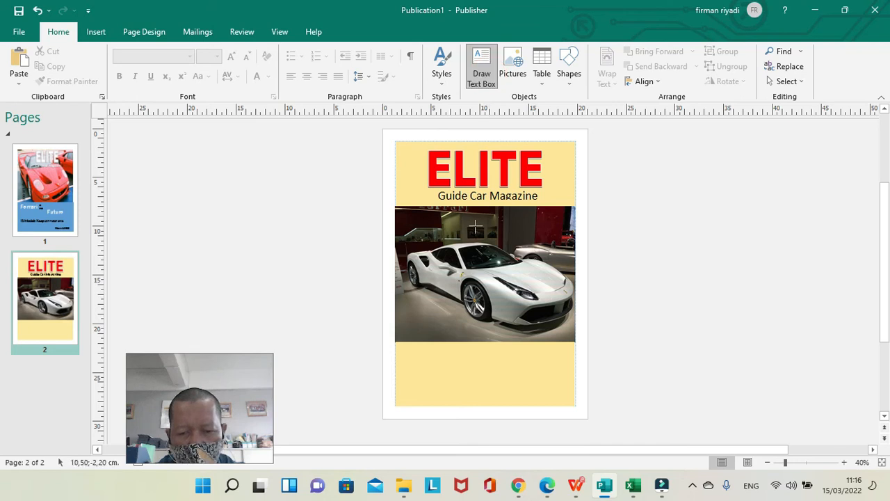
pyautogui.click(416, 388)
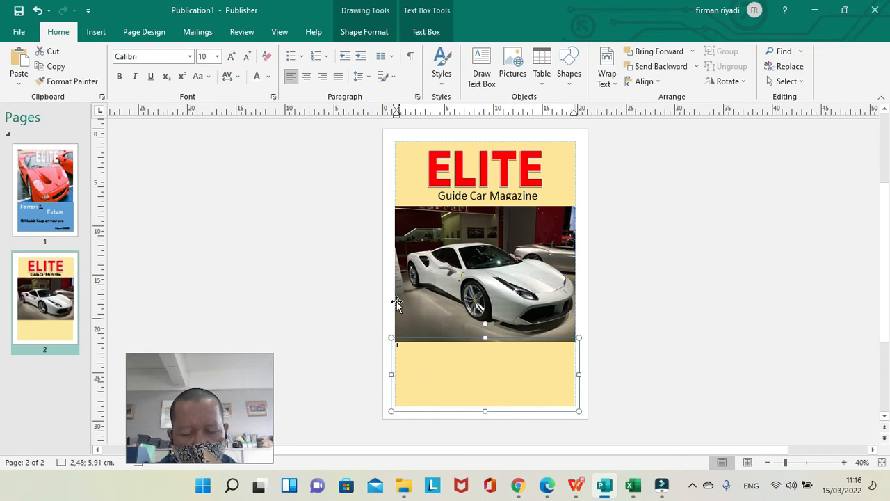
pyautogui.click(353, 291)
# Draw a text box at about 2.19; 22.86 cm in the lower gold rectangle and enter "Maret 2022" at font size 36.
pyautogui.click(482, 66)
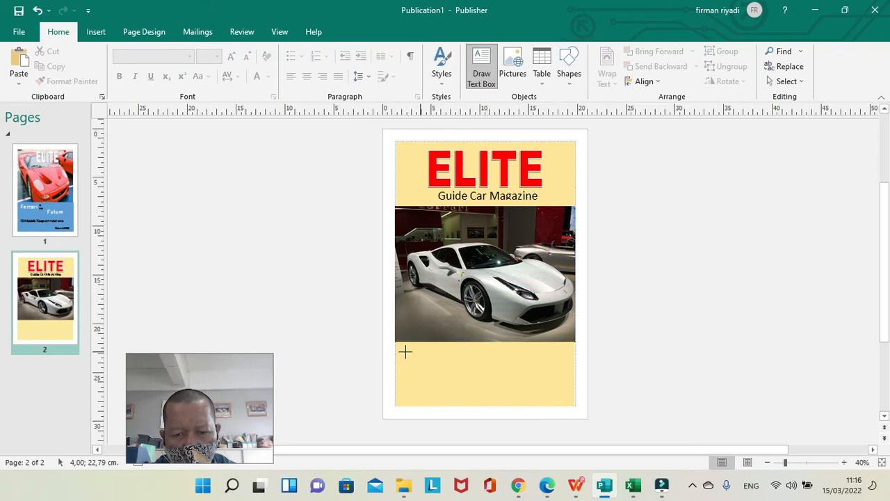
pyautogui.moveTo(404, 352); pyautogui.dragTo(513, 369)
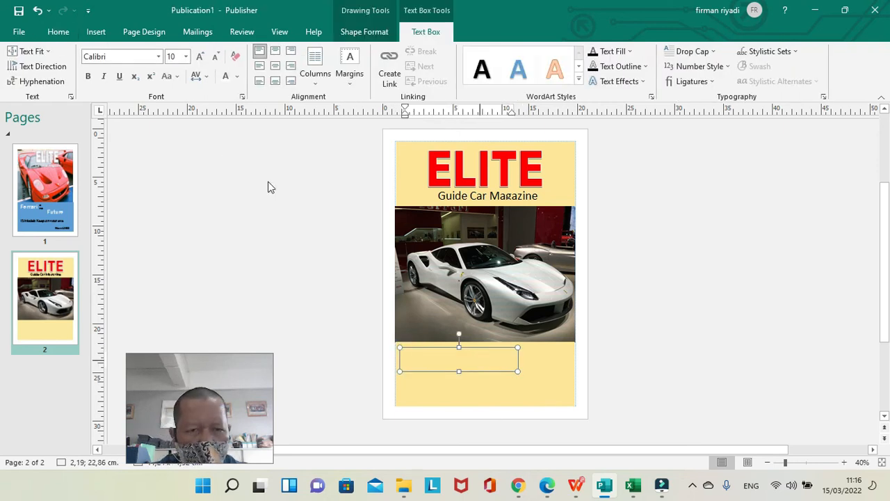
pyautogui.click(185, 56)
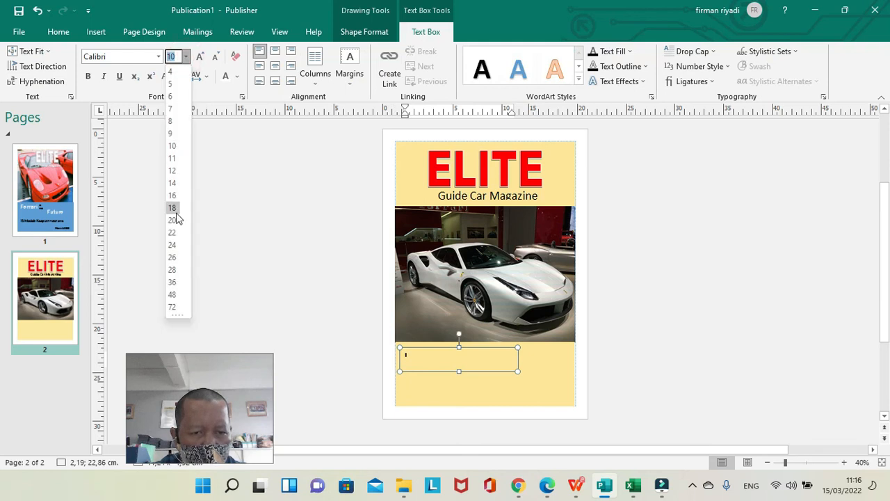
pyautogui.click(174, 282)
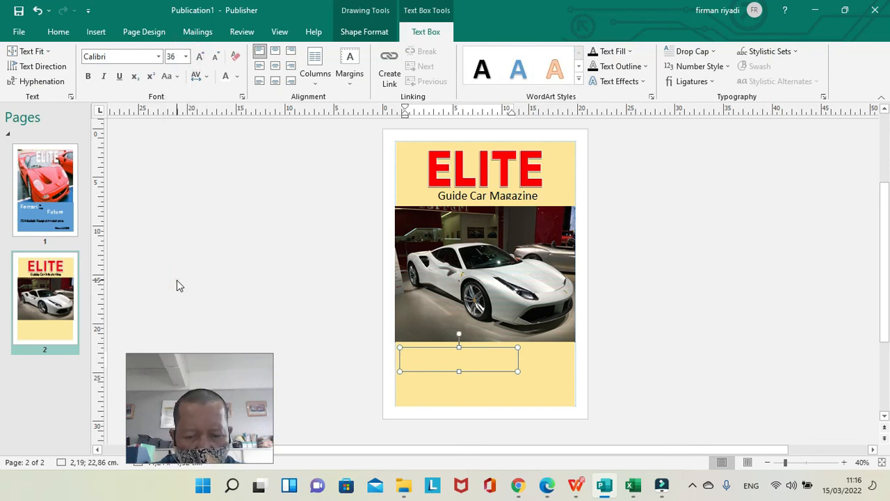
pyautogui.write('Maret 2022')
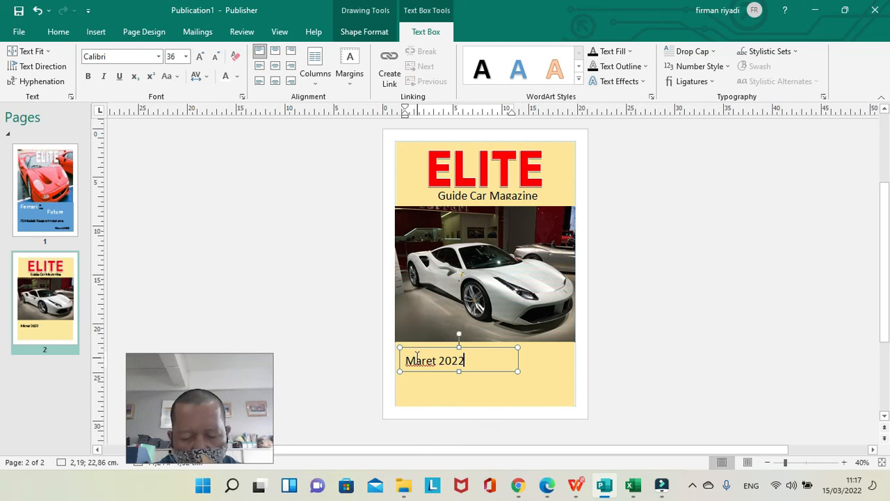
# Reduce the "Maret 2022" text to font size 26 and narrow its text box to just wider than the text.
pyautogui.moveTo(466, 360); pyautogui.dragTo(407, 361)
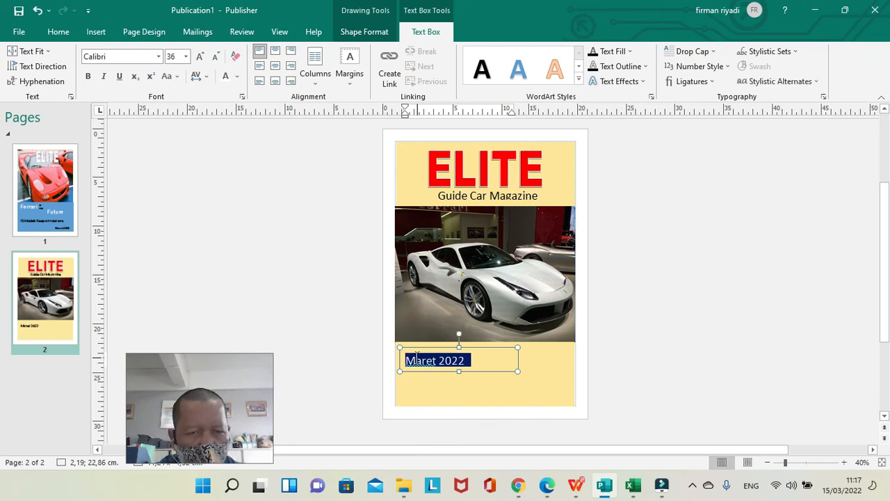
pyautogui.click(187, 57)
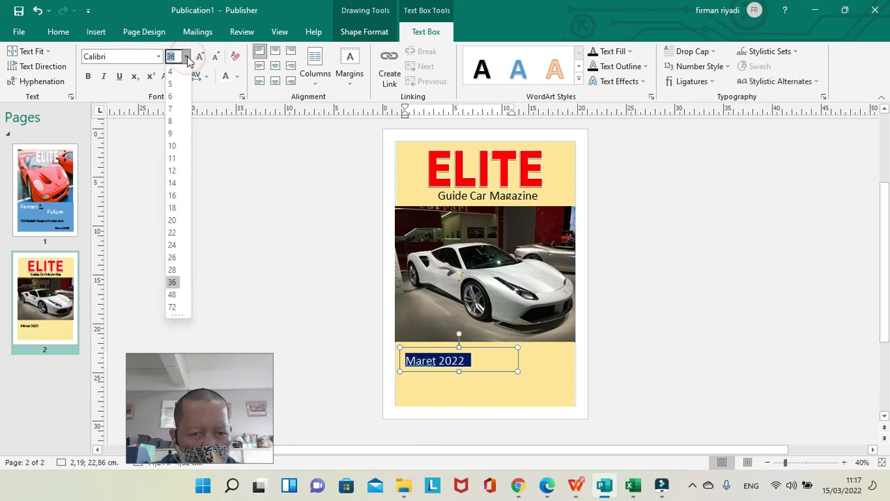
pyautogui.click(174, 257)
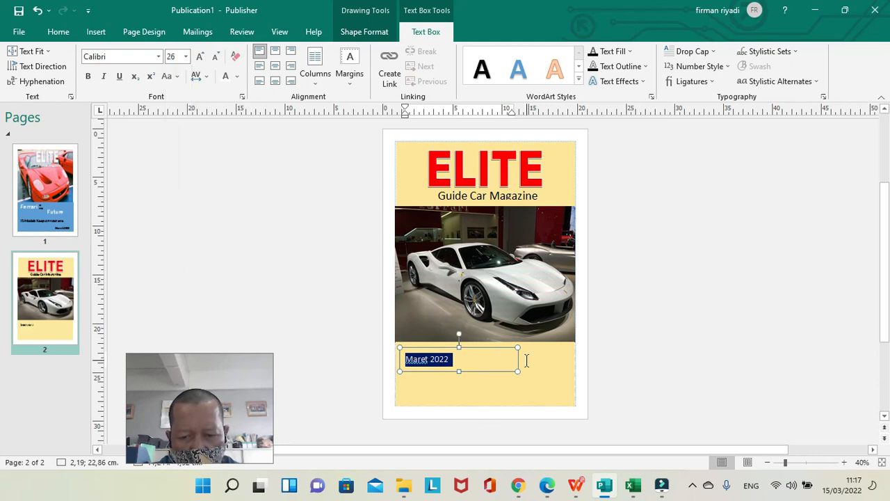
pyautogui.moveTo(519, 346); pyautogui.dragTo(473, 347)
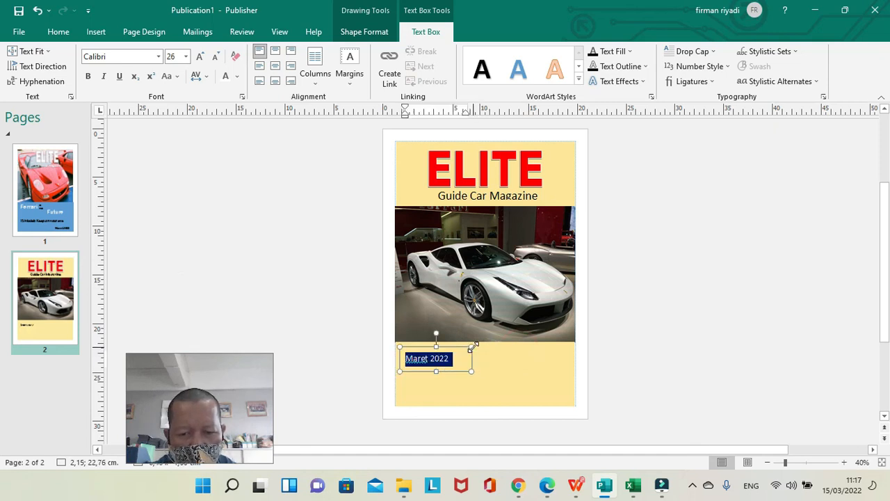
# Move the "Maret 2022" text box down to the lower-left corner of the lower gold rectangle, at about 1.61; 26.63 cm.
pyautogui.click(493, 361)
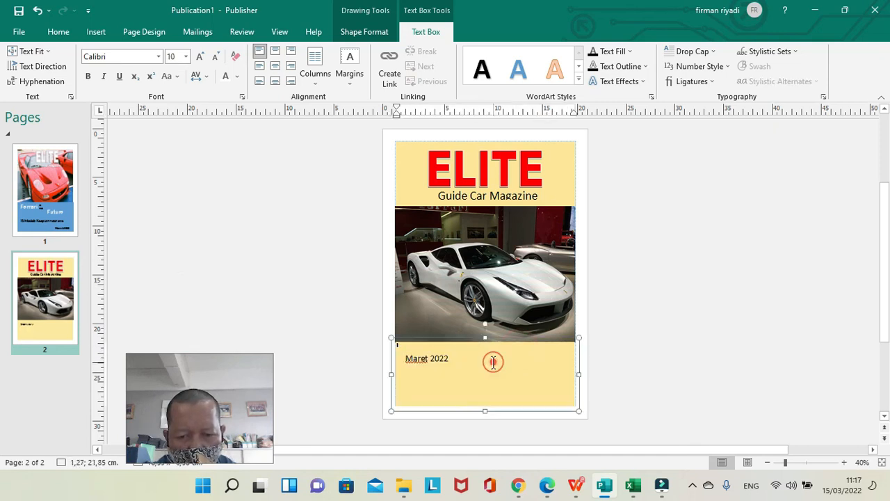
pyautogui.click(438, 357)
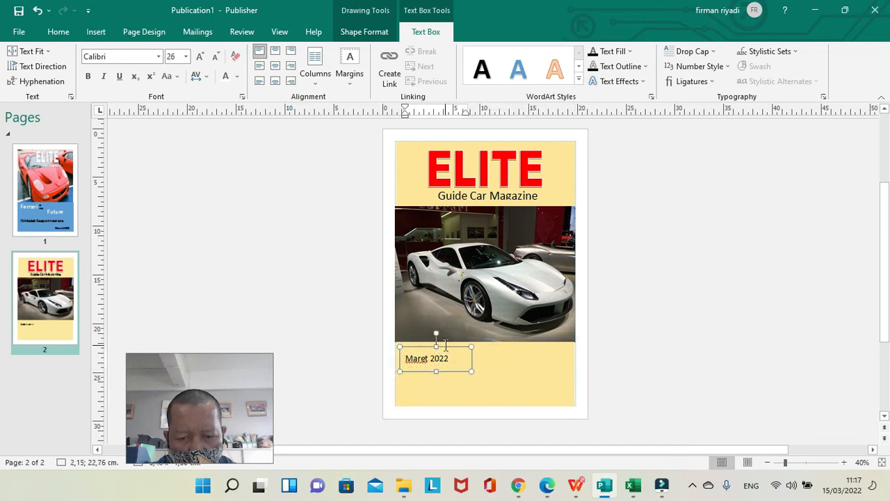
pyautogui.moveTo(447, 351); pyautogui.dragTo(442, 389)
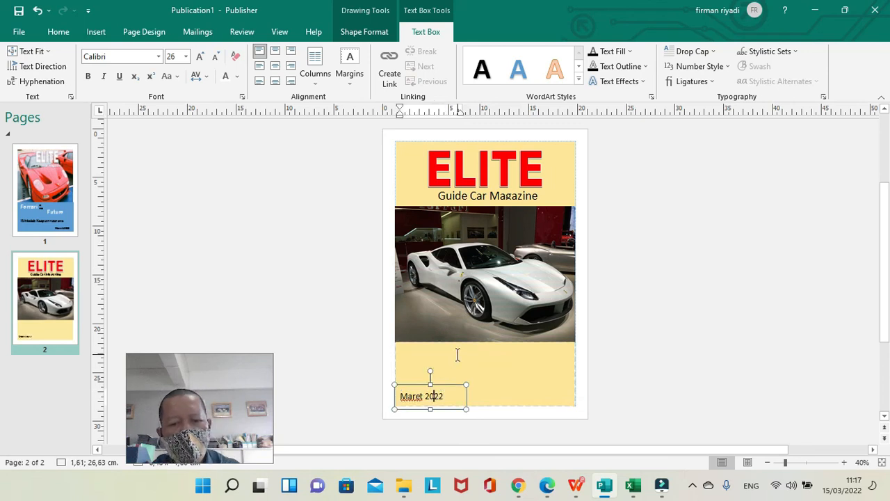
pyautogui.click(457, 355)
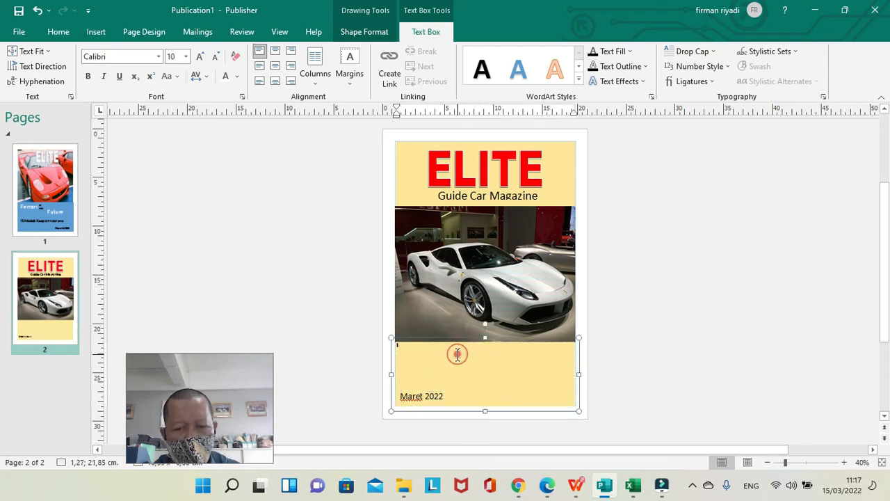
pyautogui.click(436, 394)
pyautogui.click(443, 385)
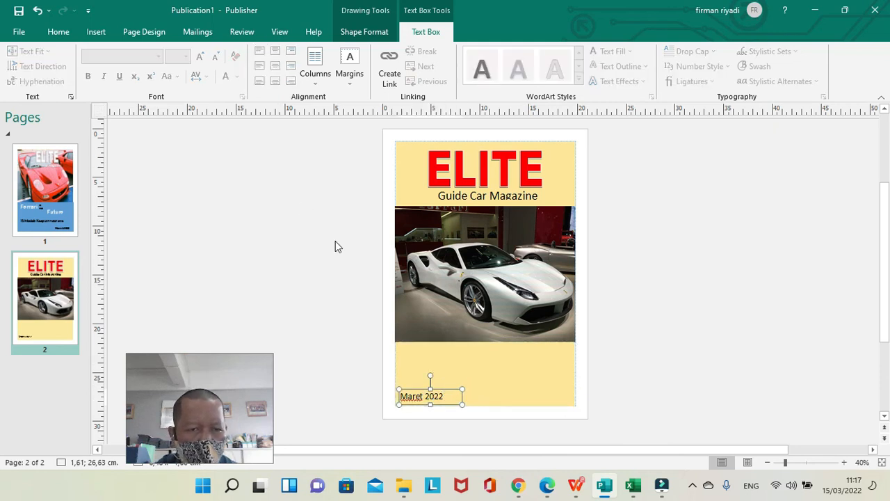
# Make the "Maret 2022" text bold.
pyautogui.click(450, 395)
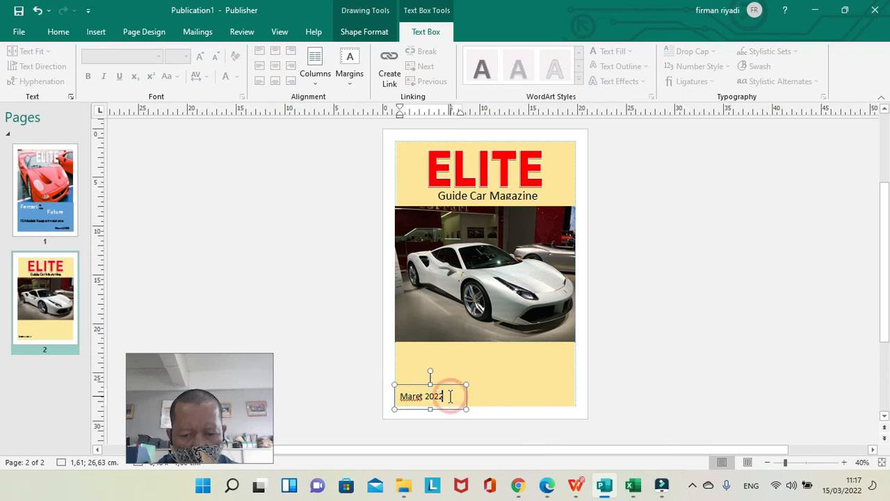
pyautogui.hotkey('shift', 'Left')
pyautogui.hotkey('shift', 'Left')
pyautogui.hotkey('shift', 'Left')
pyautogui.hotkey('shift', 'Left')
pyautogui.hotkey('shift', 'Left')
pyautogui.hotkey('shift', 'Left')
pyautogui.hotkey('shift', 'Left')
pyautogui.hotkey('shift', 'Left')
pyautogui.hotkey('shift', 'Left')
pyautogui.hotkey('shift', 'Left')
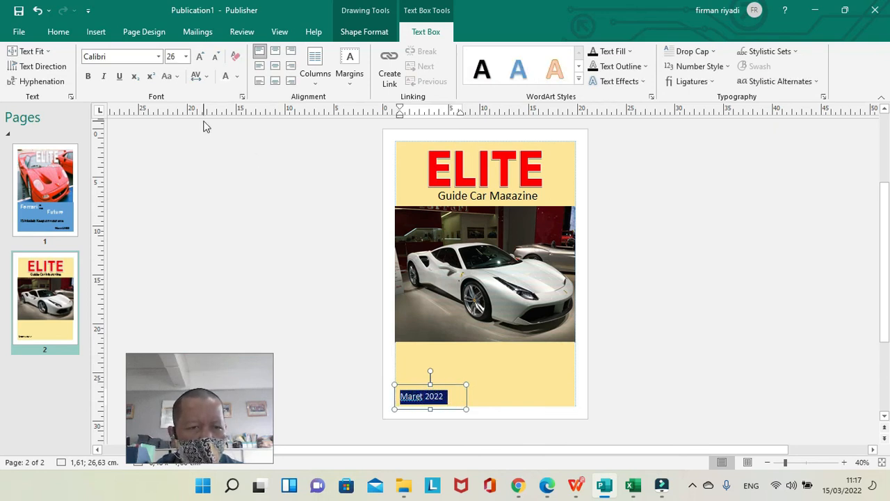
pyautogui.click(88, 77)
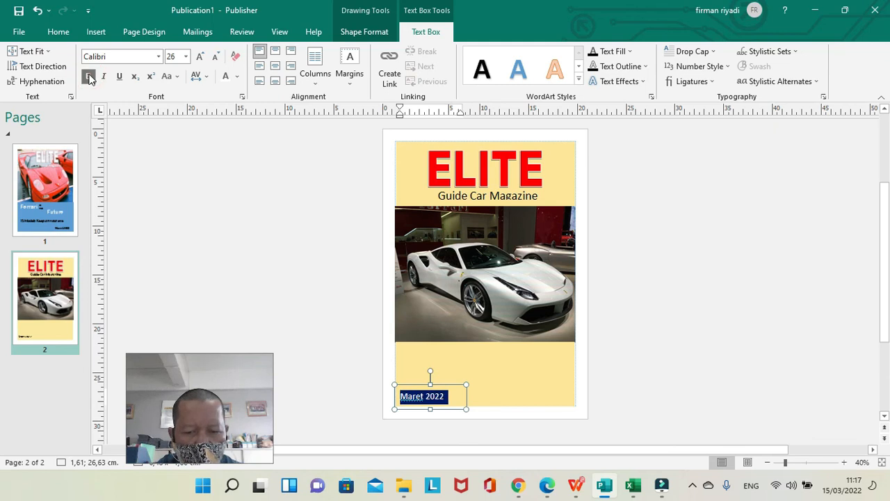
pyautogui.click(235, 258)
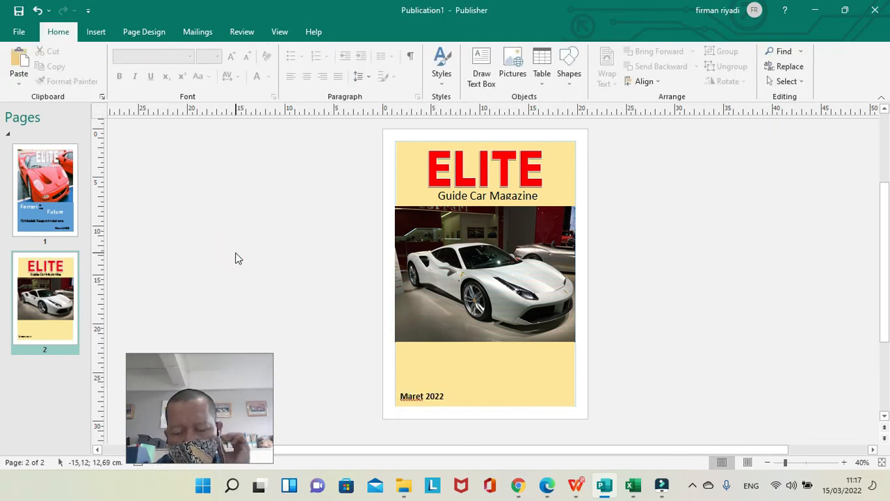
# Draw a text box at about 5.69; 22.62 cm in the lower gold rectangle and enter "Rp. 125.000" at font size 26.
pyautogui.click(481, 67)
pyautogui.moveTo(438, 350); pyautogui.dragTo(526, 371)
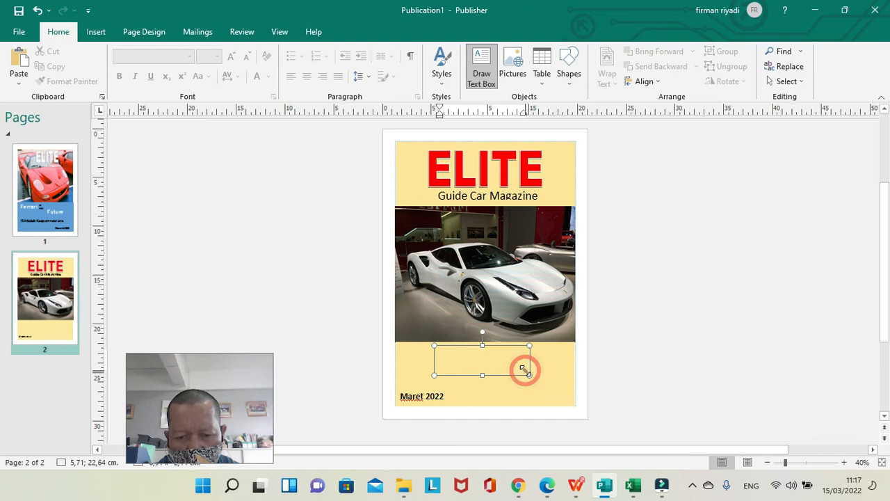
pyautogui.click(460, 364)
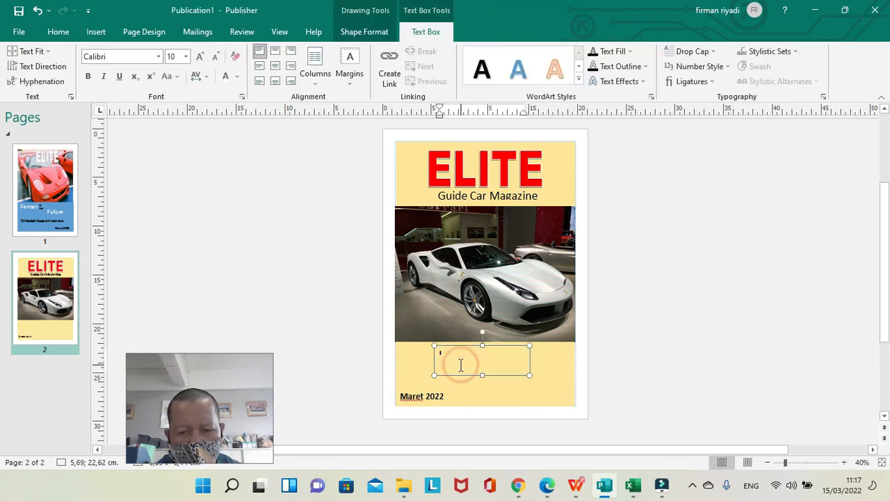
pyautogui.click(186, 56)
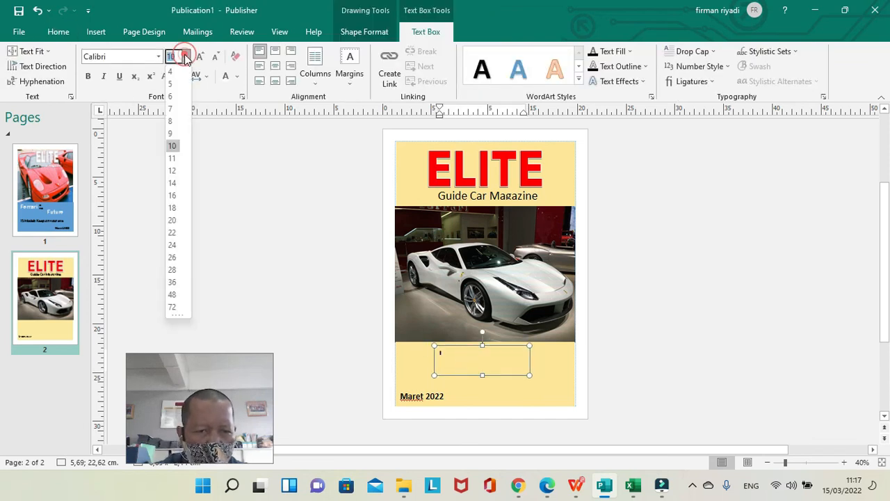
pyautogui.click(173, 257)
pyautogui.write('F')
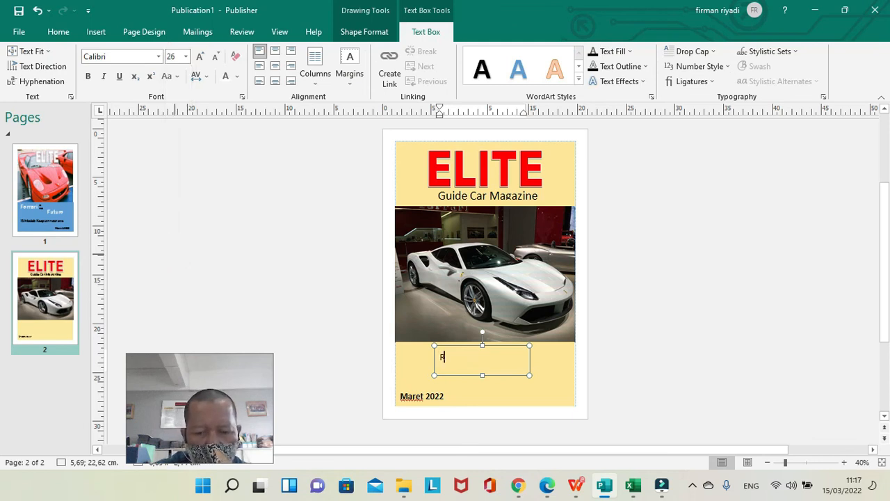
pyautogui.write('p. 125.000')
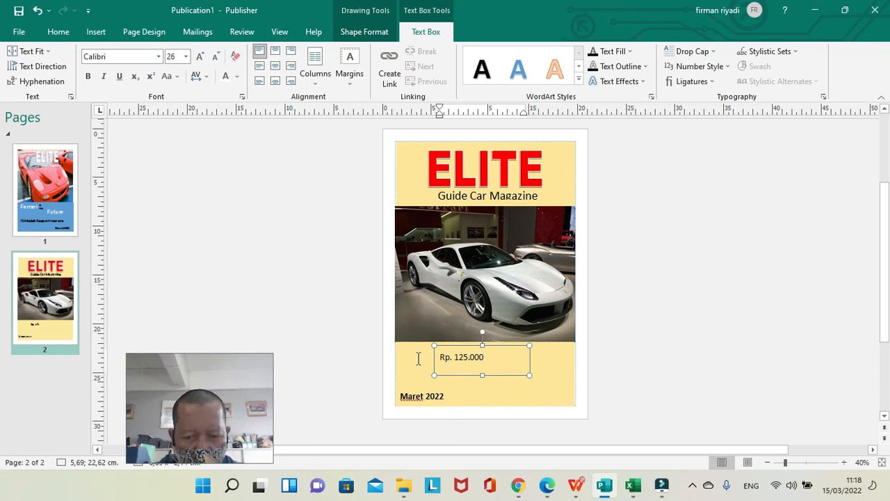
# Try the Berlin Sans FB and Aharoni fonts on the "Rp. 125.000" text.
pyautogui.click(491, 358)
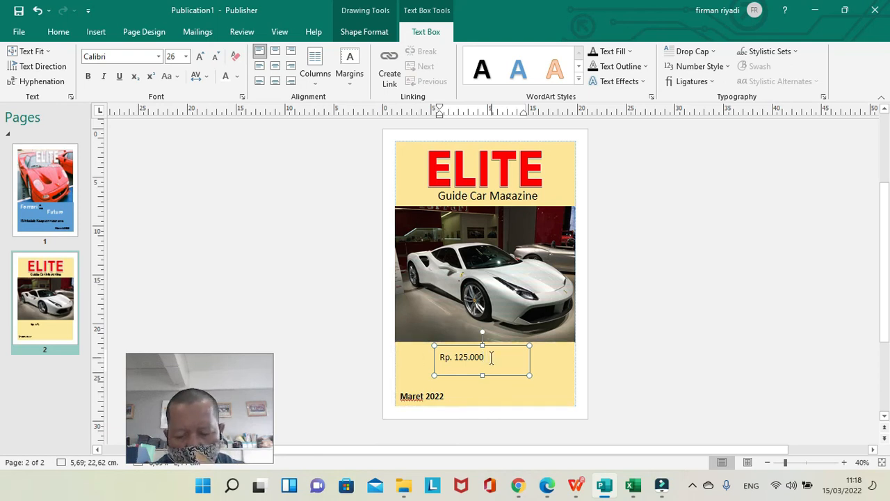
pyautogui.hotkey('shift', 'Left')
pyautogui.hotkey('shift', 'Left')
pyautogui.hotkey('shift', 'Left')
pyautogui.hotkey('shift', 'Left')
pyautogui.hotkey('shift', 'Left')
pyautogui.hotkey('shift', 'Left')
pyautogui.hotkey('shift', 'Left')
pyautogui.hotkey('shift', 'Left')
pyautogui.hotkey('shift', 'Left')
pyautogui.hotkey('shift', 'Left')
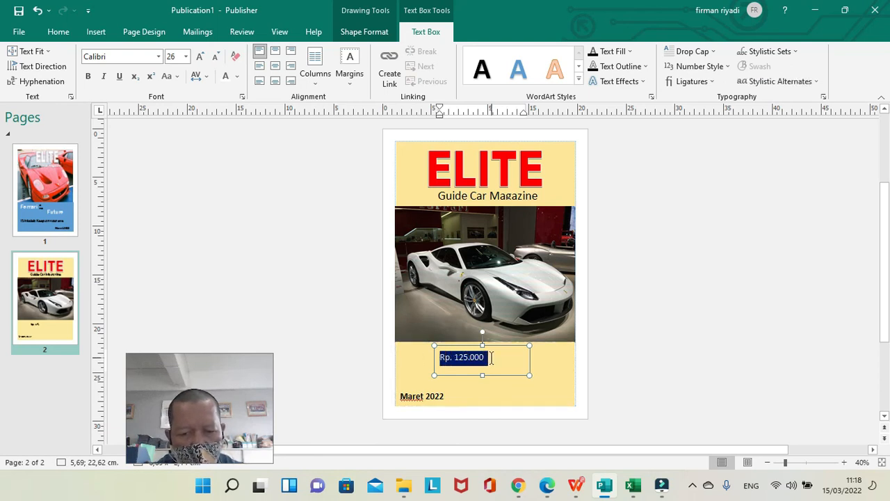
pyautogui.click(159, 56)
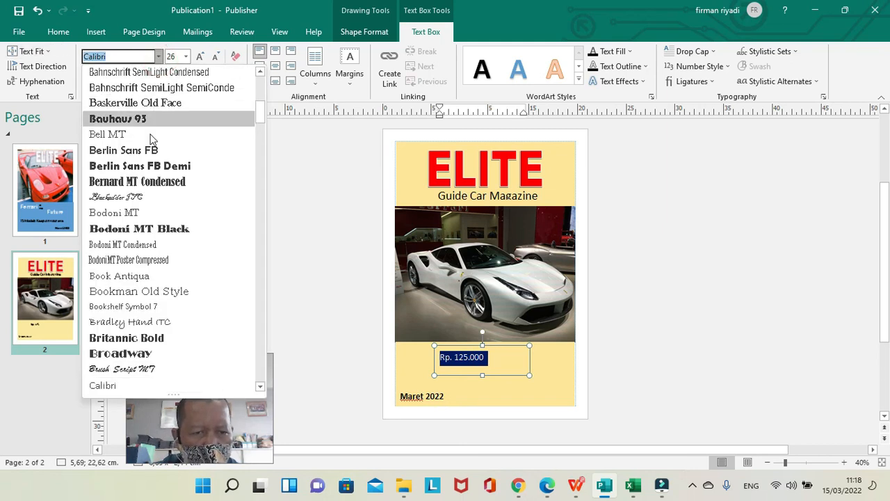
pyautogui.click(152, 151)
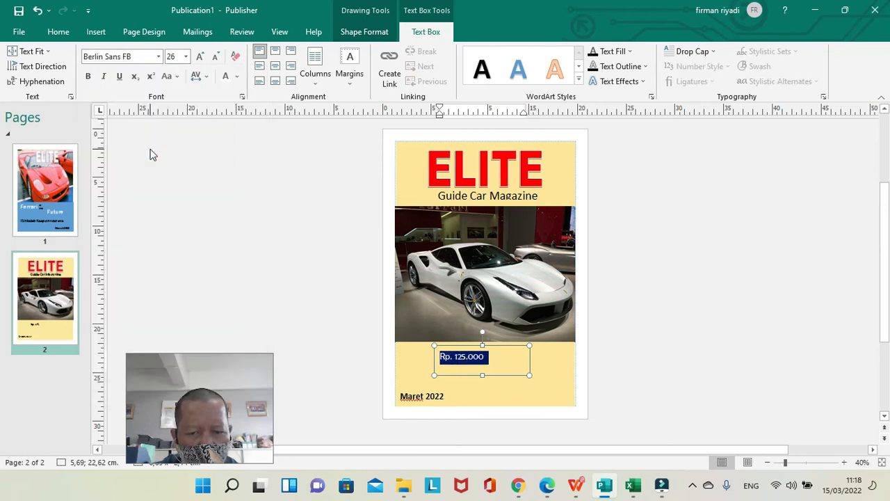
pyautogui.click(158, 57)
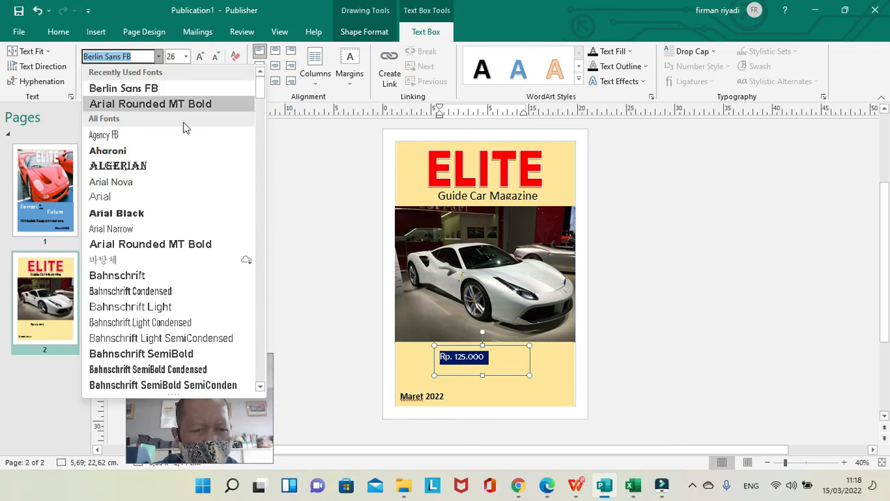
pyautogui.click(188, 150)
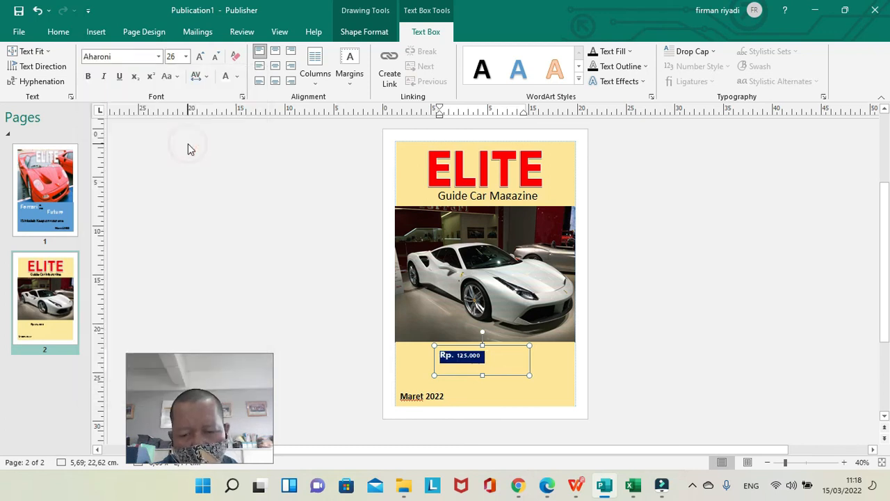
# Set the "Rp. 125.000" text in Bahnschrift SemiBold and make it bold.
pyautogui.click(159, 56)
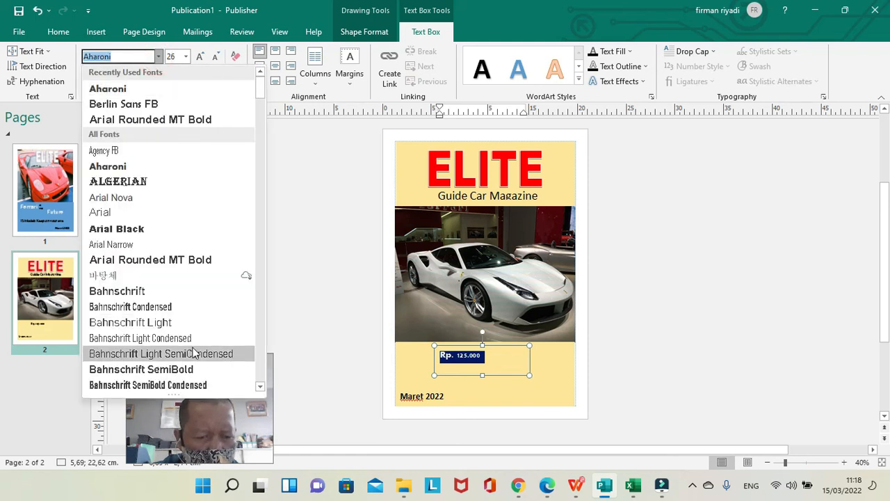
pyautogui.click(197, 370)
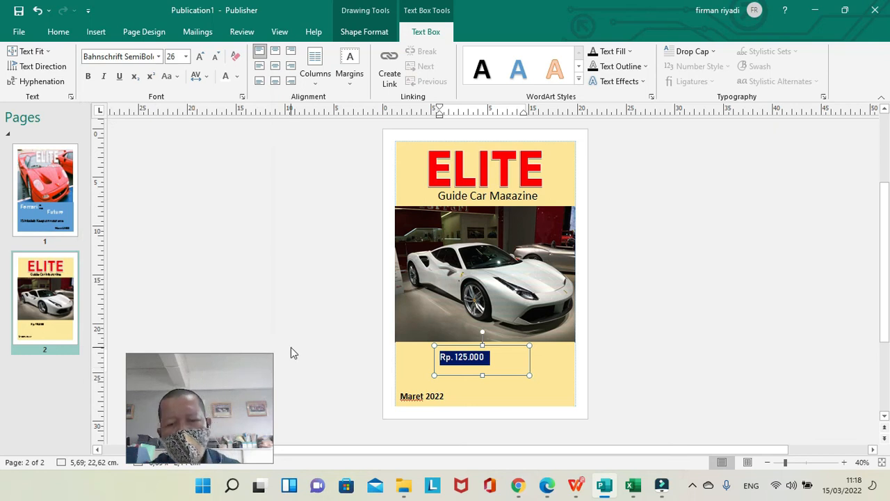
pyautogui.click(88, 78)
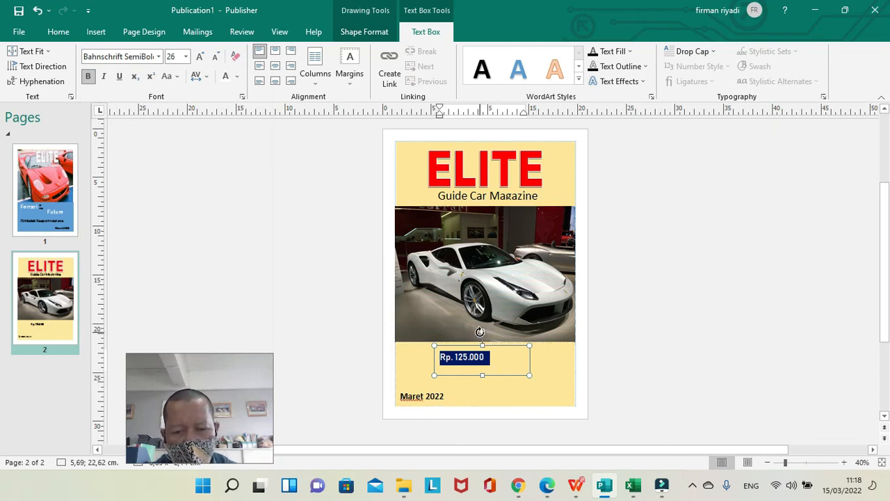
pyautogui.click(507, 357)
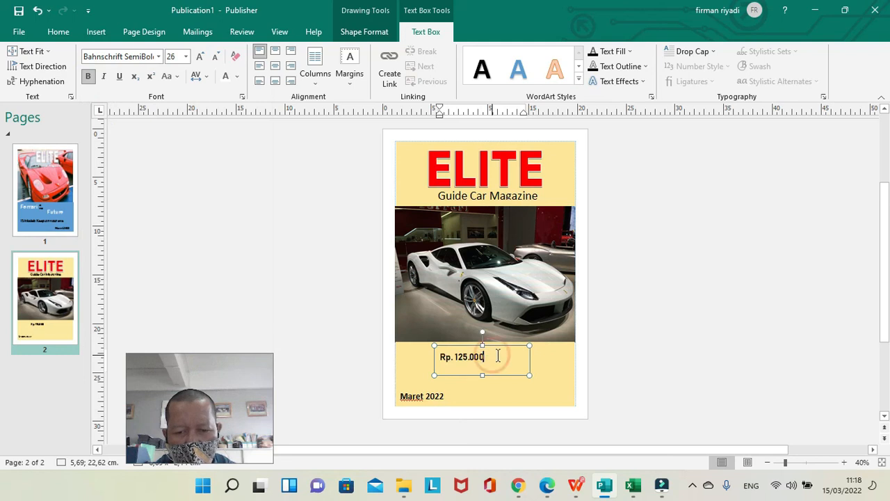
pyautogui.click(661, 326)
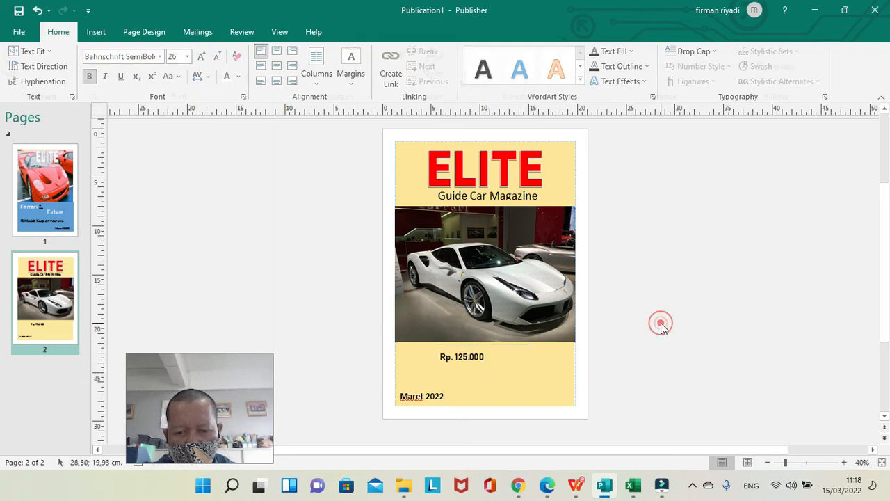
# Rotate the "Rp. 125.000" text box 90° to read upwards and place it beside the ELITE title's left edge, at about 1.61; -2.02 cm.
pyautogui.click(480, 346)
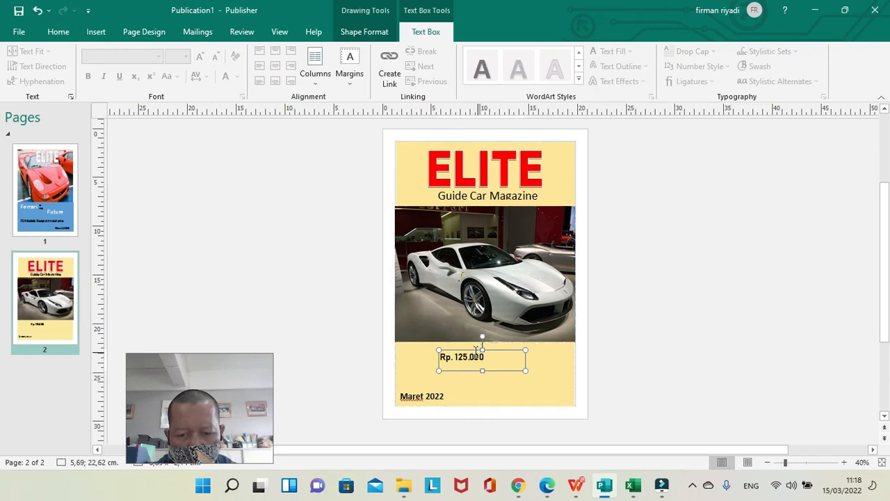
pyautogui.moveTo(475, 348); pyautogui.dragTo(398, 177)
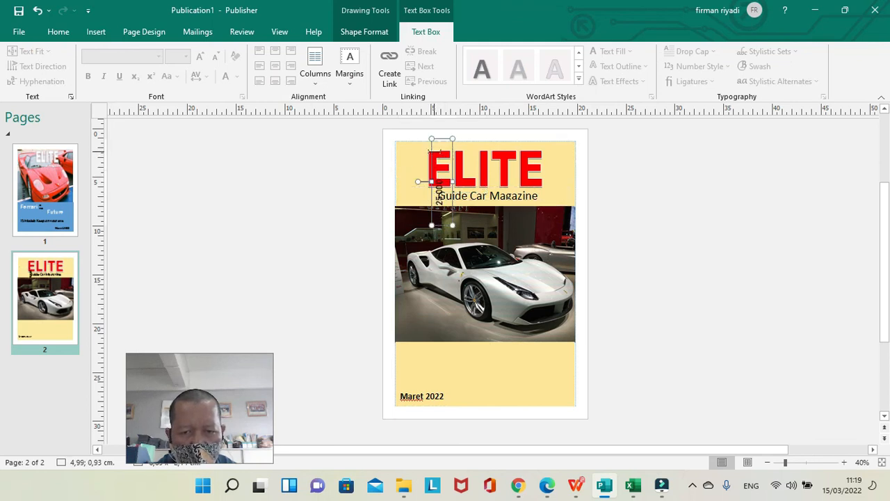
pyautogui.click(428, 144)
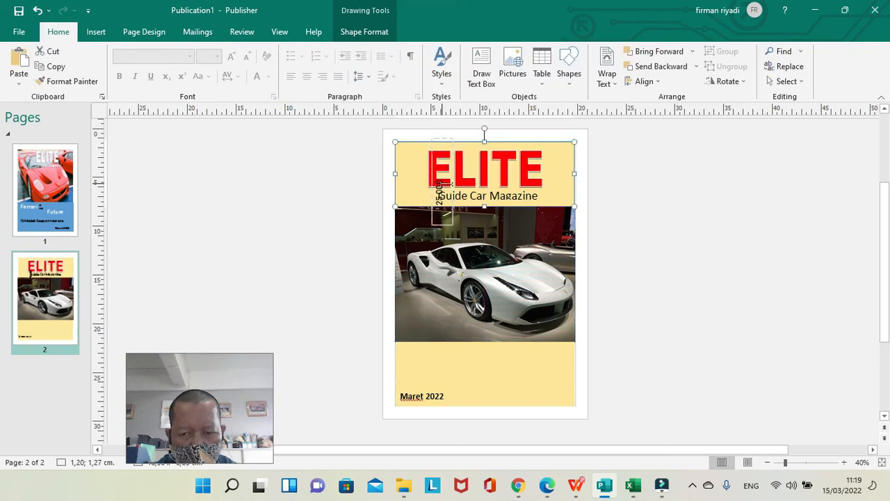
pyautogui.click(843, 463)
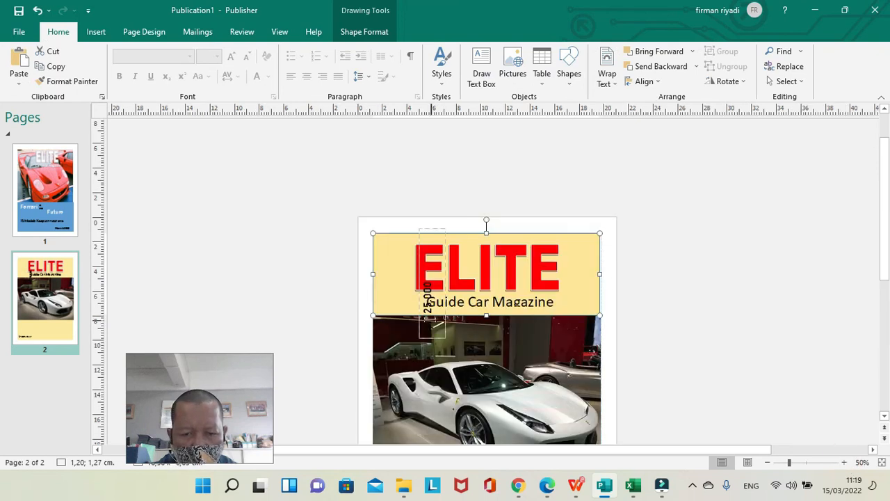
pyautogui.click(445, 257)
pyautogui.moveTo(445, 258)
pyautogui.mouseDown()
pyautogui.moveTo(407, 255)
pyautogui.moveTo(404, 219)
pyautogui.mouseUp()
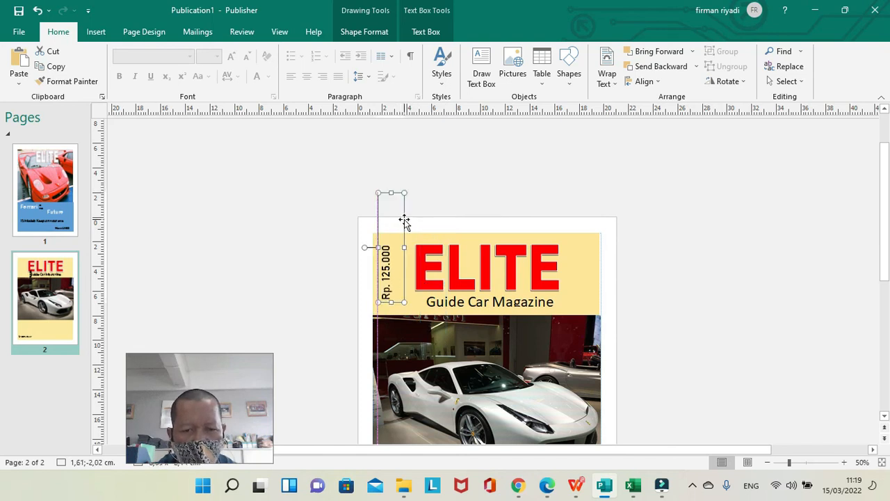
pyautogui.click(757, 216)
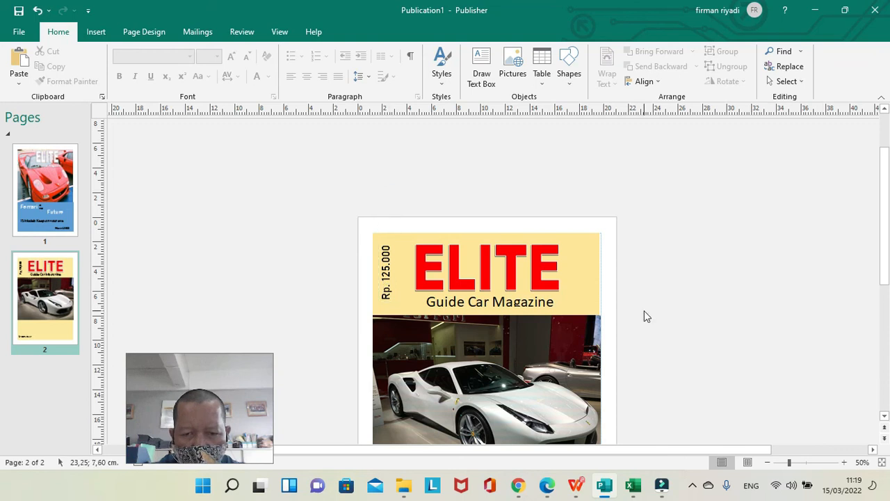
# Review the whole page 2 cover, from the title and vertical price down to the date.
pyautogui.click(768, 463)
pyautogui.click(768, 463)
pyautogui.click(769, 464)
pyautogui.click(769, 463)
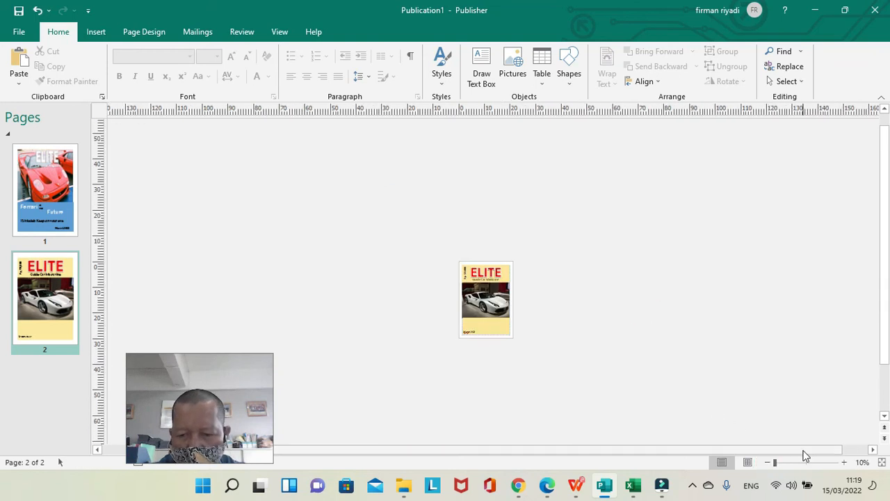
pyautogui.click(846, 464)
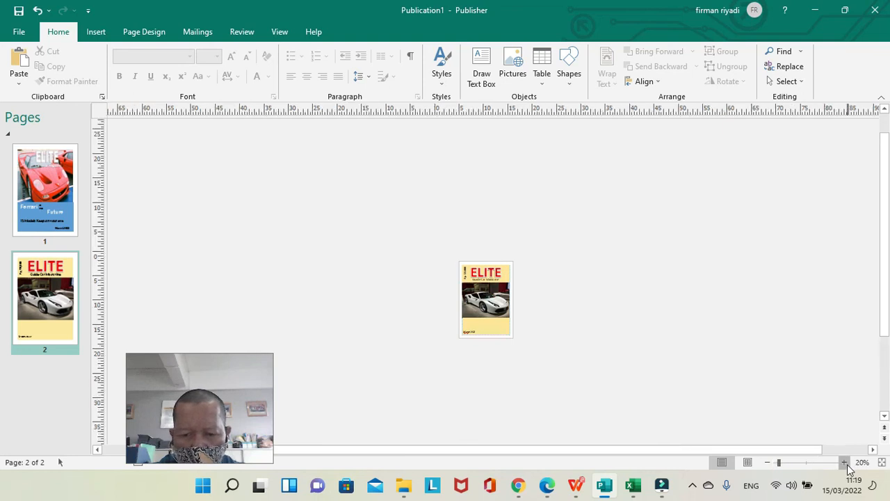
pyautogui.click(846, 464)
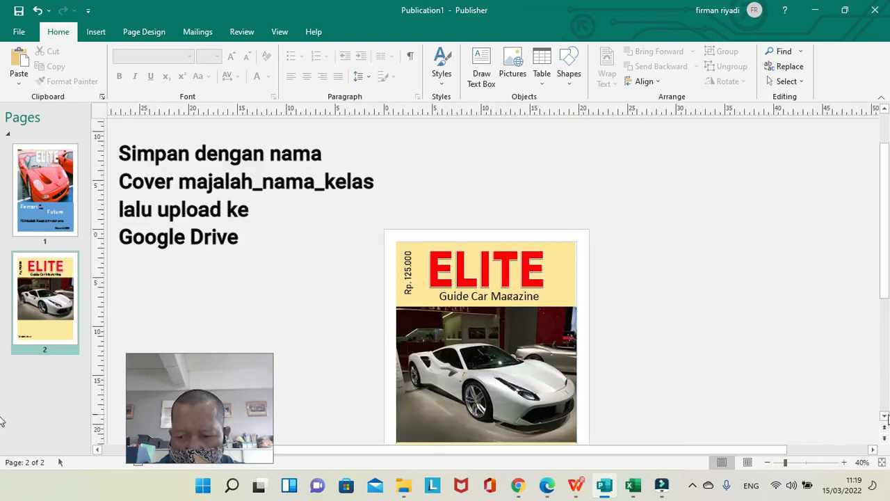
pyautogui.click(885, 416)
pyautogui.click(885, 416)
pyautogui.click(885, 416)
pyautogui.click(885, 416)
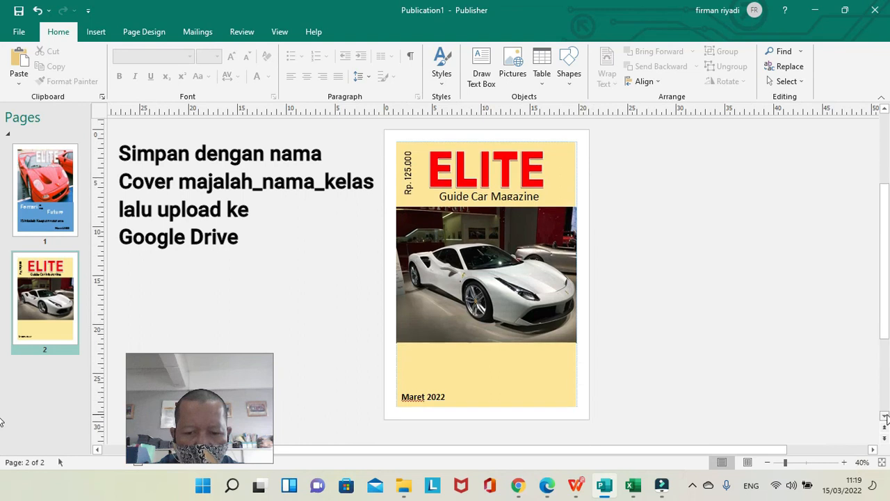
# Draw a wide text box on the lower gold rectangle just beneath the car picture, starting at about 2.25; 22.38 cm.
pyautogui.click(885, 416)
pyautogui.click(885, 417)
pyautogui.click(885, 416)
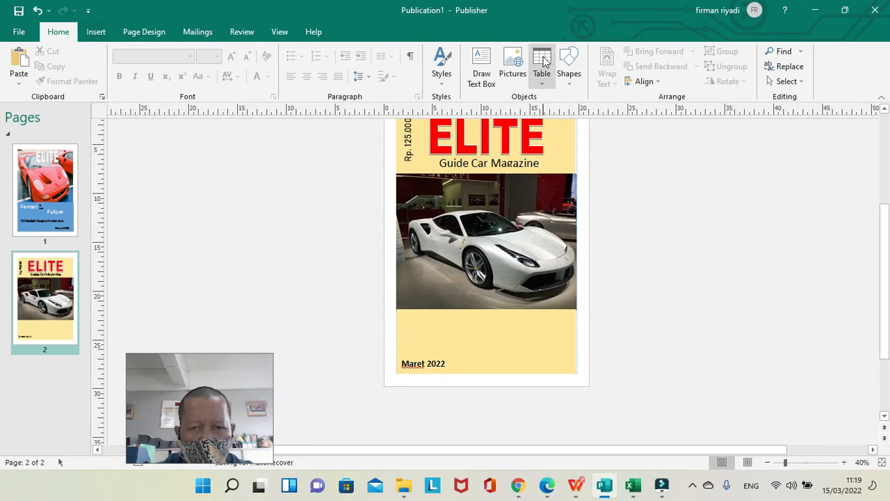
pyautogui.click(485, 81)
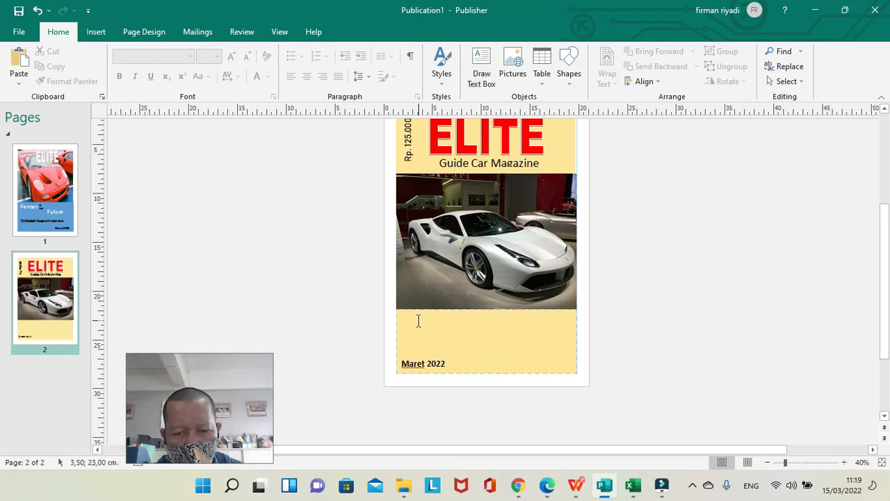
pyautogui.click(482, 72)
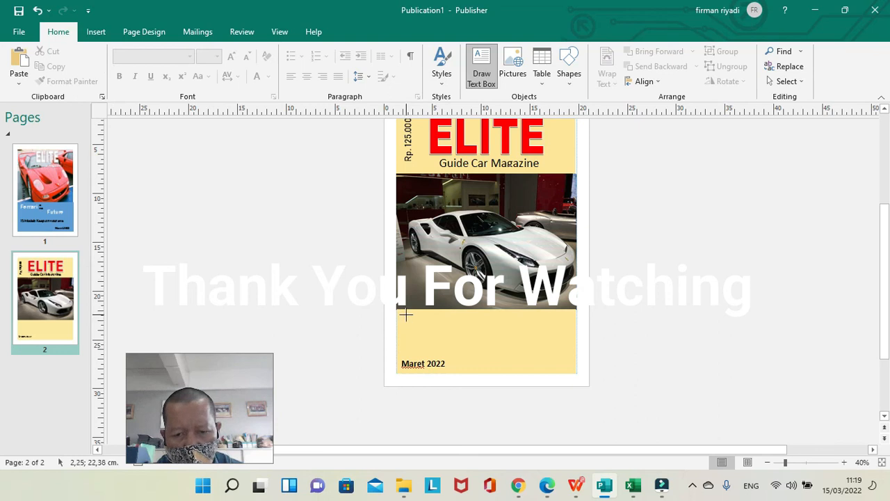
pyautogui.moveTo(407, 317)
pyautogui.mouseDown()
pyautogui.moveTo(482, 337)
pyautogui.moveTo(544, 336)
pyautogui.mouseUp()
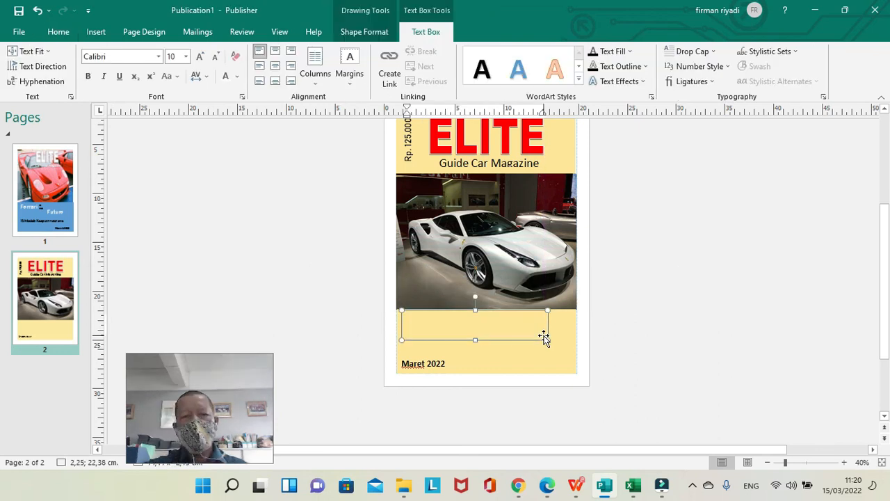
# Enter "Trend Sport Car 2022" at font size 28 in the new text box beneath the picture.
pyautogui.click(185, 56)
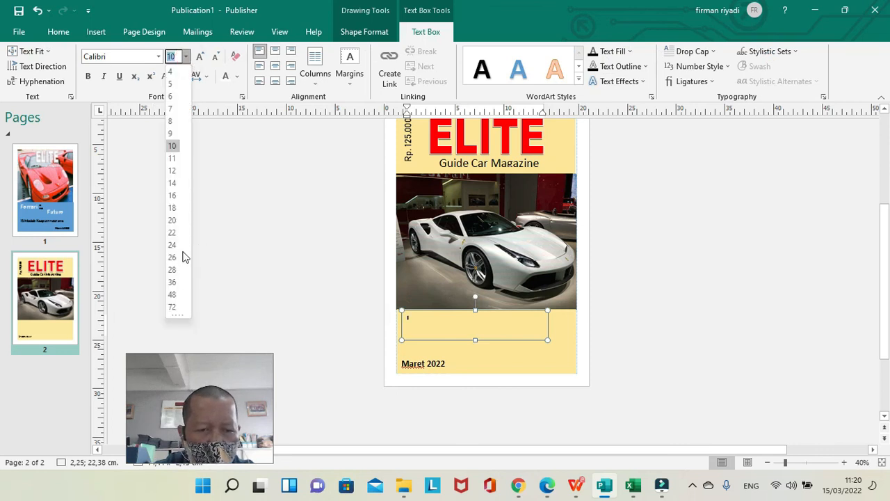
pyautogui.click(173, 282)
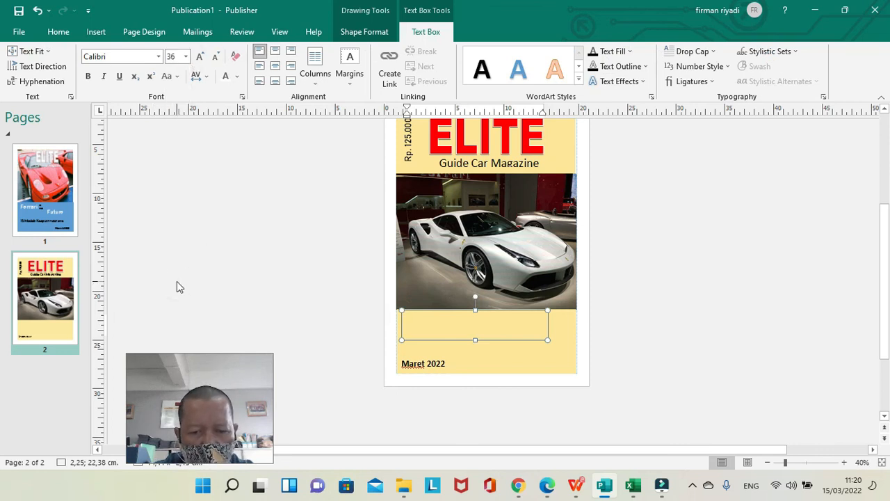
pyautogui.click(186, 56)
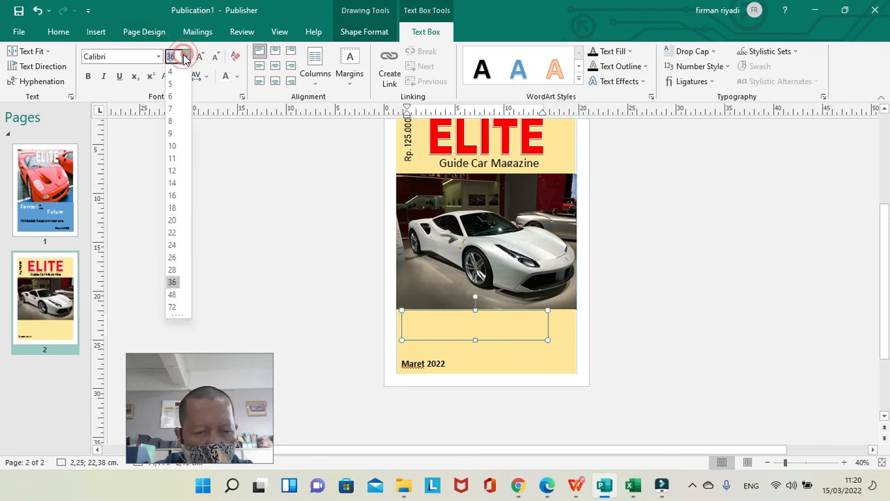
pyautogui.click(173, 270)
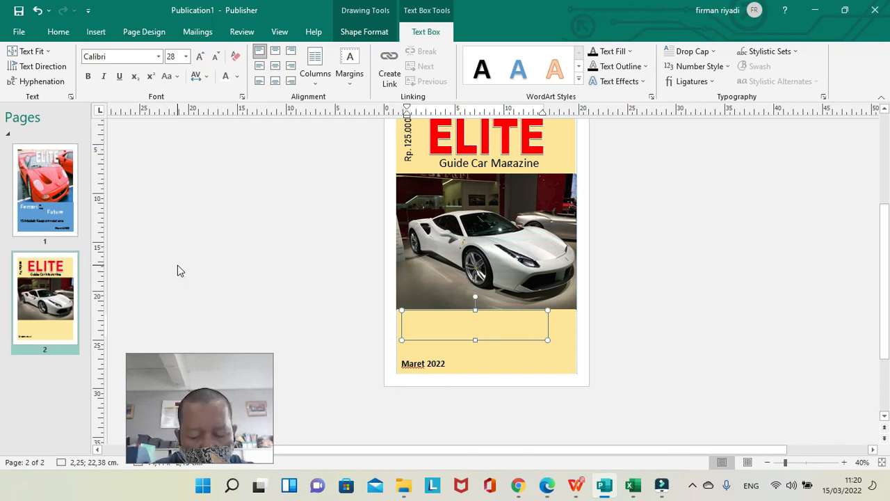
pyautogui.write('Tre')
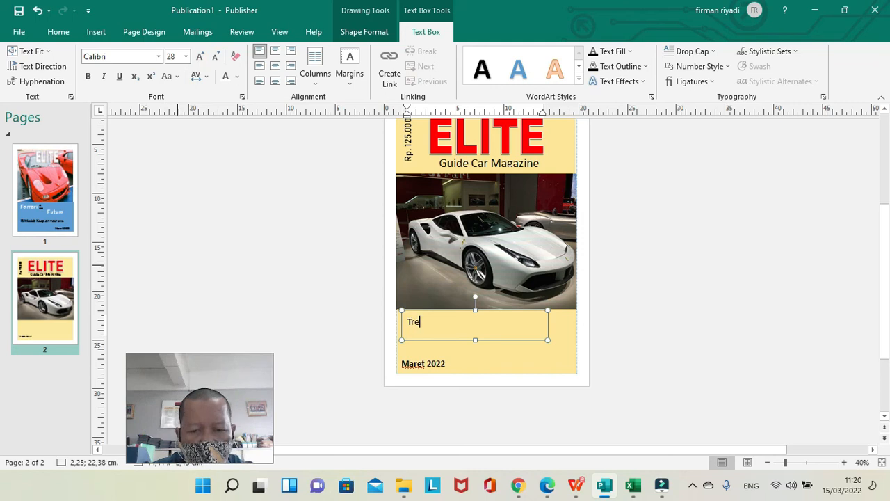
pyautogui.write('nd Sport')
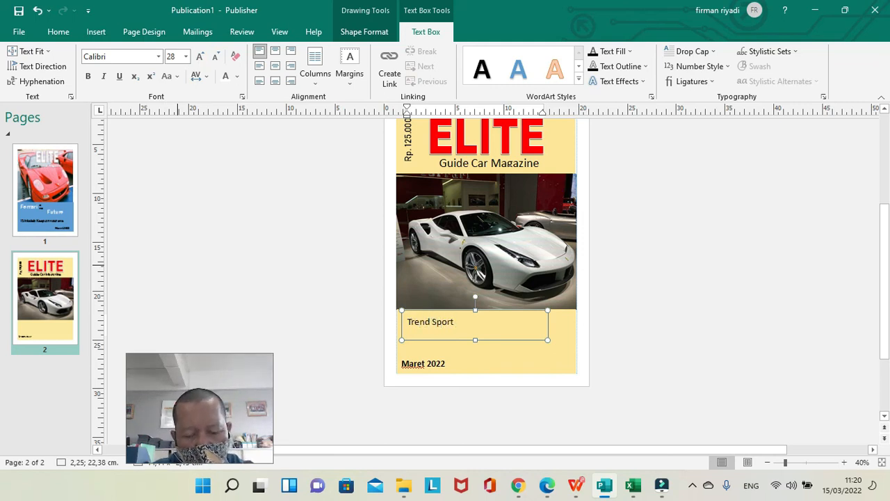
pyautogui.write(' Ca')
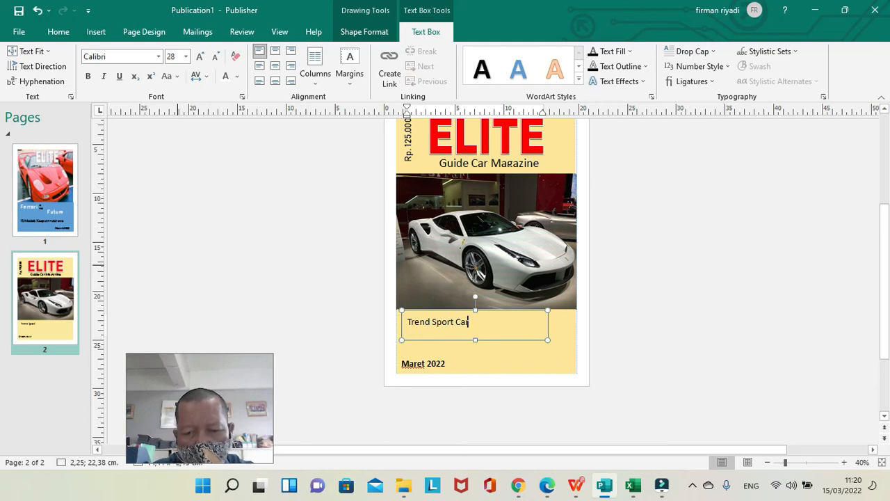
pyautogui.write('r 2022')
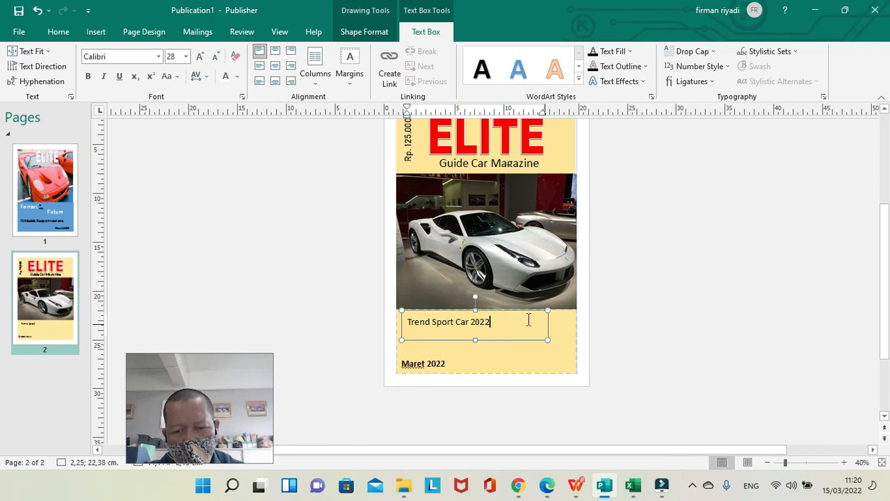
pyautogui.click(508, 313)
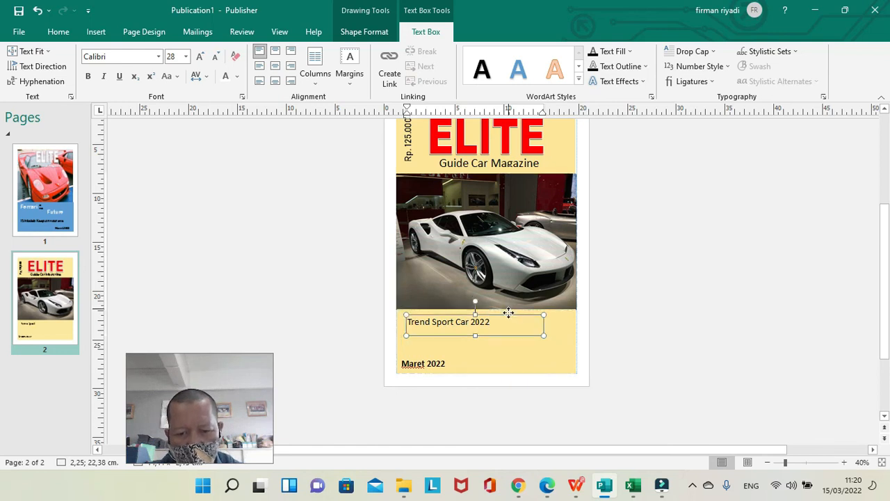
pyautogui.click(507, 312)
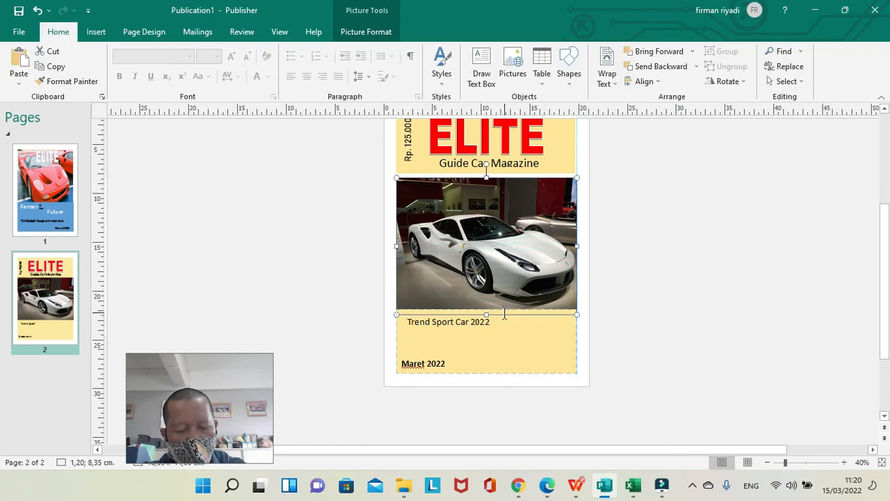
pyautogui.hotkey('ctrl', 'z')
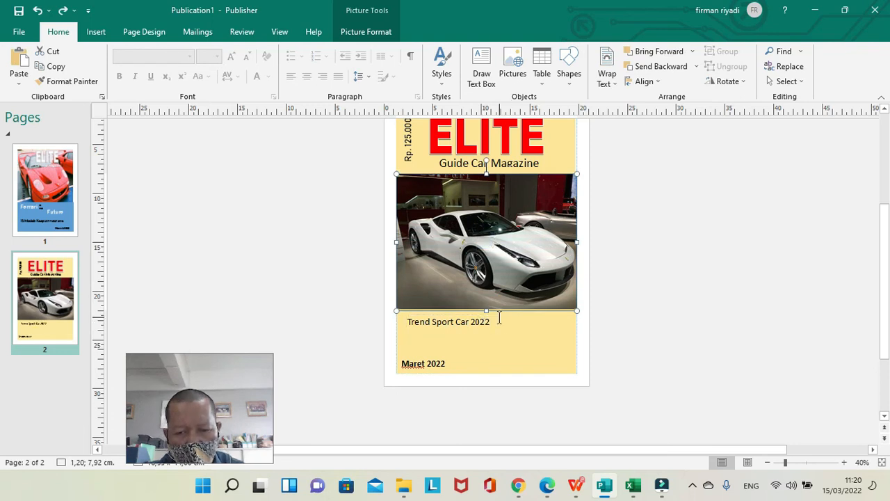
# Line up the "Trend Sport Car 2022" text box with the date's left edge at about 1.61; 22.36 cm and make its text bold.
pyautogui.click(484, 330)
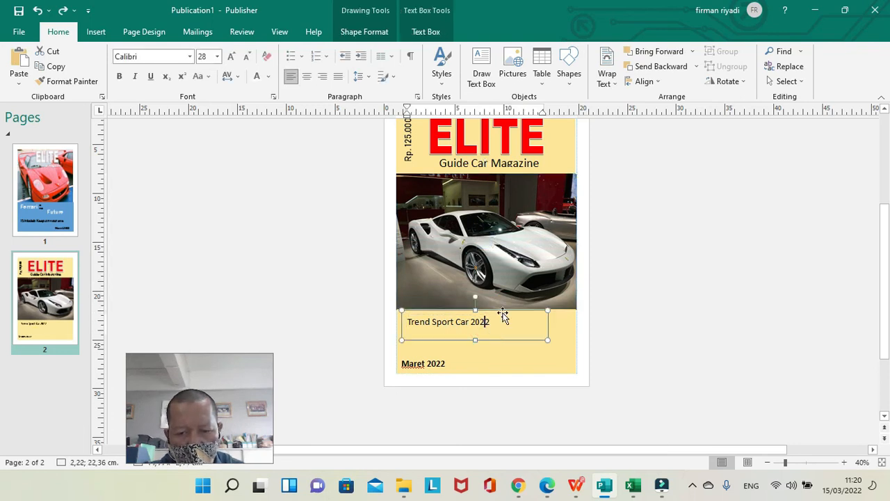
pyautogui.moveTo(506, 341); pyautogui.dragTo(500, 340)
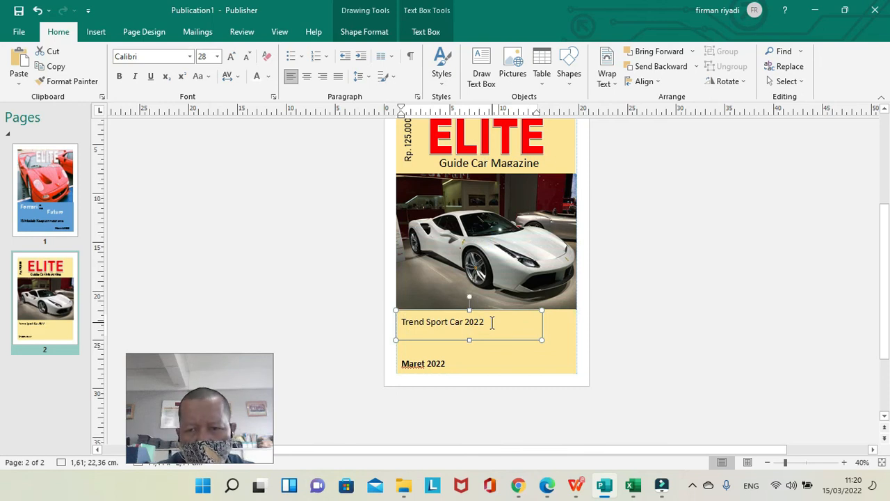
pyautogui.hotkey('shift', 'Left')
pyautogui.hotkey('shift', 'Left')
pyautogui.hotkey('shift', 'Left')
pyautogui.hotkey('shift', 'Left')
pyautogui.hotkey('shift', 'Left')
pyautogui.hotkey('shift', 'Left')
pyautogui.hotkey('shift', 'Left')
pyautogui.hotkey('shift', 'Left')
pyautogui.hotkey('shift', 'Left')
pyautogui.hotkey('shift', 'Left')
pyautogui.hotkey('shift', 'Left')
pyautogui.hotkey('shift', 'Left')
pyautogui.hotkey('shift', 'Left')
pyautogui.hotkey('shift', 'Left')
pyautogui.hotkey('shift', 'Left')
pyautogui.hotkey('shift', 'Left')
pyautogui.hotkey('shift', 'Left')
pyautogui.hotkey('shift', 'Left')
pyautogui.hotkey('shift', 'Left')
pyautogui.hotkey('shift', 'Left')
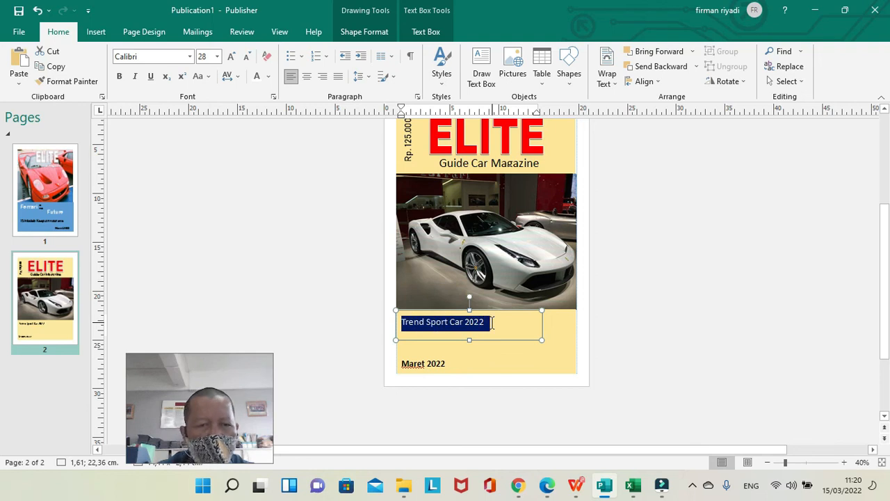
pyautogui.click(120, 76)
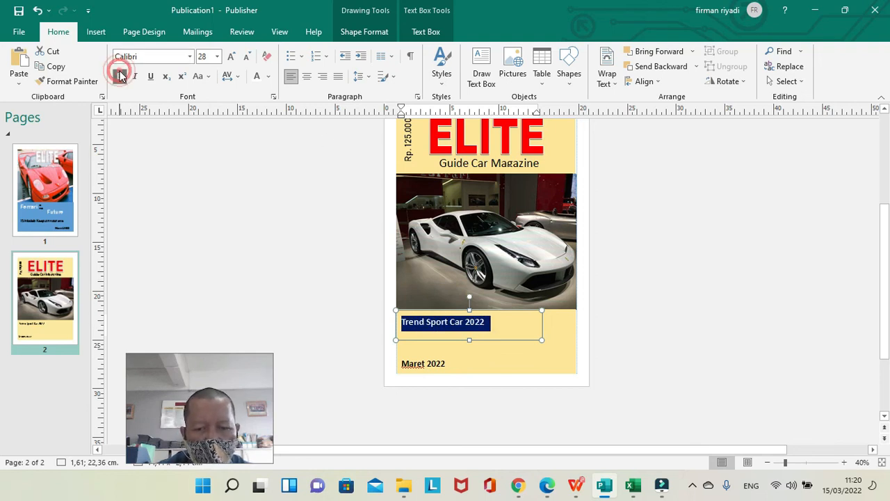
pyautogui.click(242, 236)
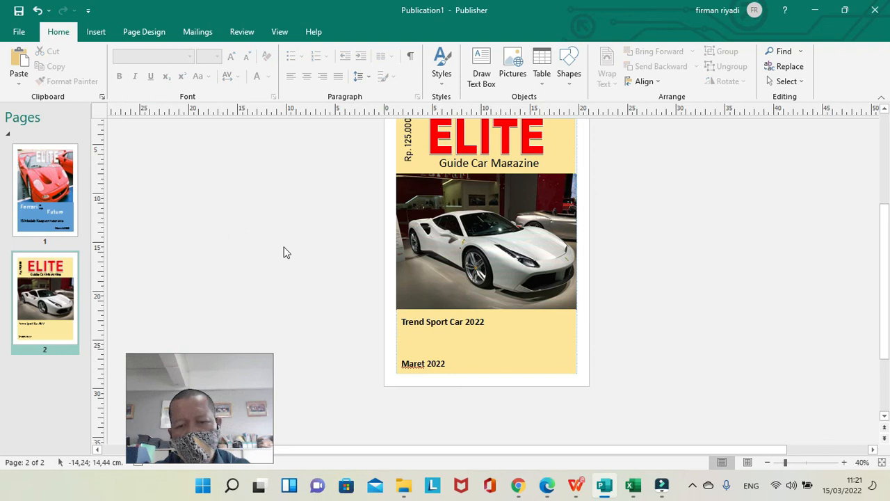